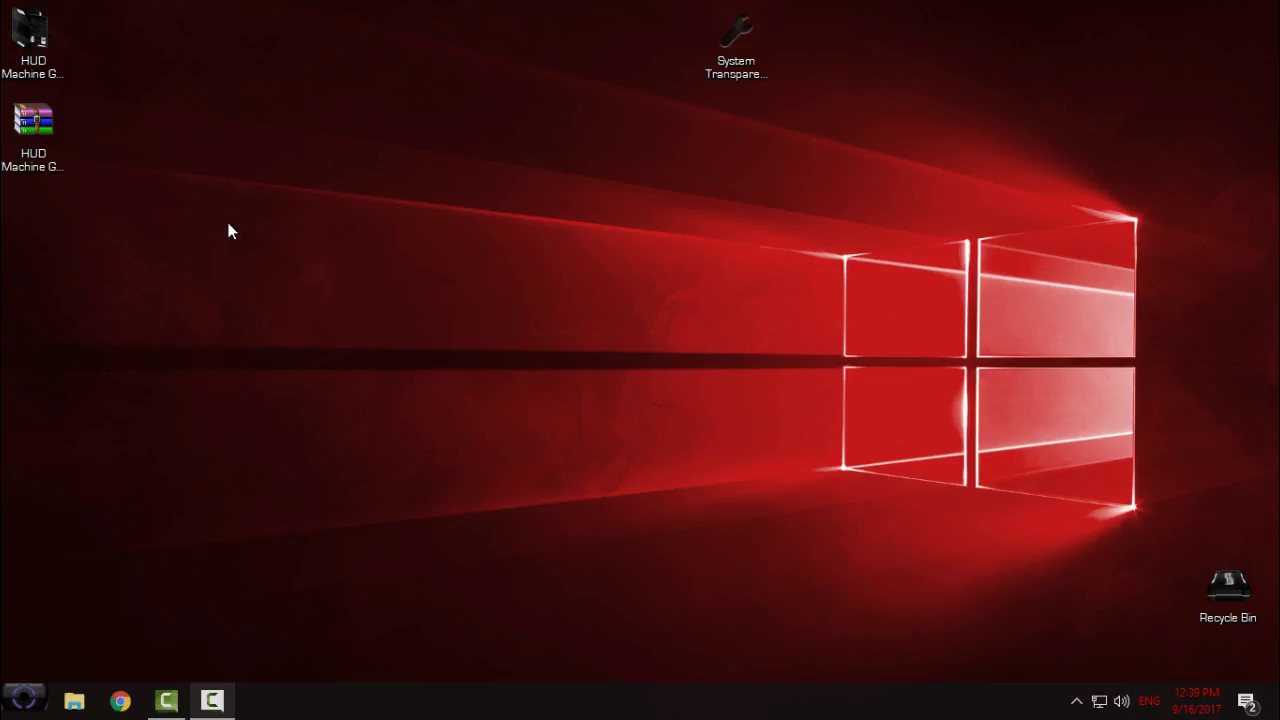
# Browse the HUD Machine Green theme files down to the Desktop Context Menu Shortcuts folder in Extras.
pyautogui.click(55, 121)
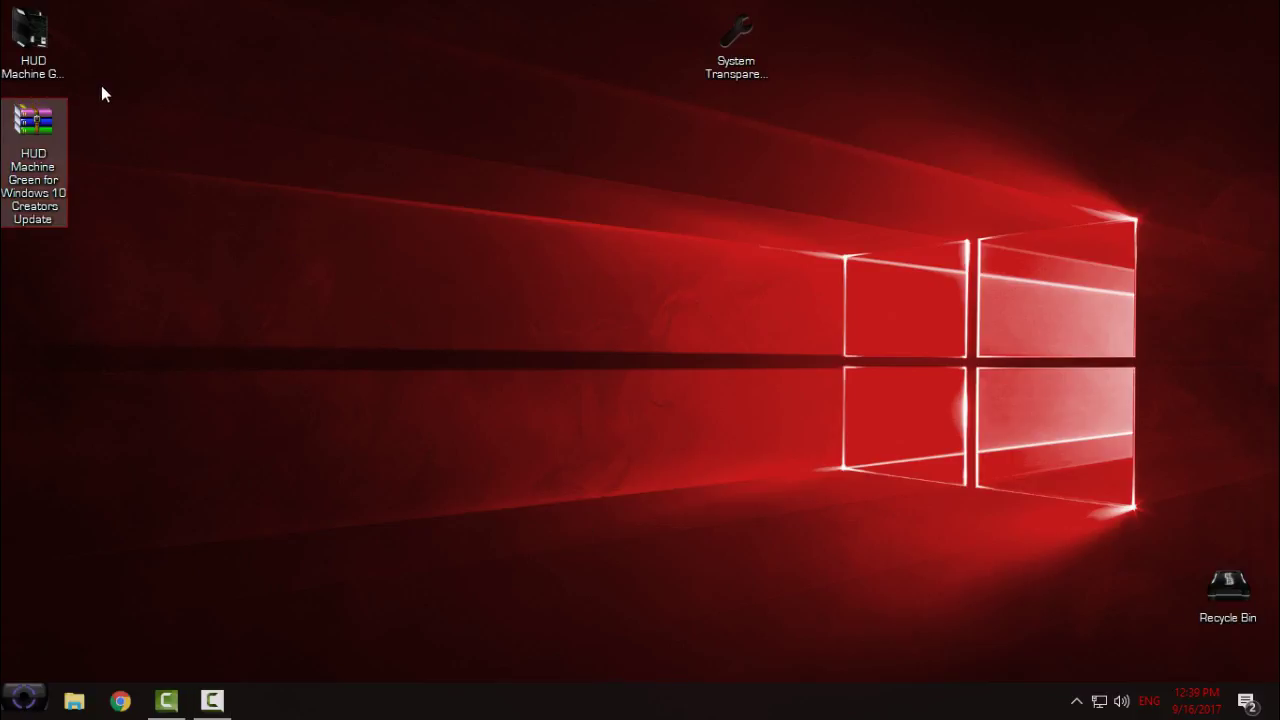
pyautogui.click(213, 171)
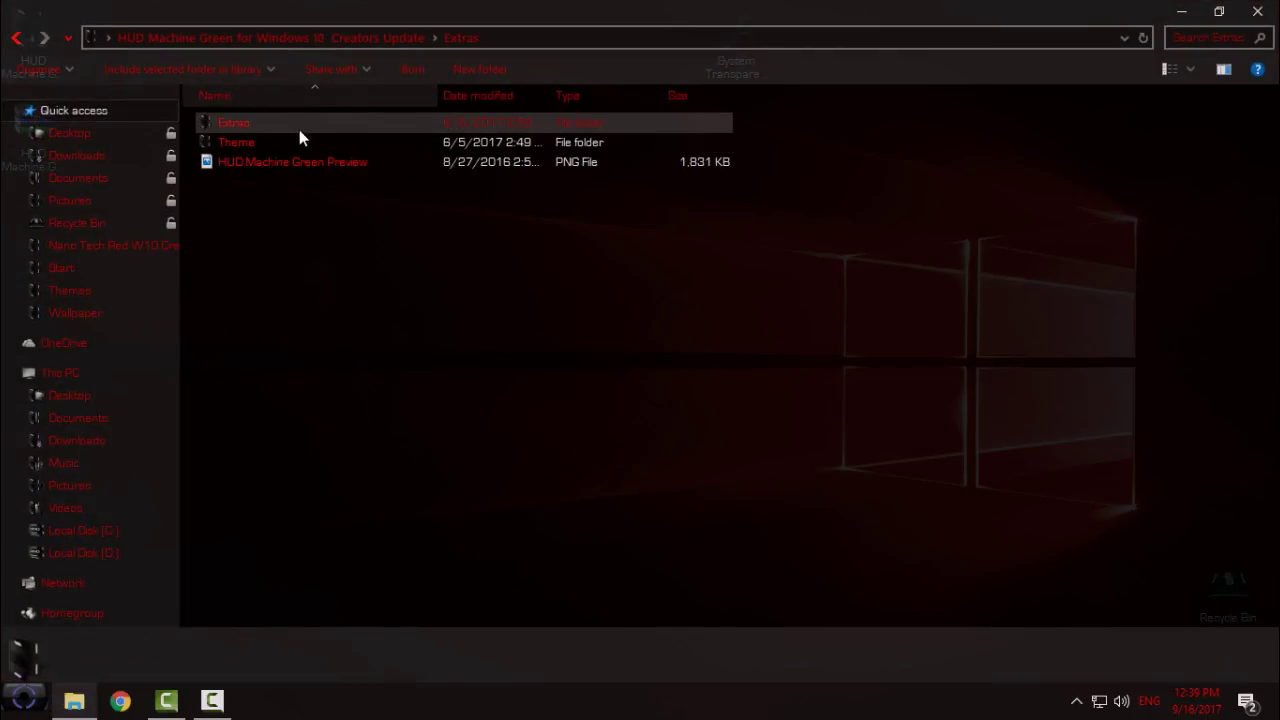
pyautogui.click(312, 122)
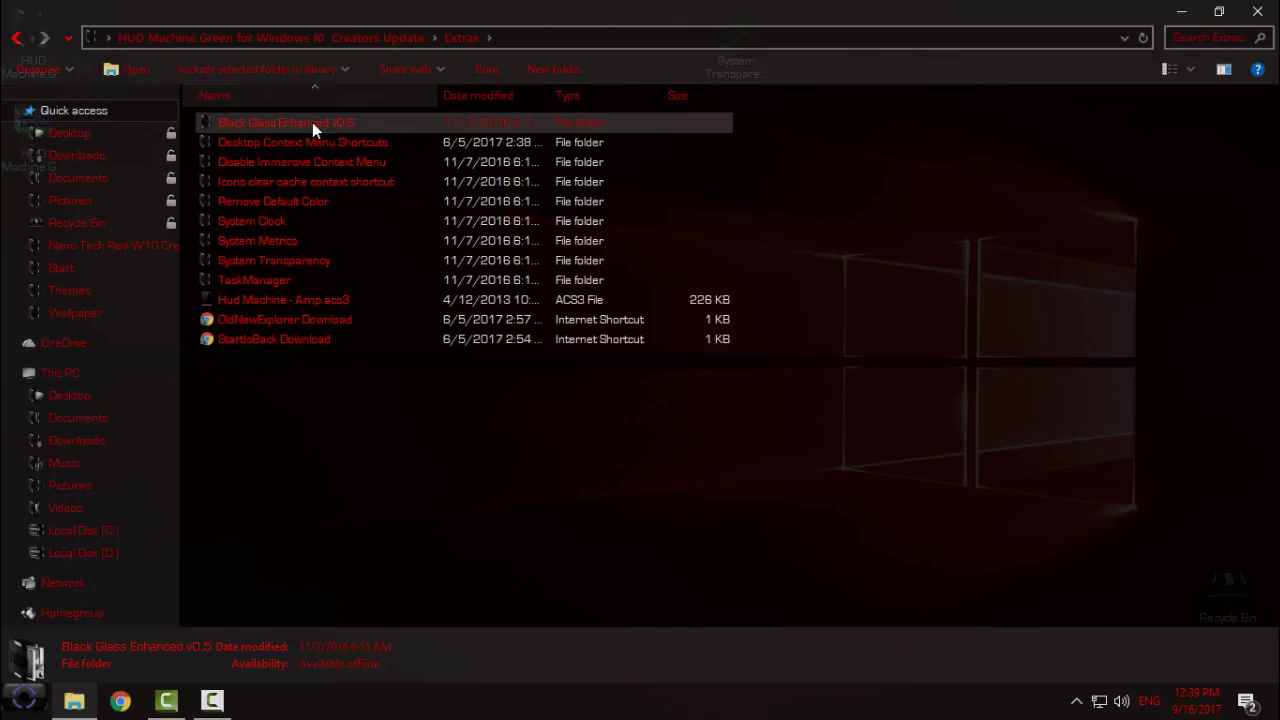
pyautogui.click(285, 257)
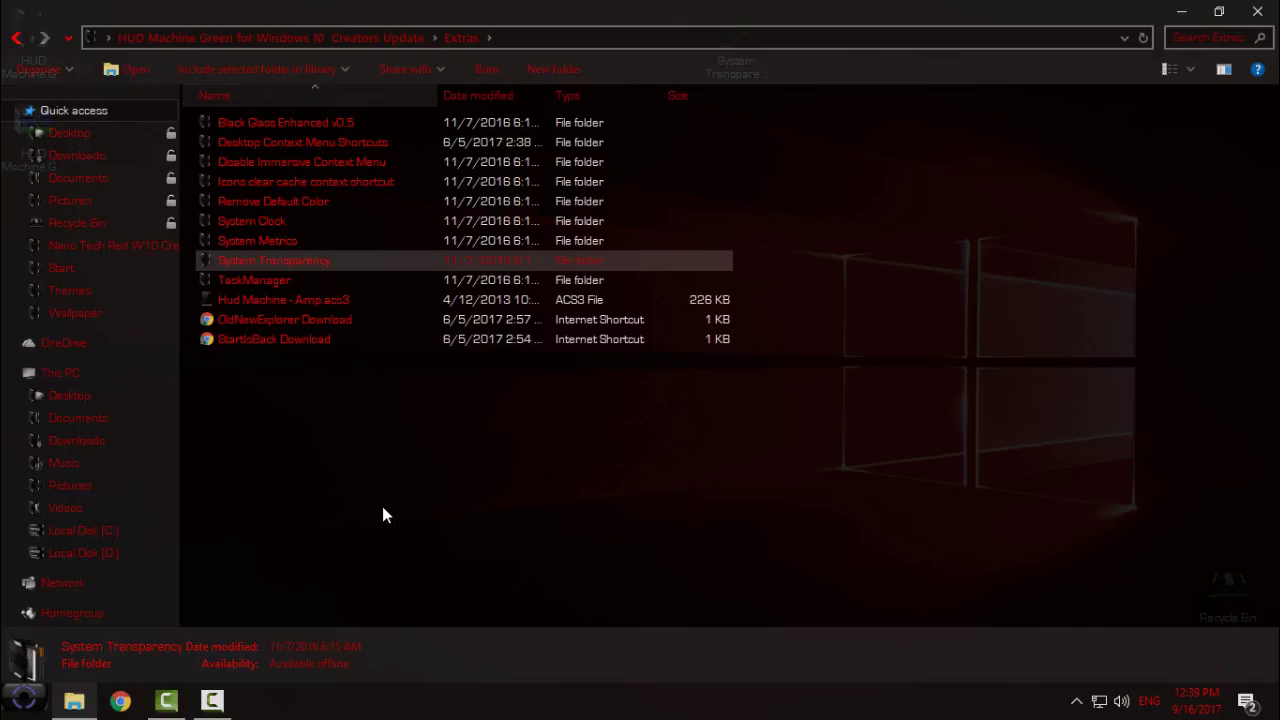
pyautogui.click(297, 142)
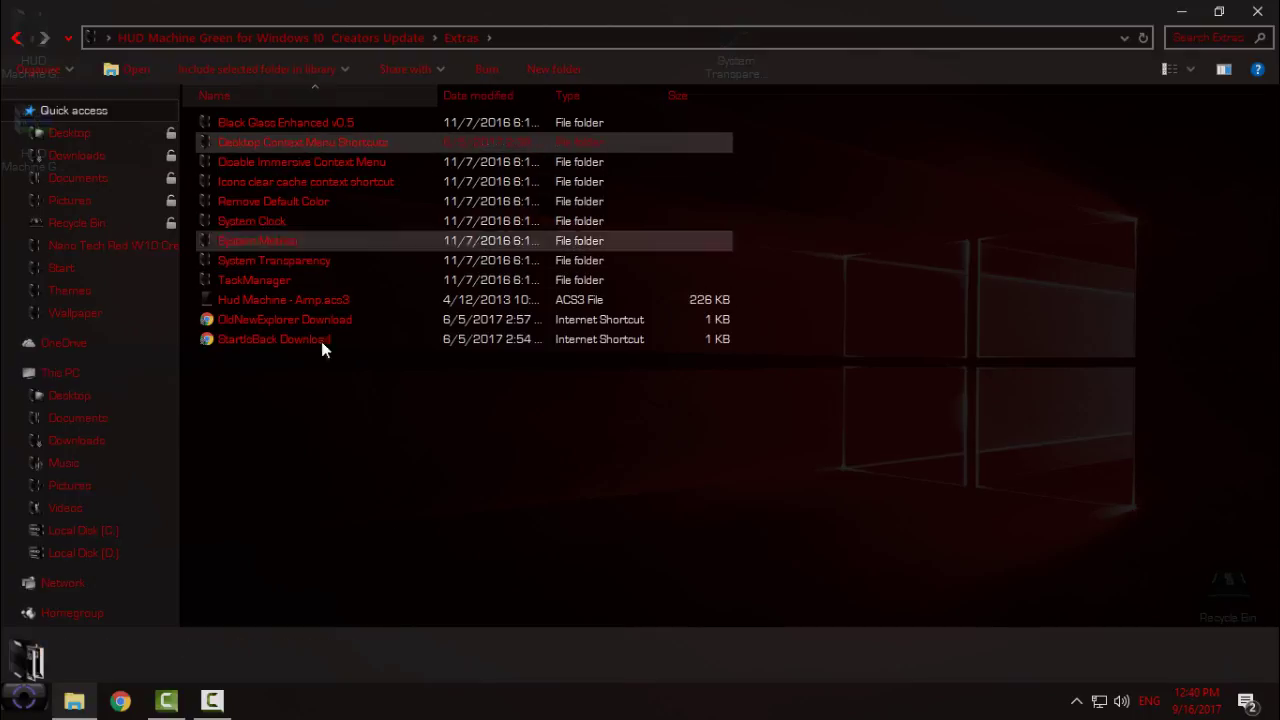
# Enter Desktop Context Menu Shortcuts, then preview the desktop right-click menu with Explorer minimized.
pyautogui.doubleClick(321, 143)
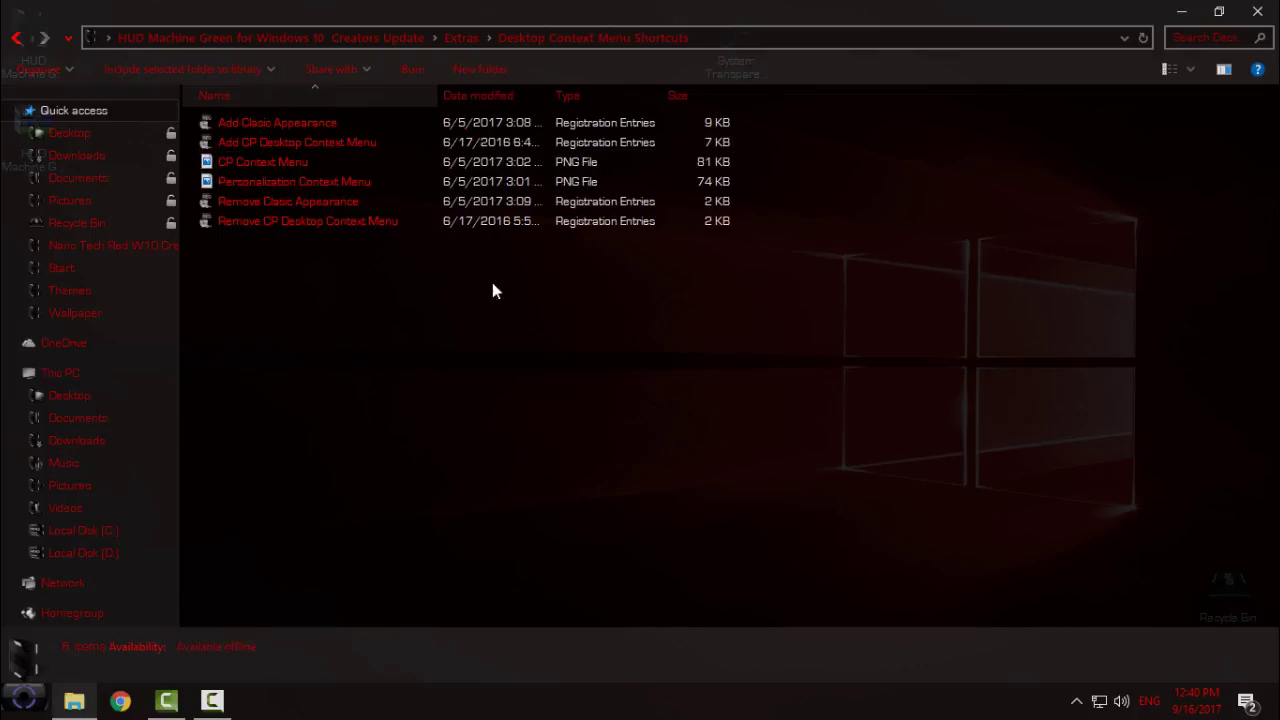
pyautogui.click(1190, 12)
pyautogui.rightClick(500, 230)
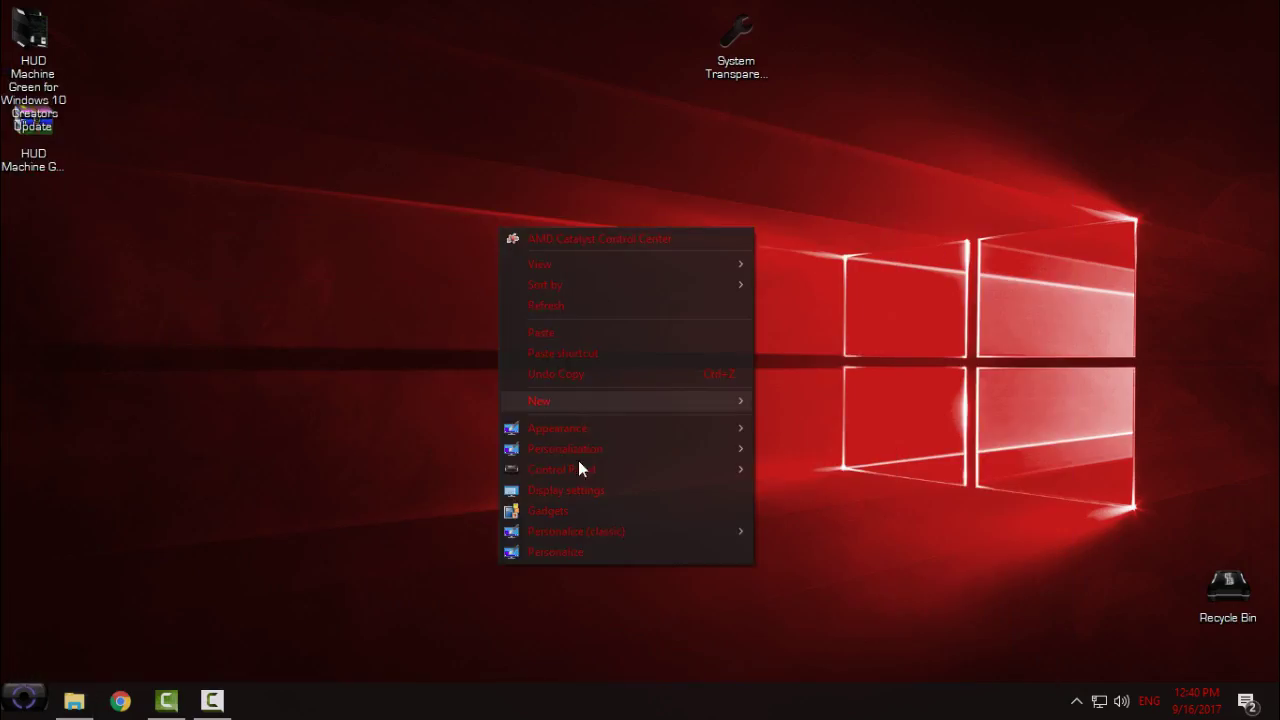
pyautogui.rightClick(408, 141)
pyautogui.moveTo(497, 440)
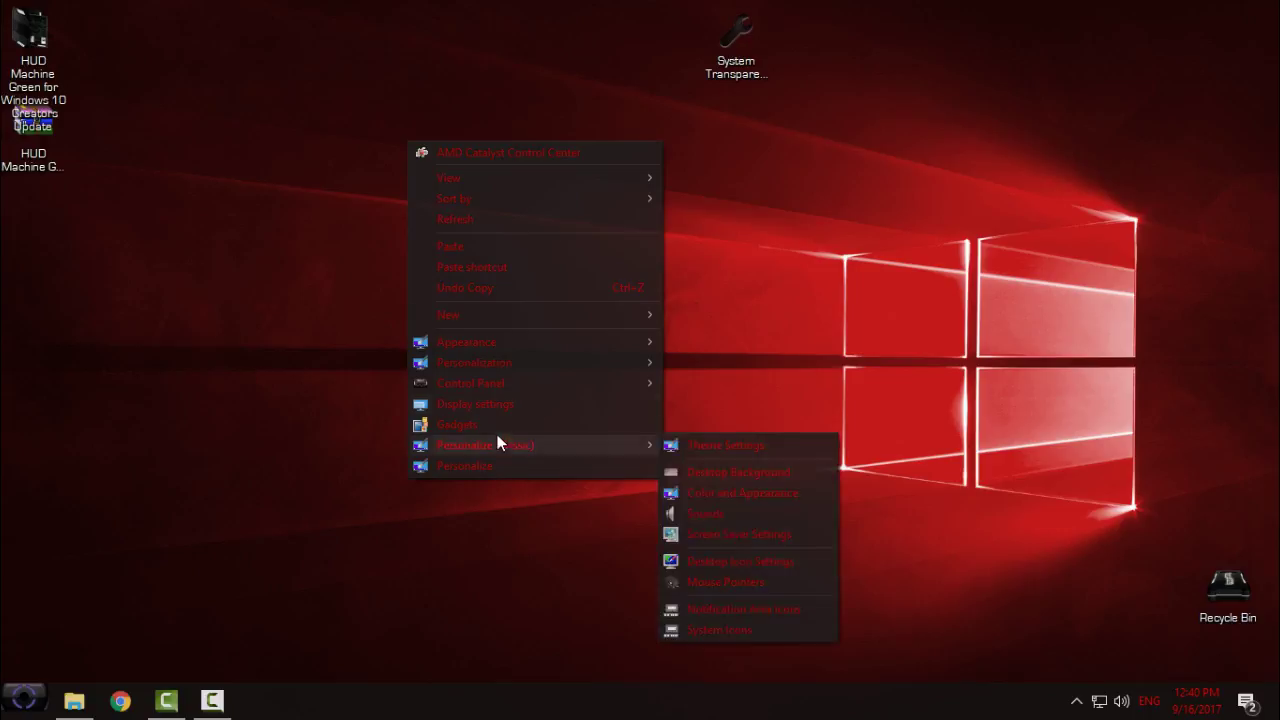
pyautogui.moveTo(517, 384)
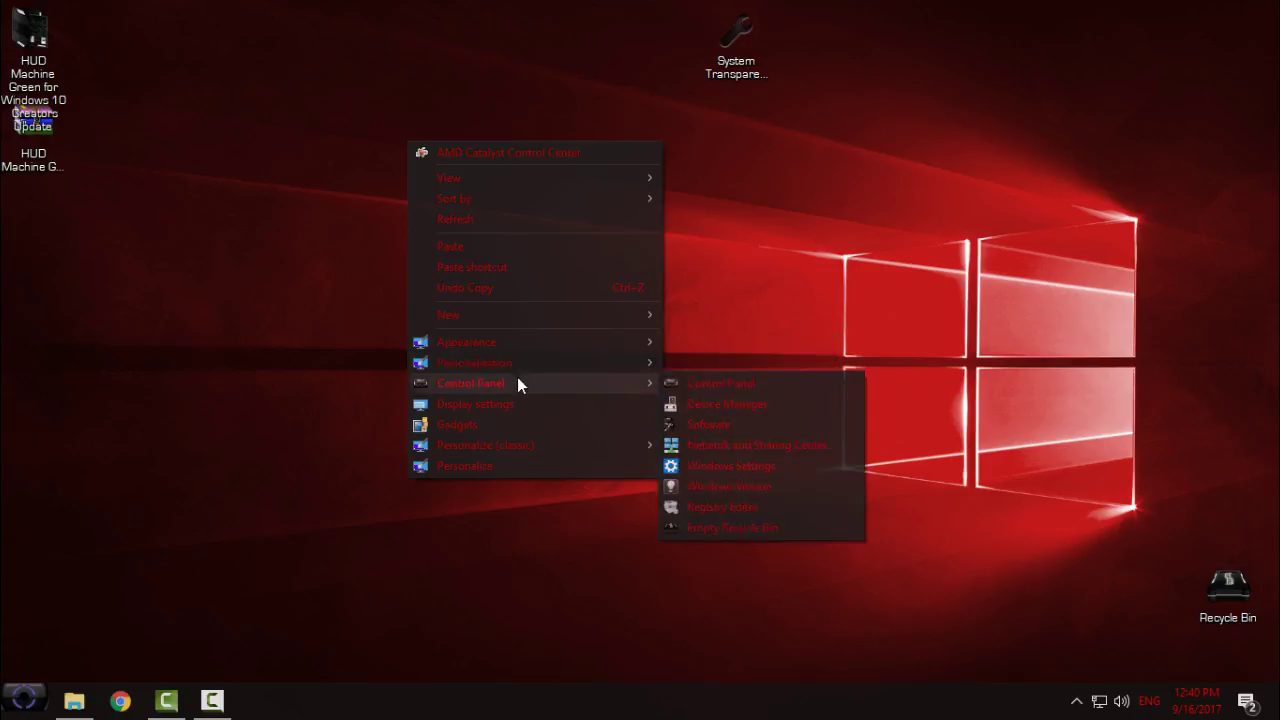
pyautogui.click(148, 650)
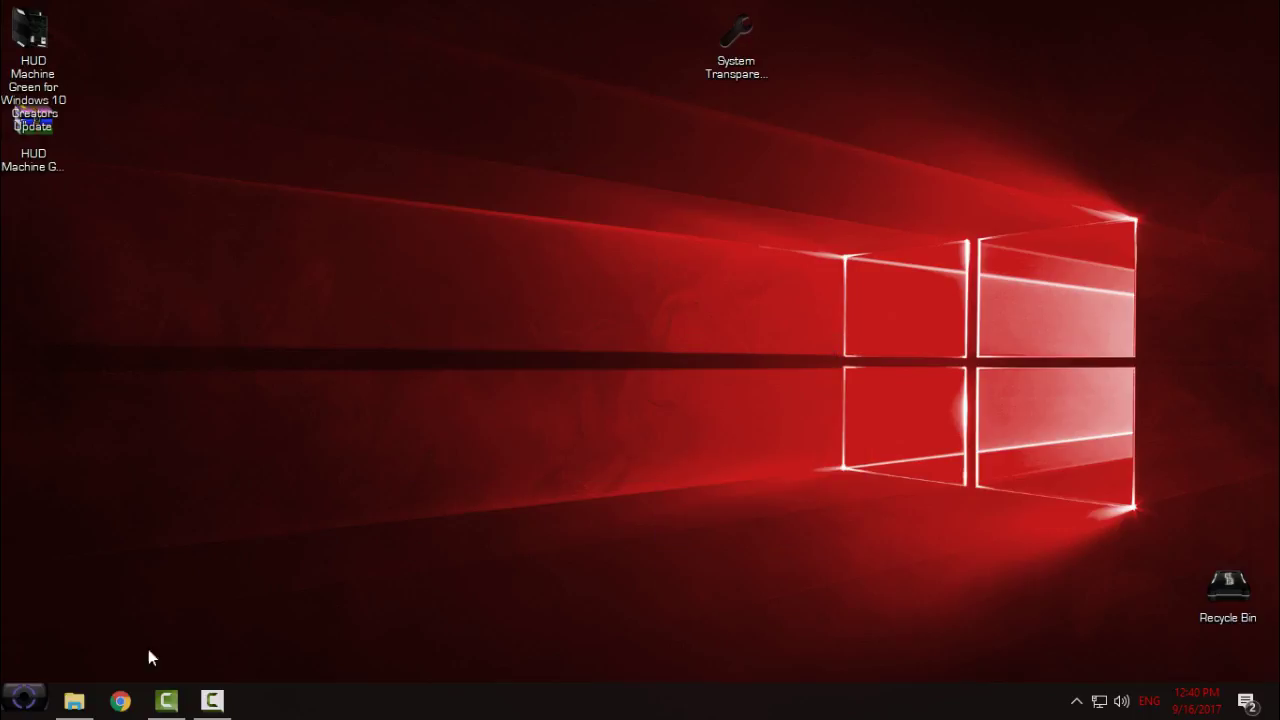
# Restore Explorer and inspect the Add Clasic Appearance file's actions without applying any.
pyautogui.click(74, 700)
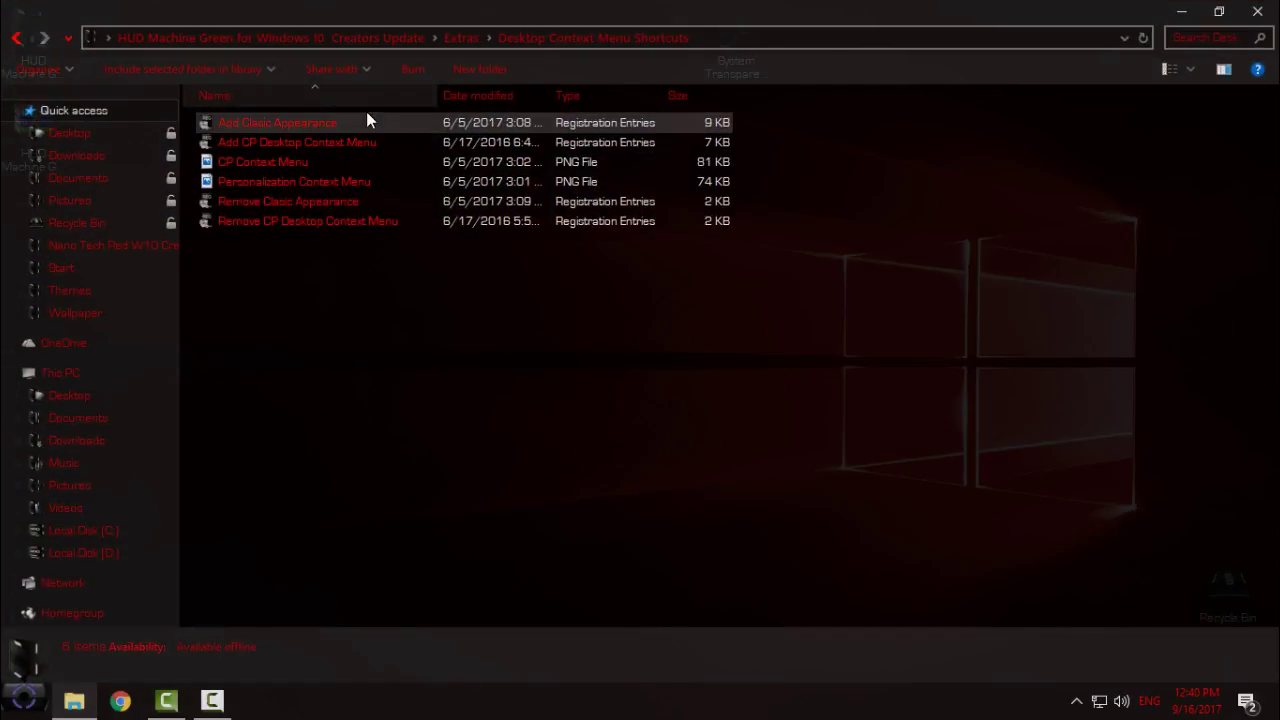
pyautogui.rightClick(309, 125)
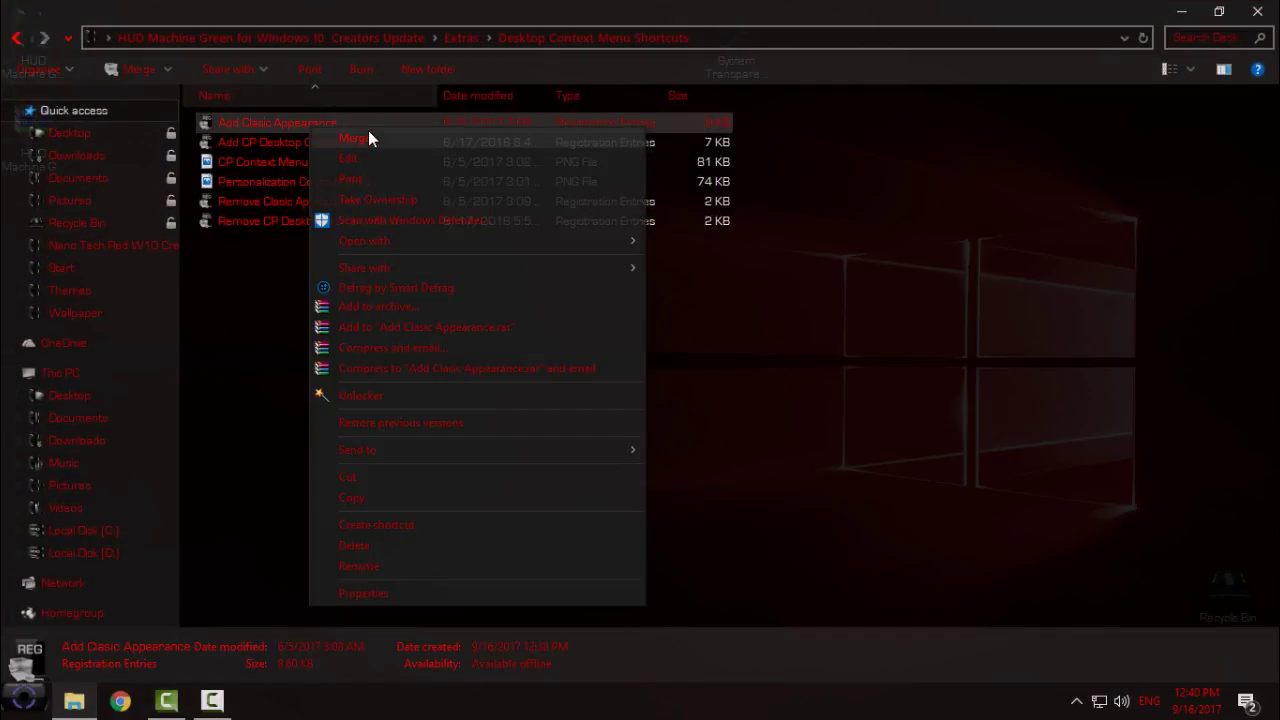
pyautogui.click(238, 265)
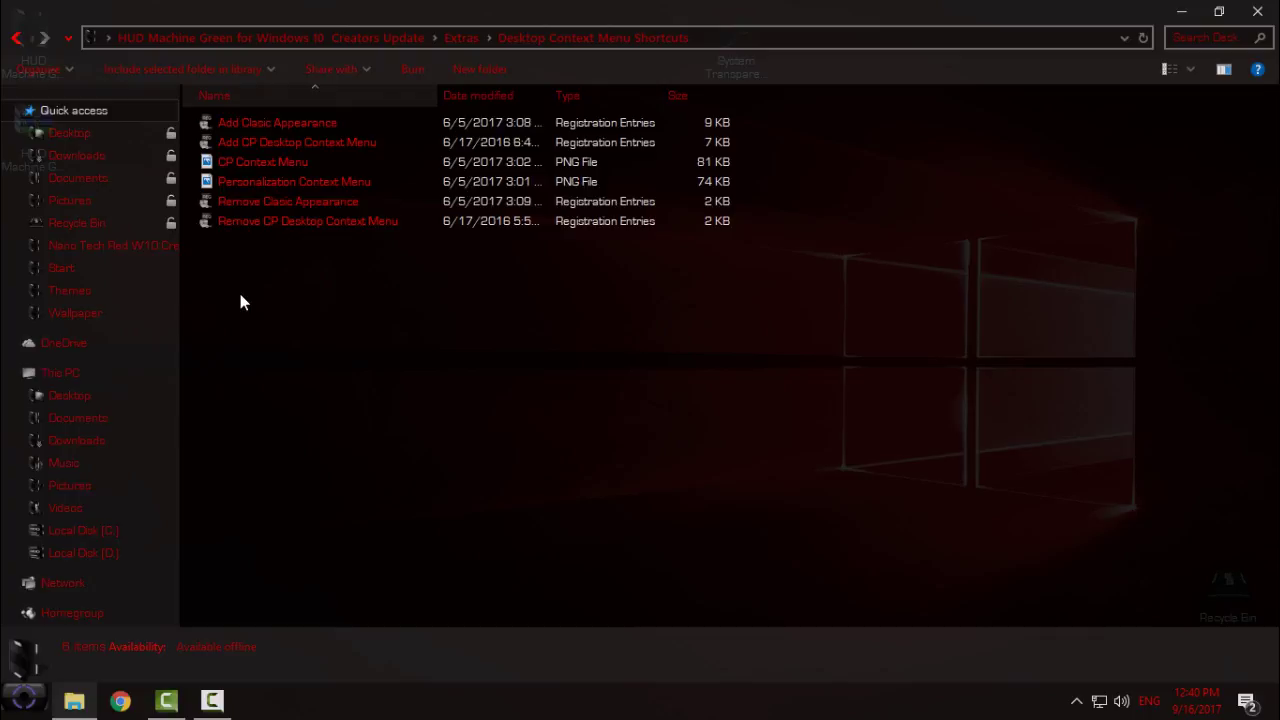
# Merge the Disable Immersive Context Menu registry tweak and confirm it.
pyautogui.click(17, 40)
pyautogui.doubleClick(252, 161)
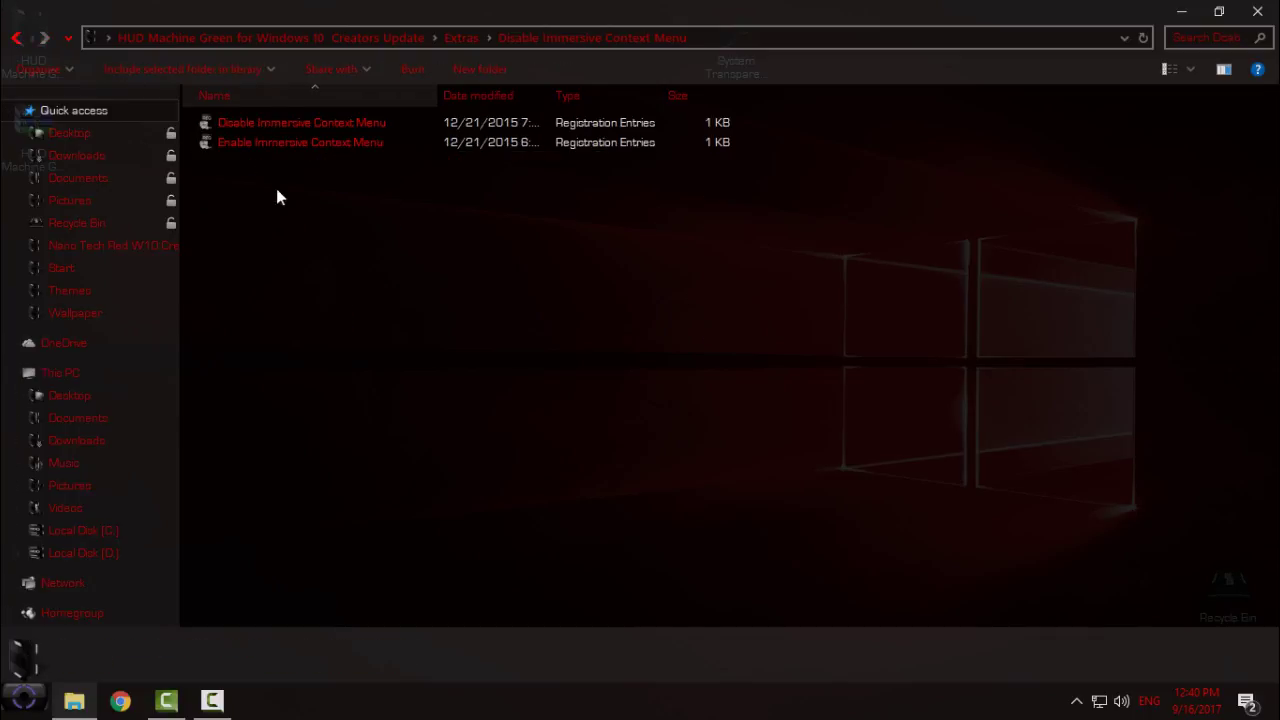
pyautogui.rightClick(334, 128)
pyautogui.click(380, 142)
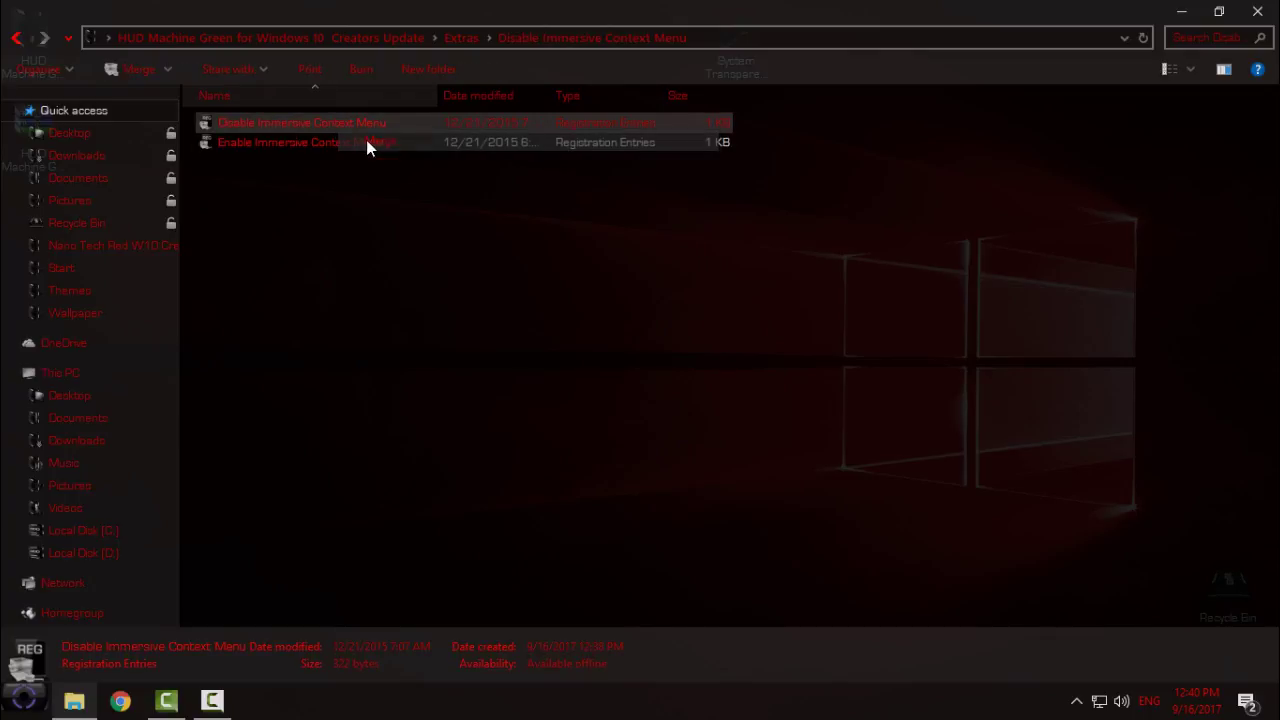
pyautogui.click(767, 383)
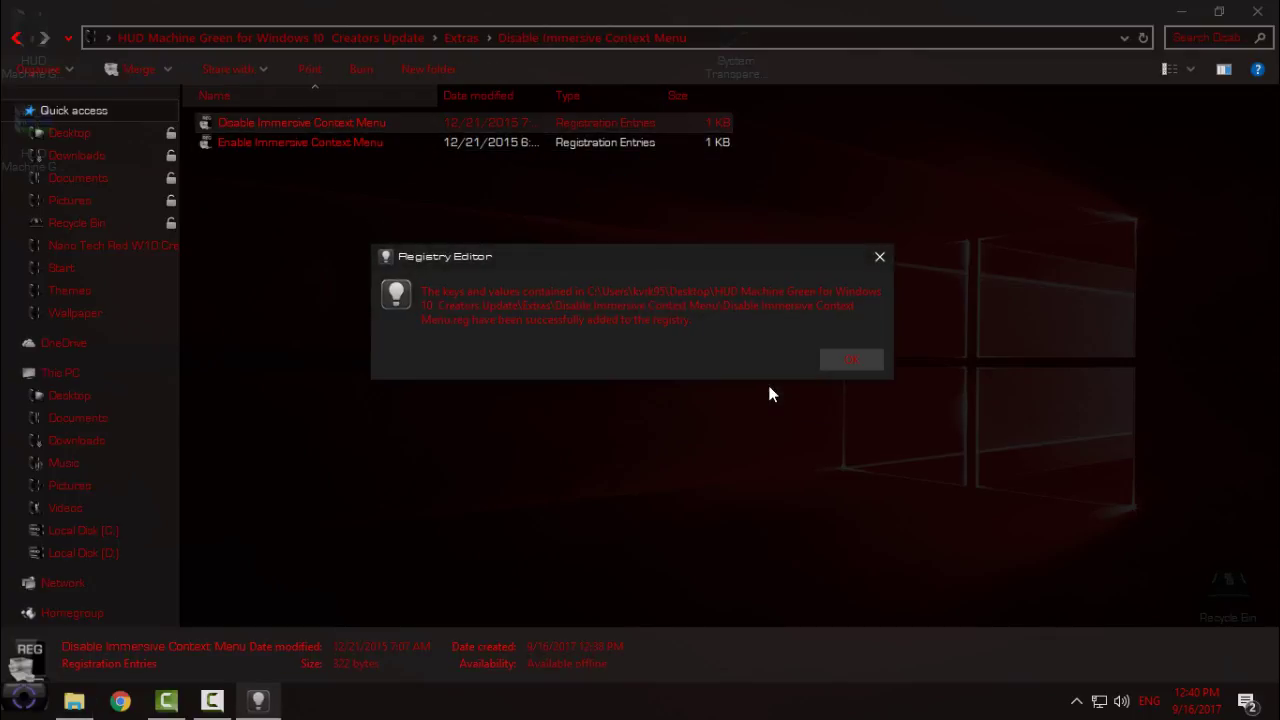
pyautogui.press('Return')
# Merge HUD Machine System Metrics.reg from the System Metrics folder into the registry.
pyautogui.click(14, 40)
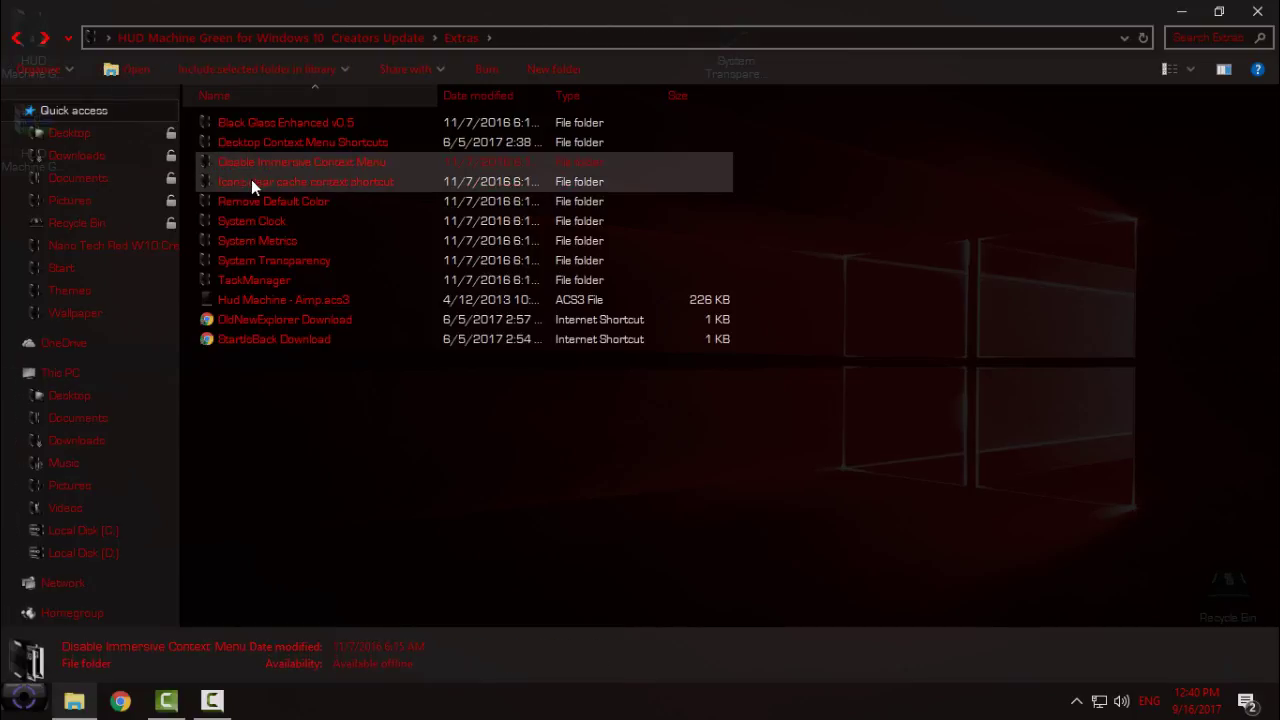
pyautogui.click(251, 179)
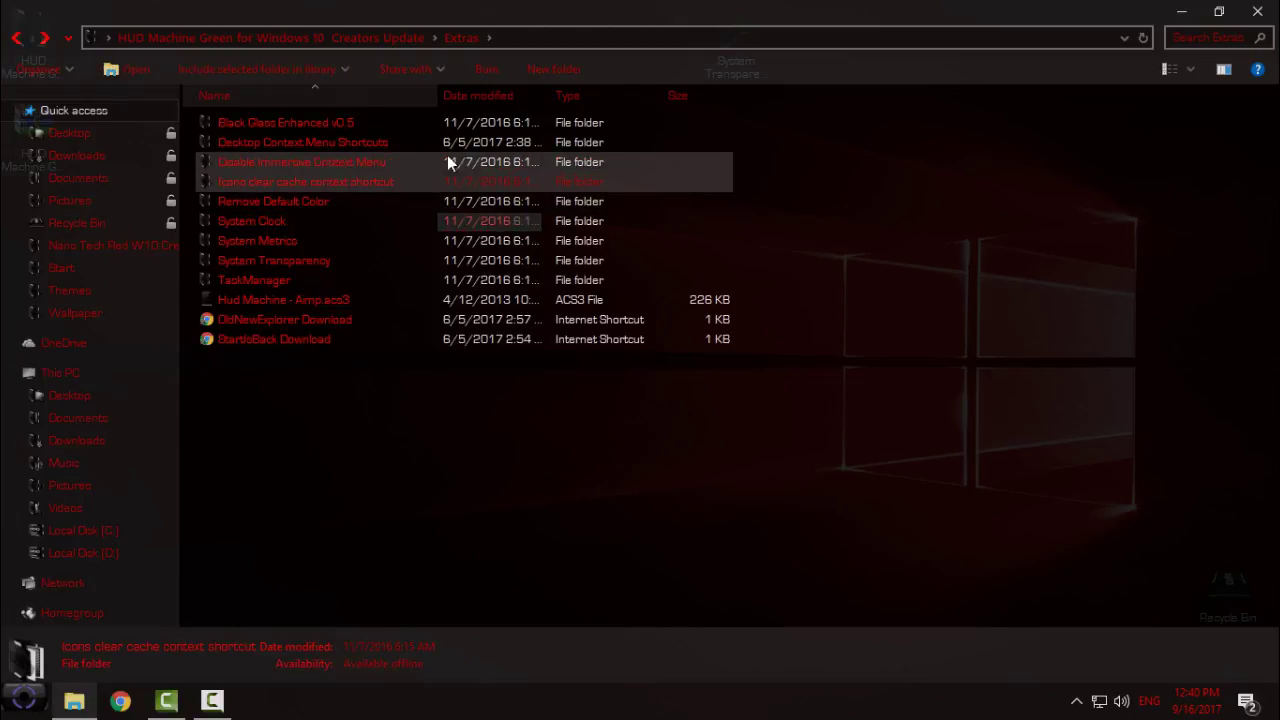
pyautogui.click(299, 204)
pyautogui.click(285, 222)
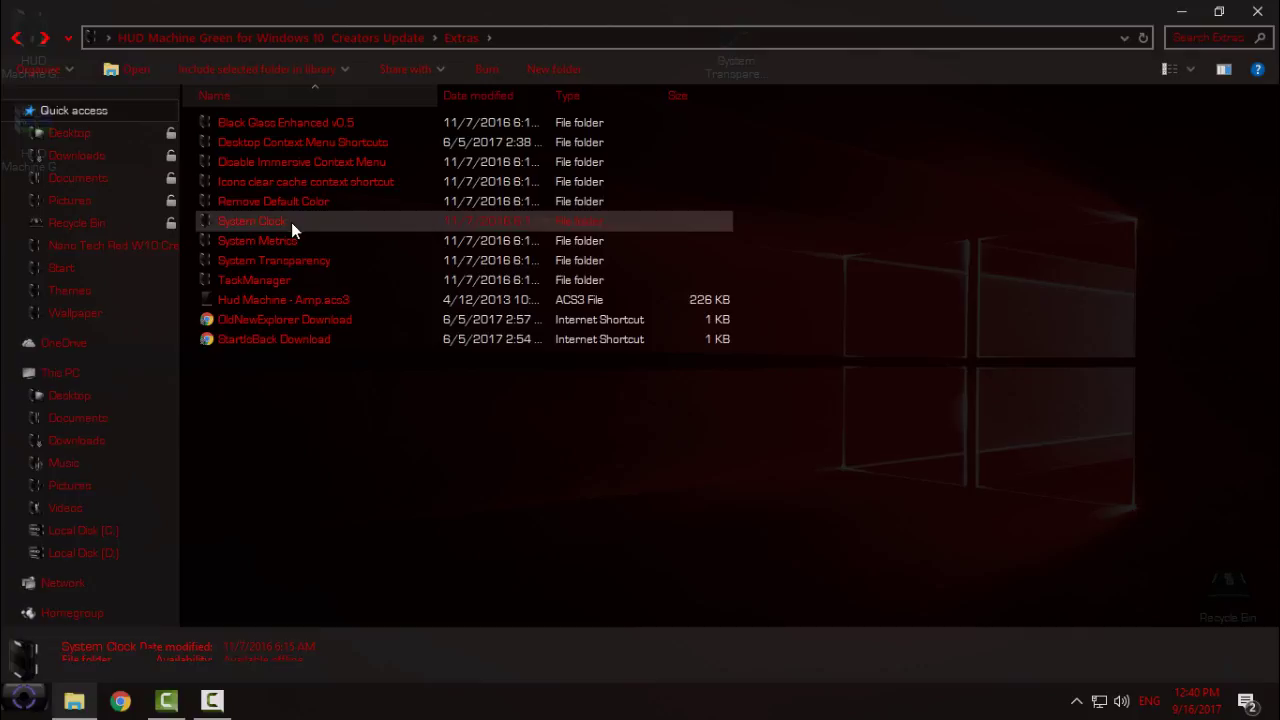
pyautogui.click(282, 245)
pyautogui.doubleClick(257, 242)
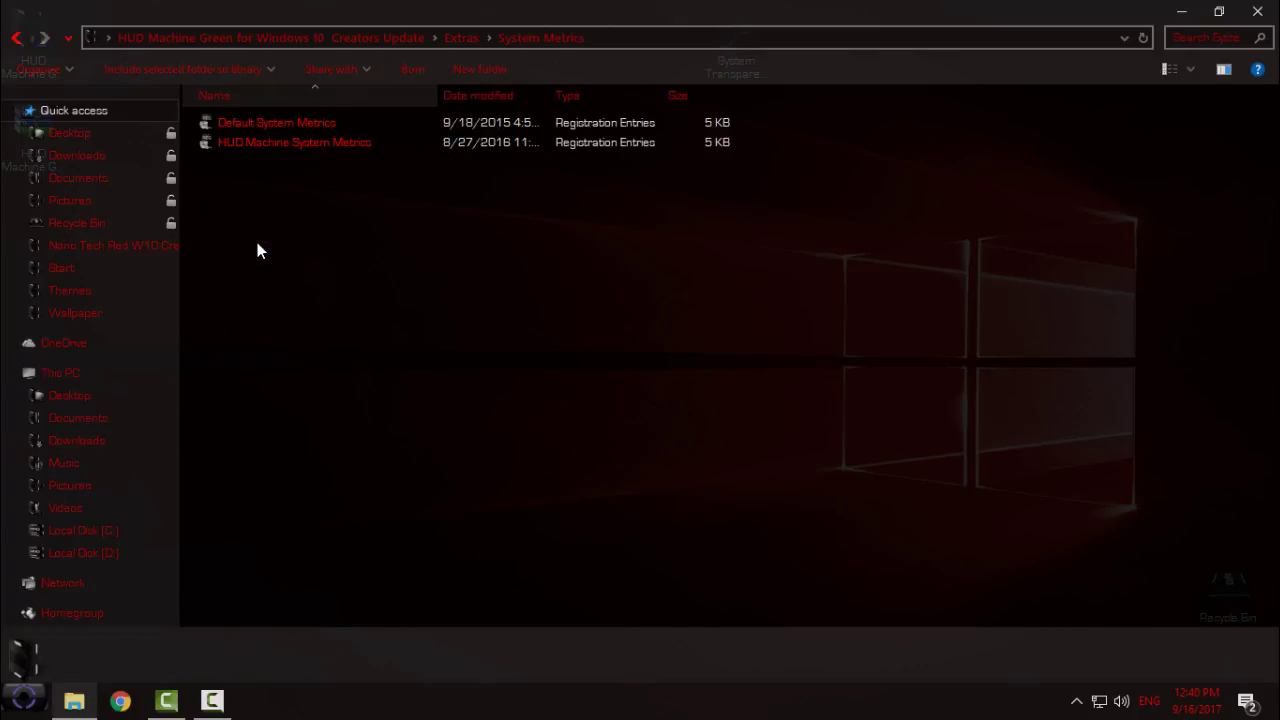
pyautogui.rightClick(253, 146)
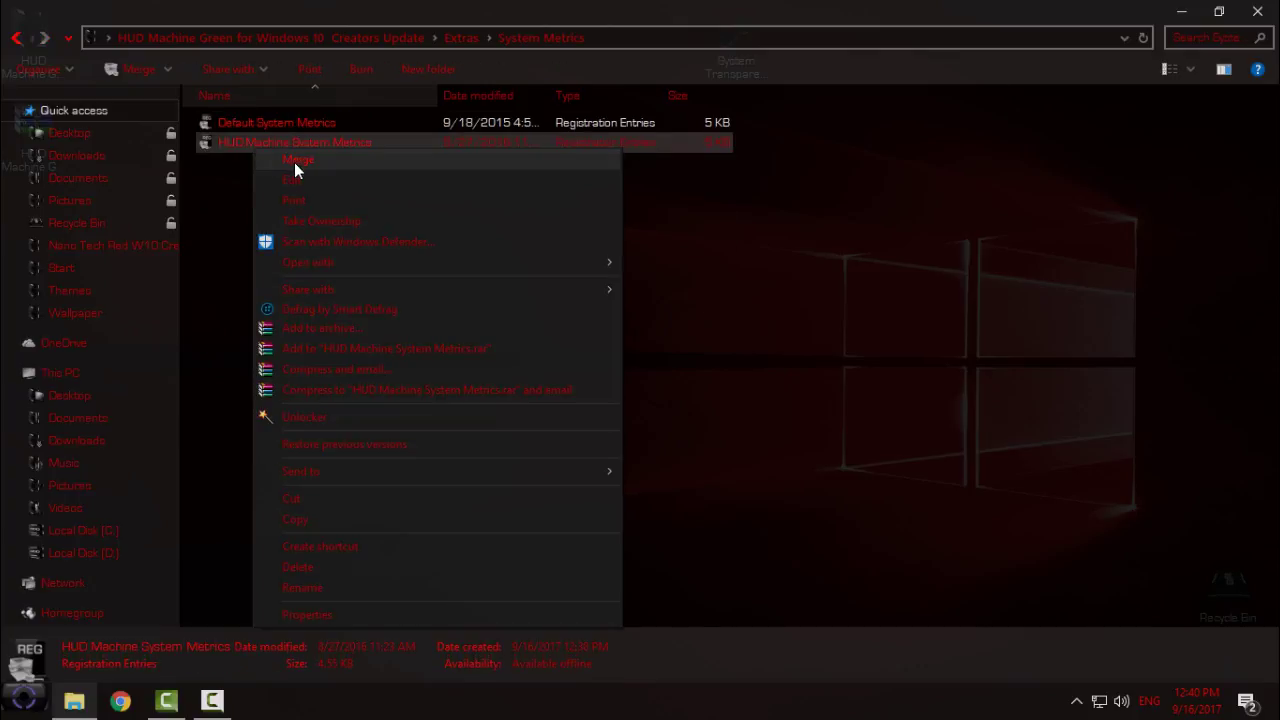
pyautogui.click(294, 162)
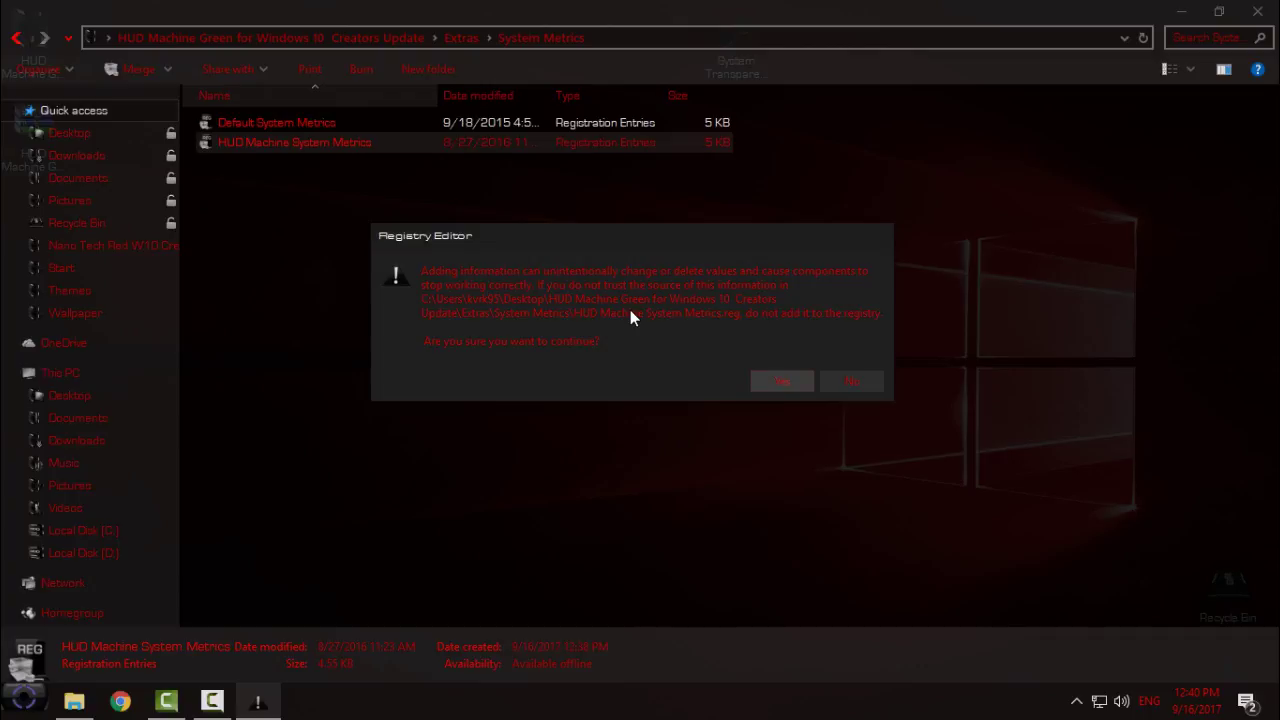
pyautogui.click(798, 380)
pyautogui.press('Return')
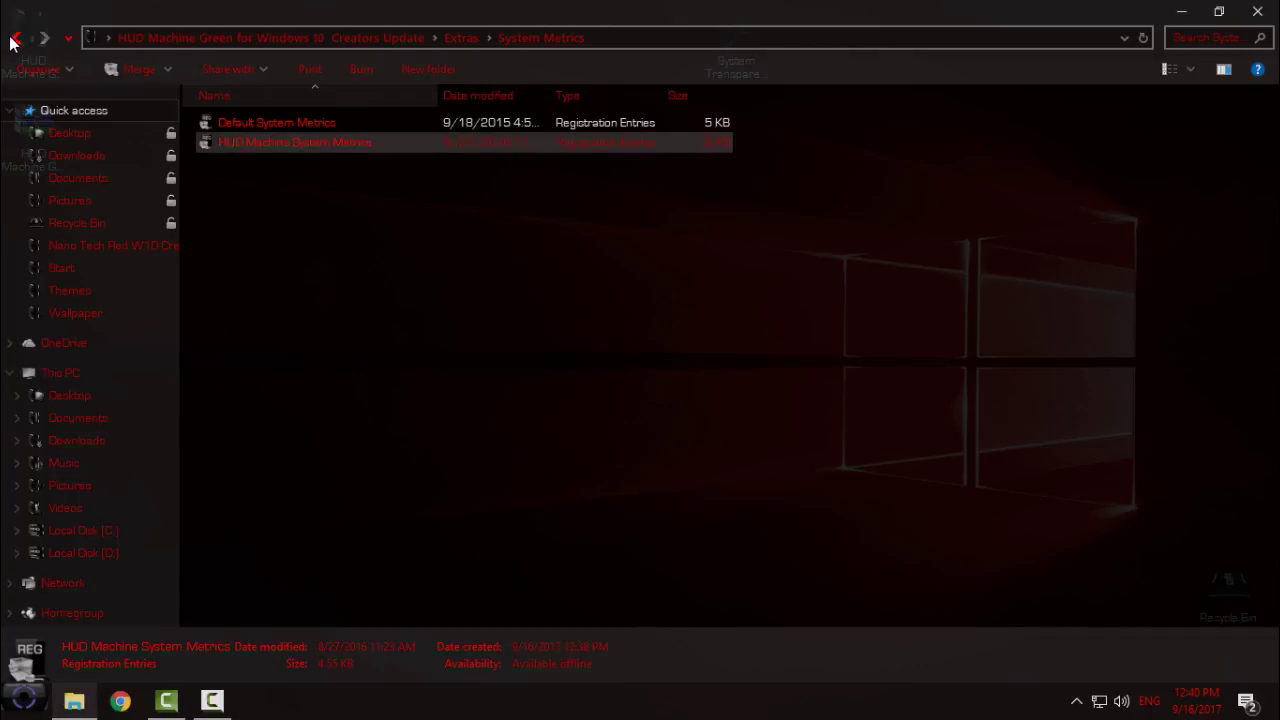
# Return to Extras and check the System Transparency item on the desktop.
pyautogui.click(18, 39)
pyautogui.click(19, 40)
pyautogui.click(42, 39)
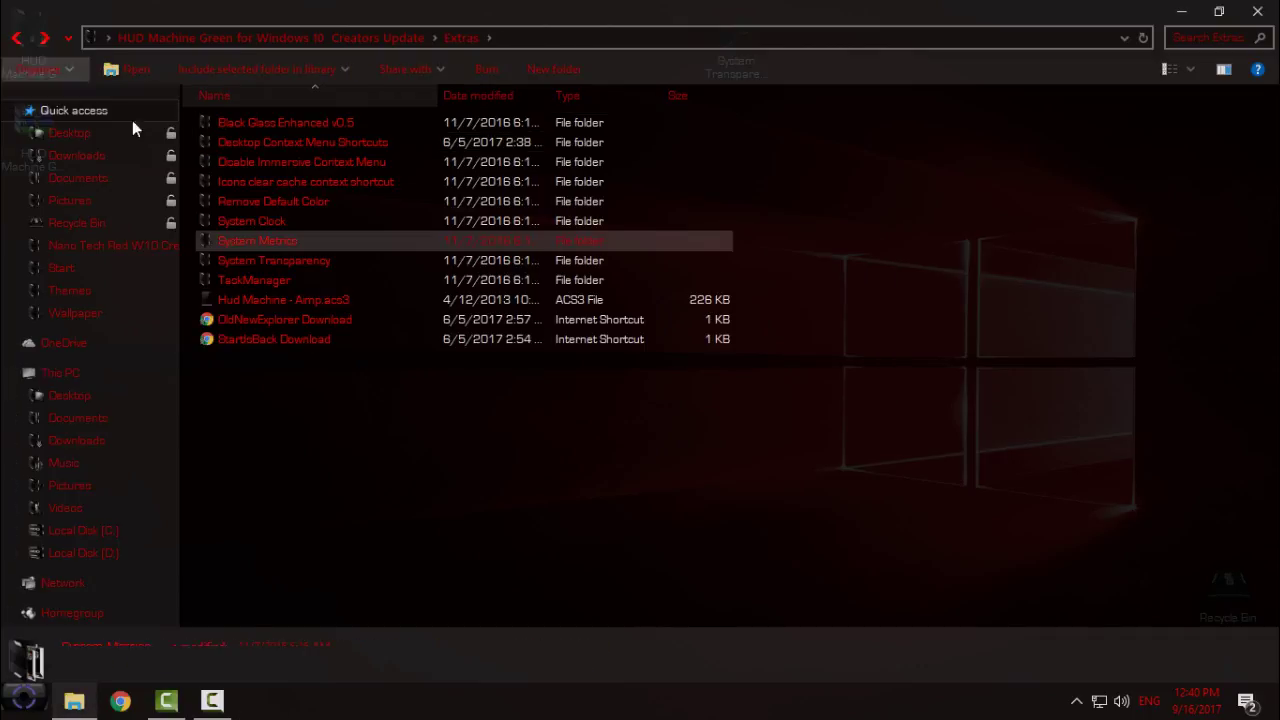
pyautogui.click(269, 259)
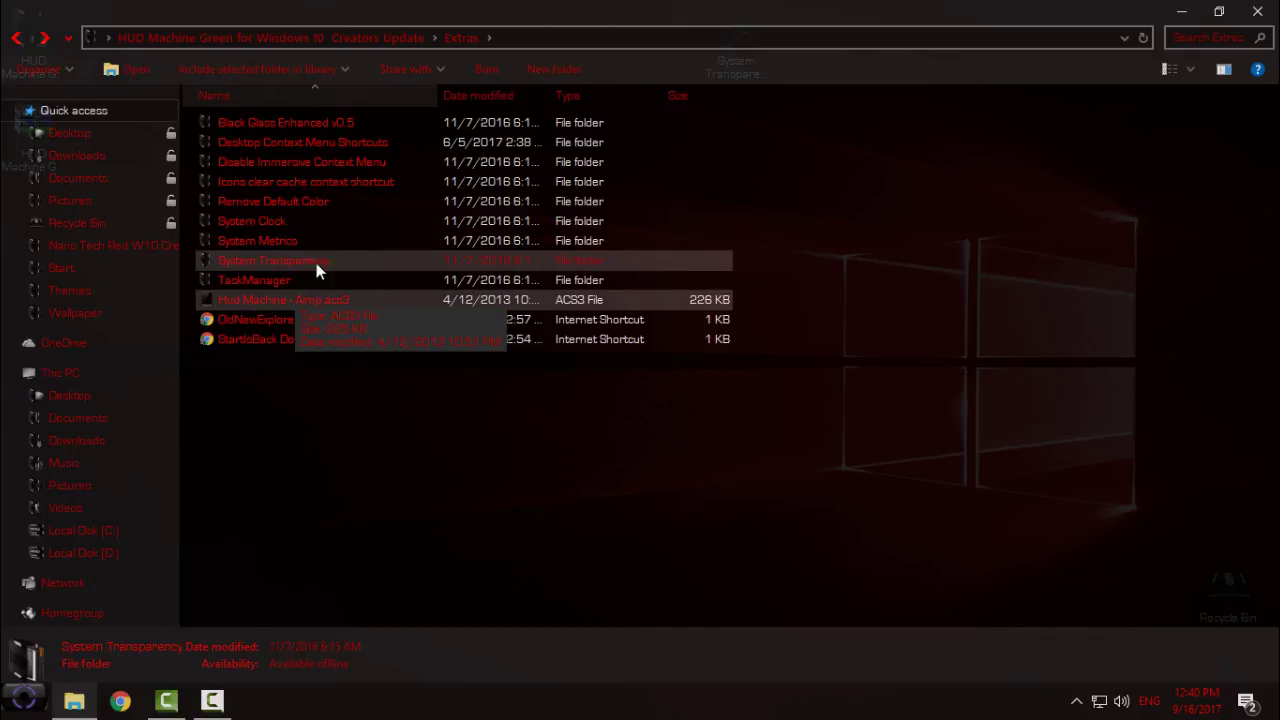
pyautogui.click(1191, 12)
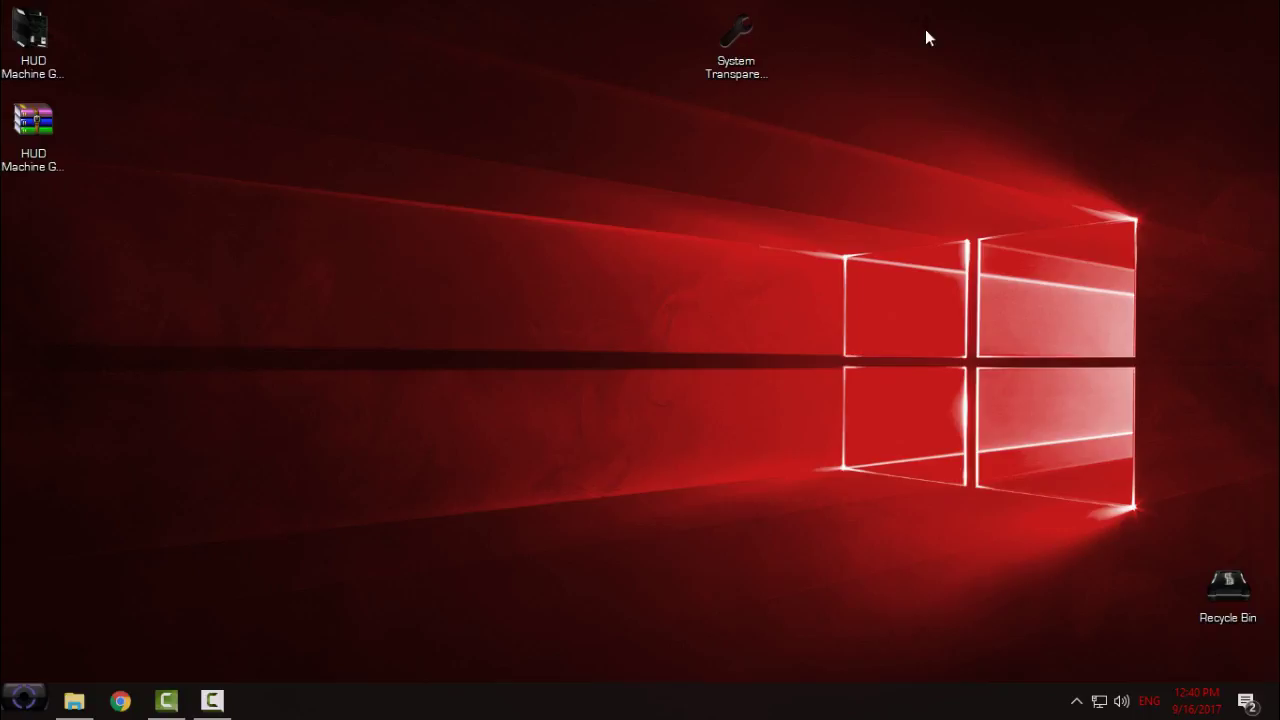
pyautogui.click(748, 45)
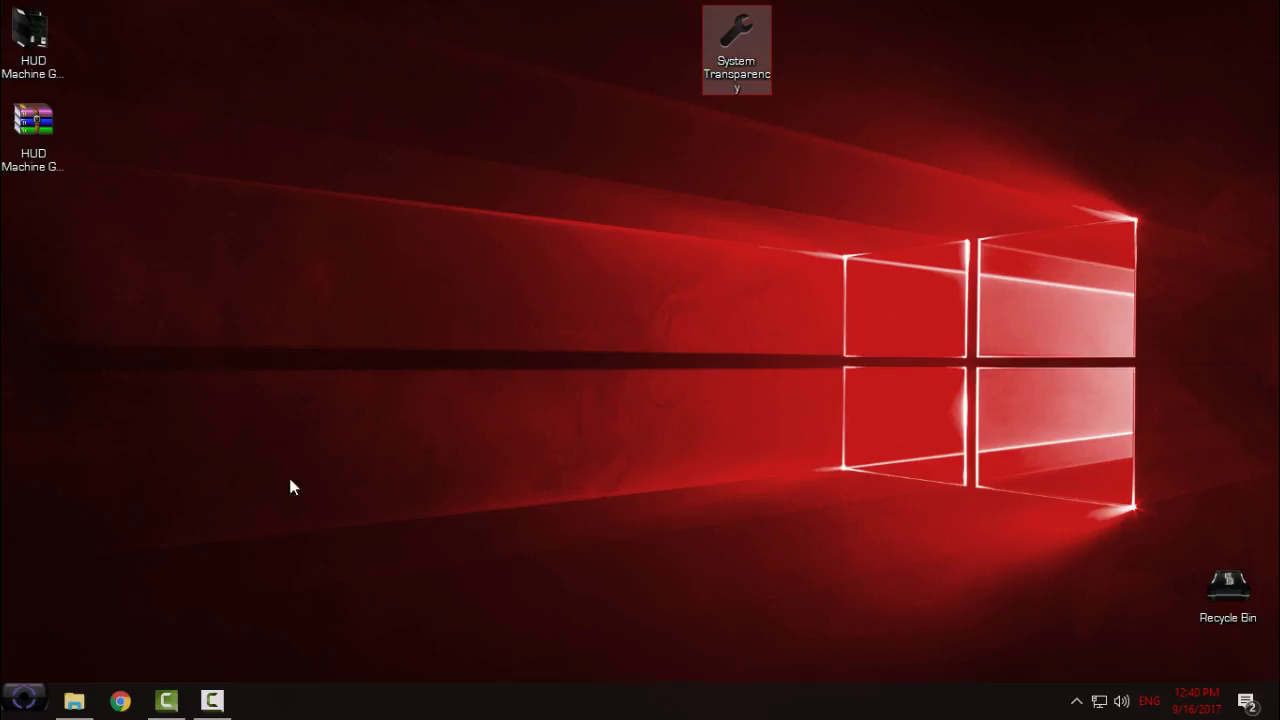
pyautogui.click(80, 699)
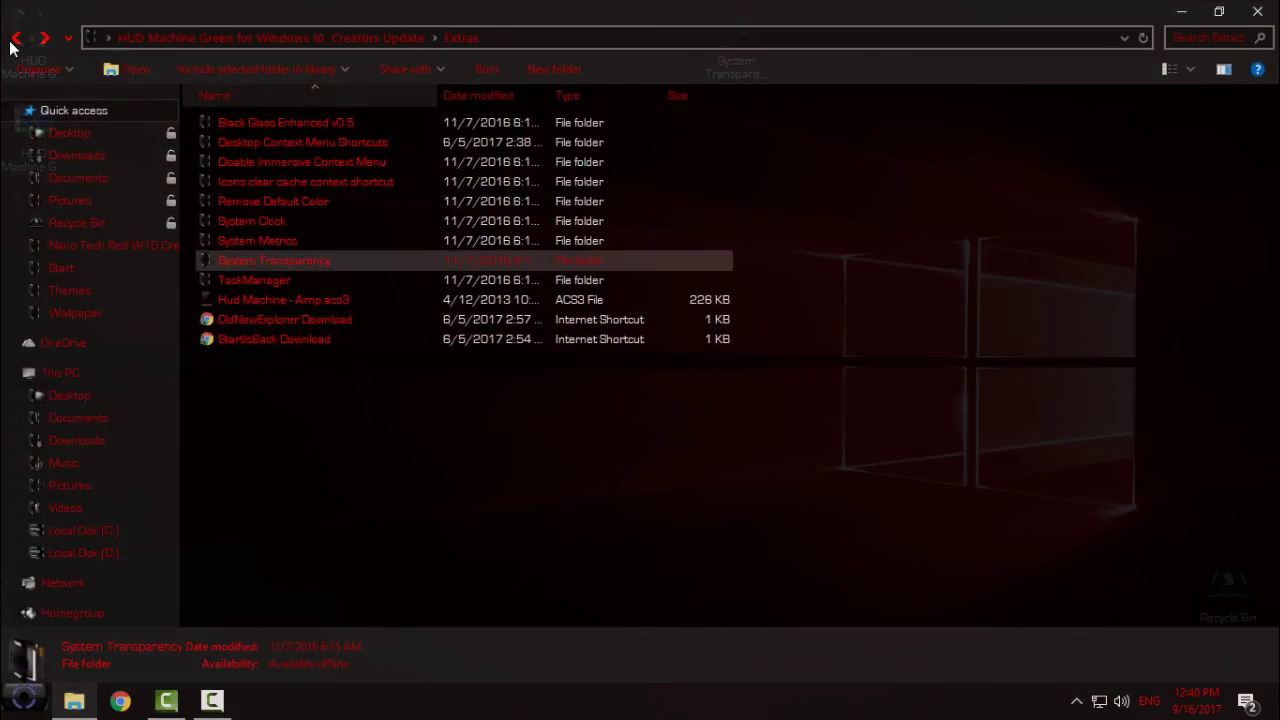
# Look inside the TaskManager folder, then go back and refresh the Extras listing.
pyautogui.doubleClick(327, 282)
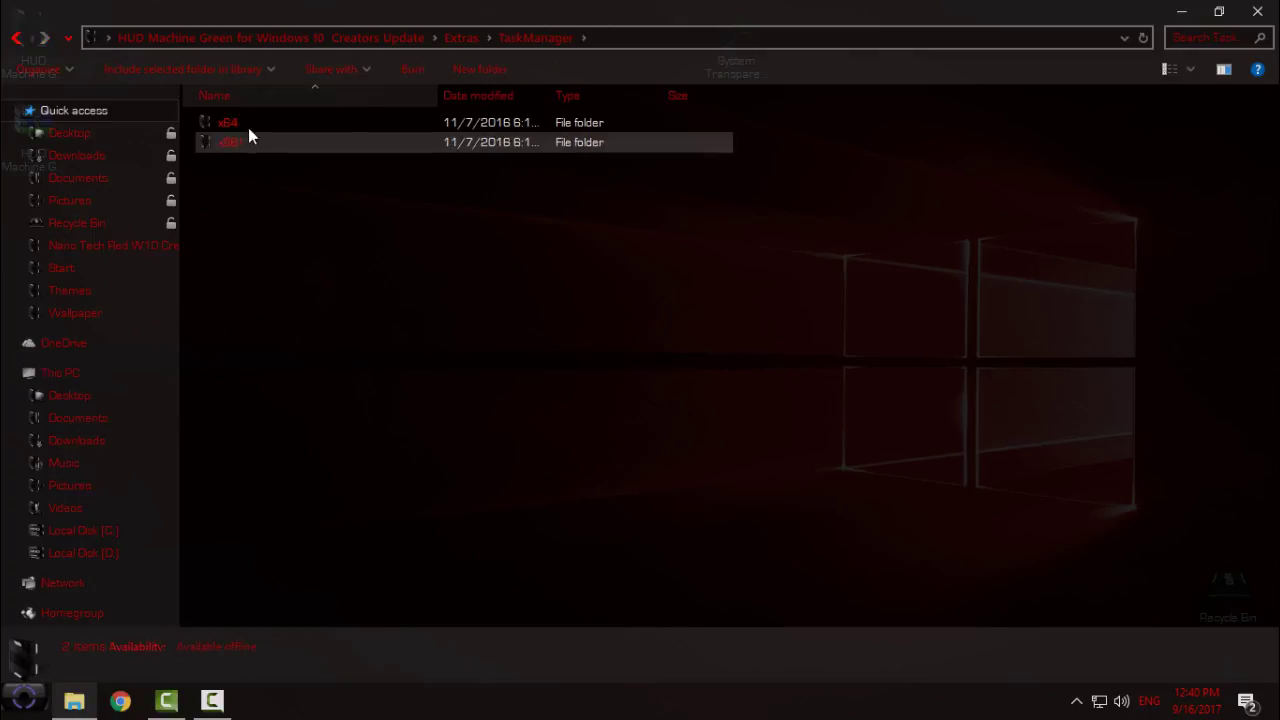
pyautogui.click(17, 38)
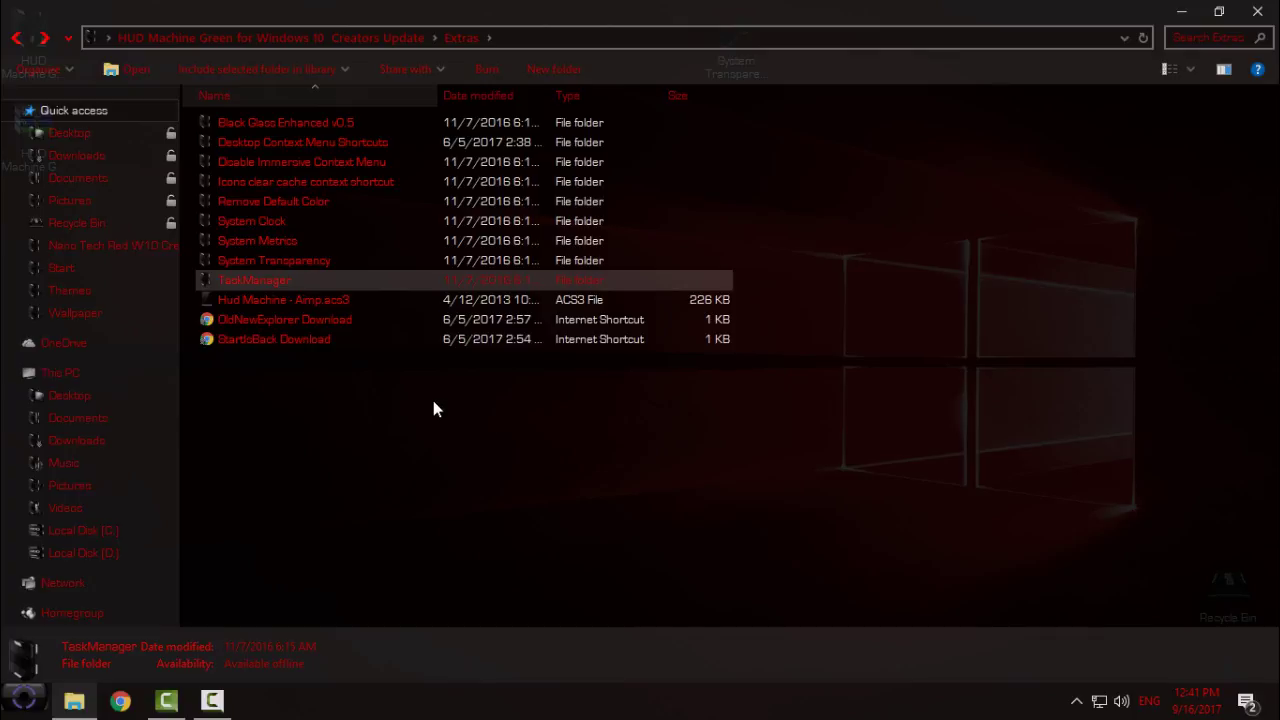
pyautogui.click(292, 305)
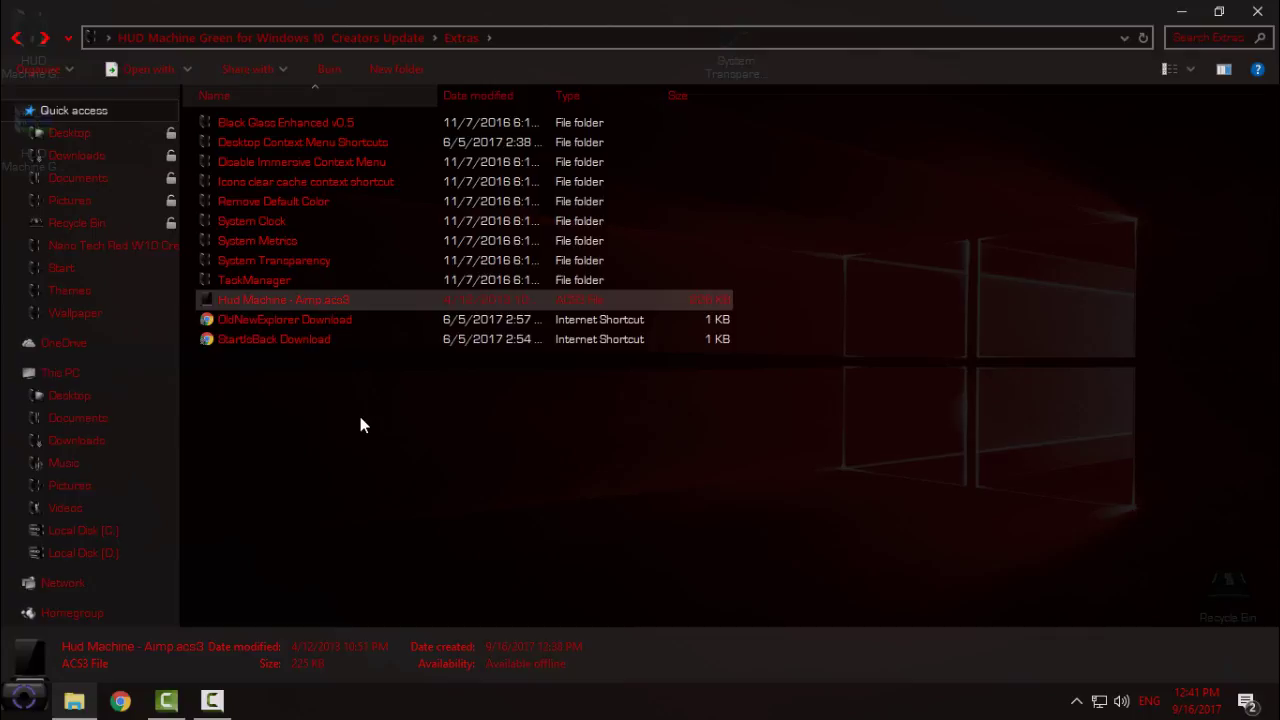
pyautogui.rightClick(334, 376)
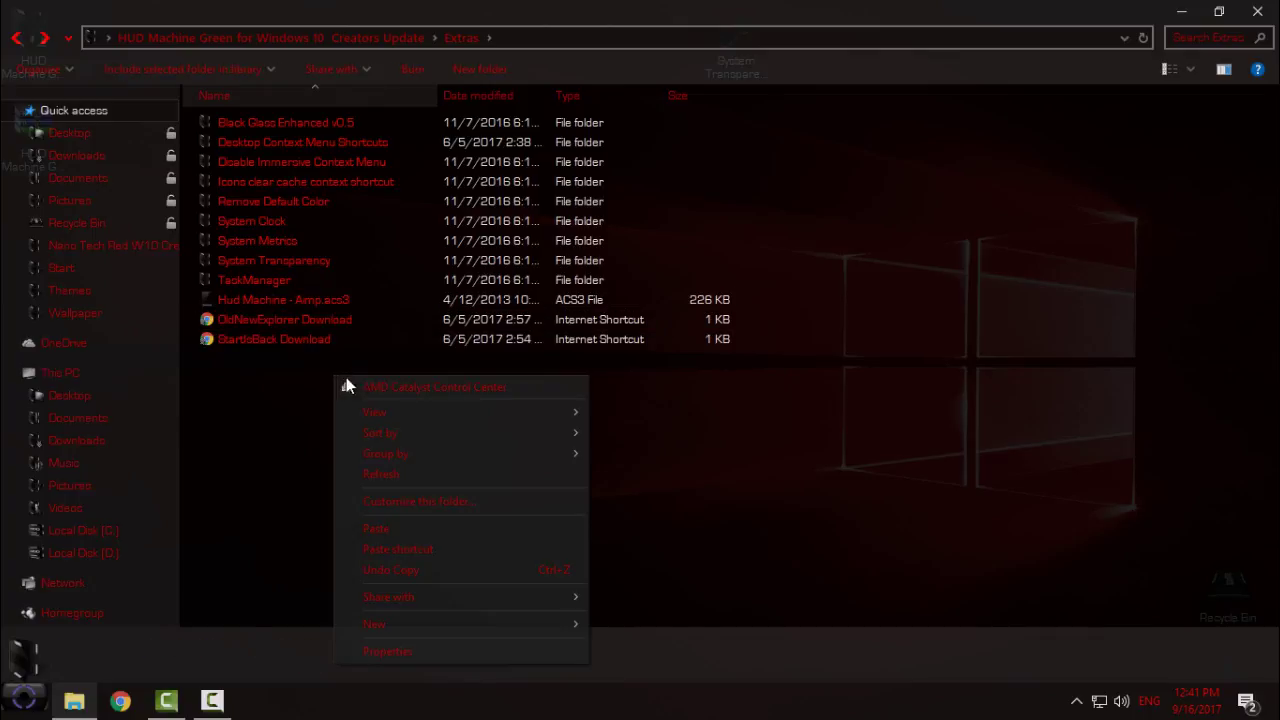
pyautogui.click(369, 474)
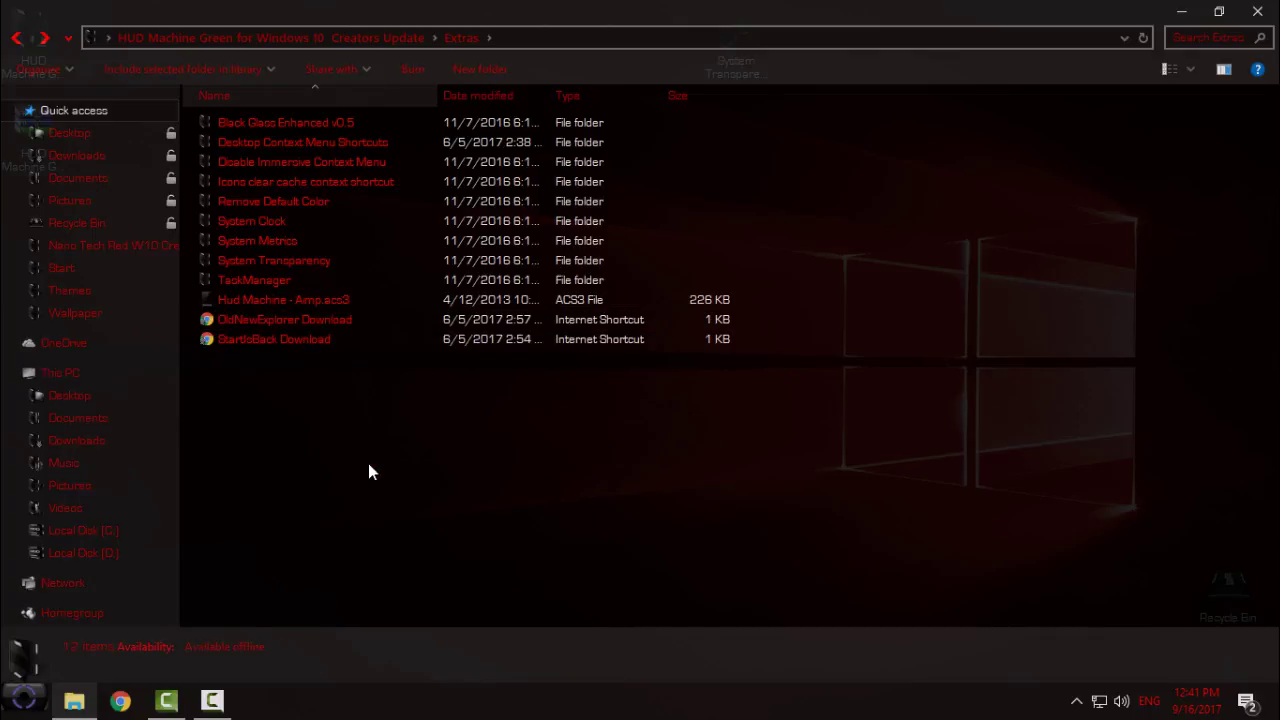
# Copy the seven HUD Machine Green items from the pack's Theme folder.
pyautogui.click(17, 37)
pyautogui.doubleClick(252, 138)
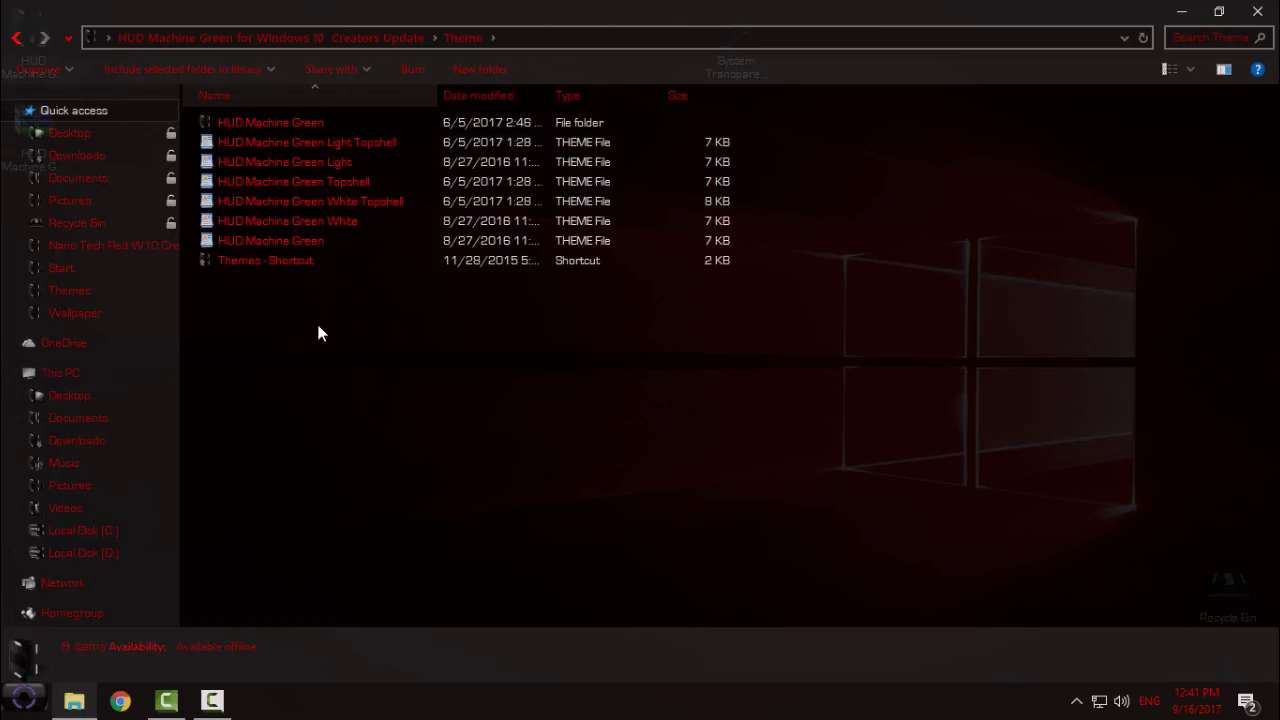
pyautogui.moveTo(193, 122); pyautogui.dragTo(376, 244)
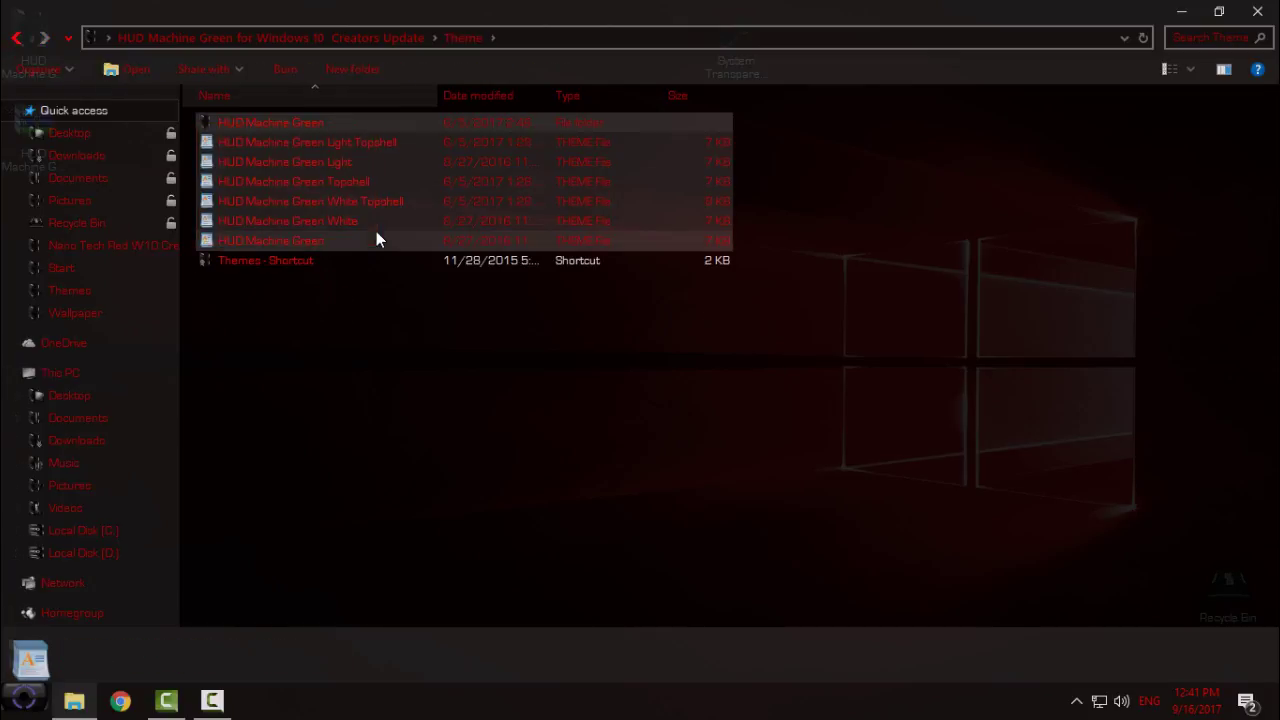
pyautogui.rightClick(376, 234)
pyautogui.click(459, 496)
# Paste the theme items into Windows' Resources\Themes folder and close the window.
pyautogui.doubleClick(285, 262)
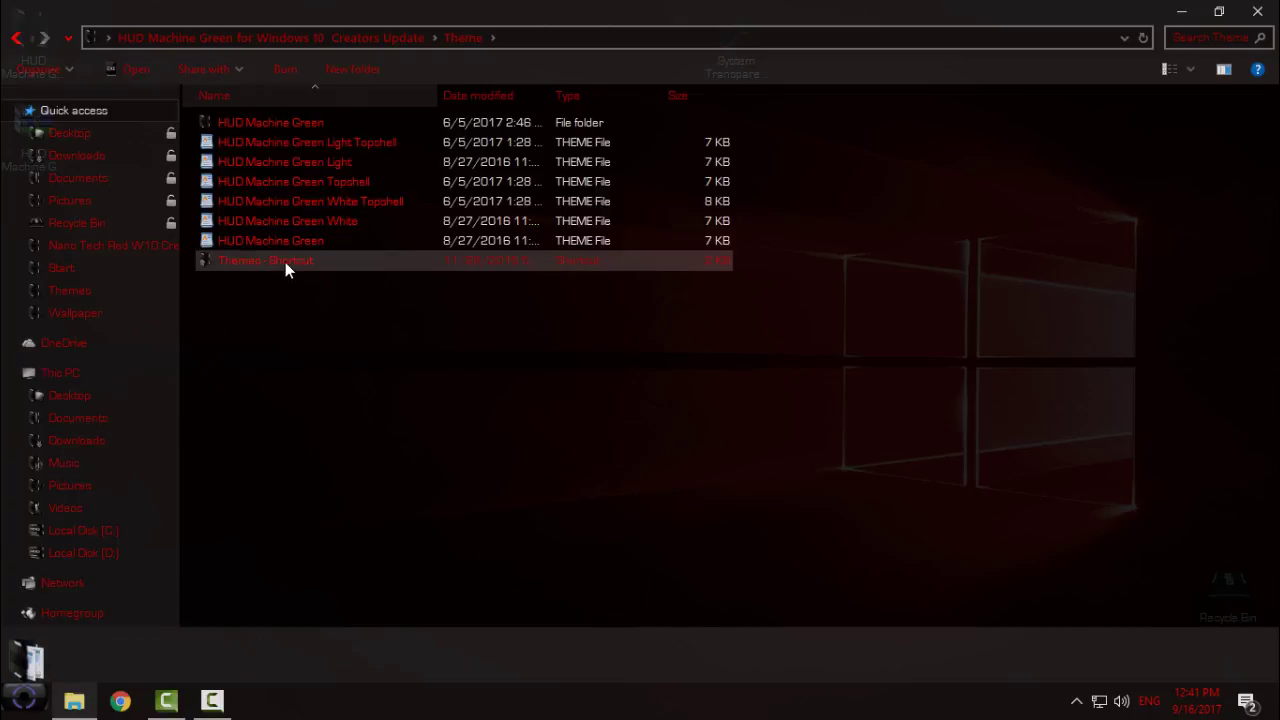
pyautogui.rightClick(1011, 311)
pyautogui.click(1080, 463)
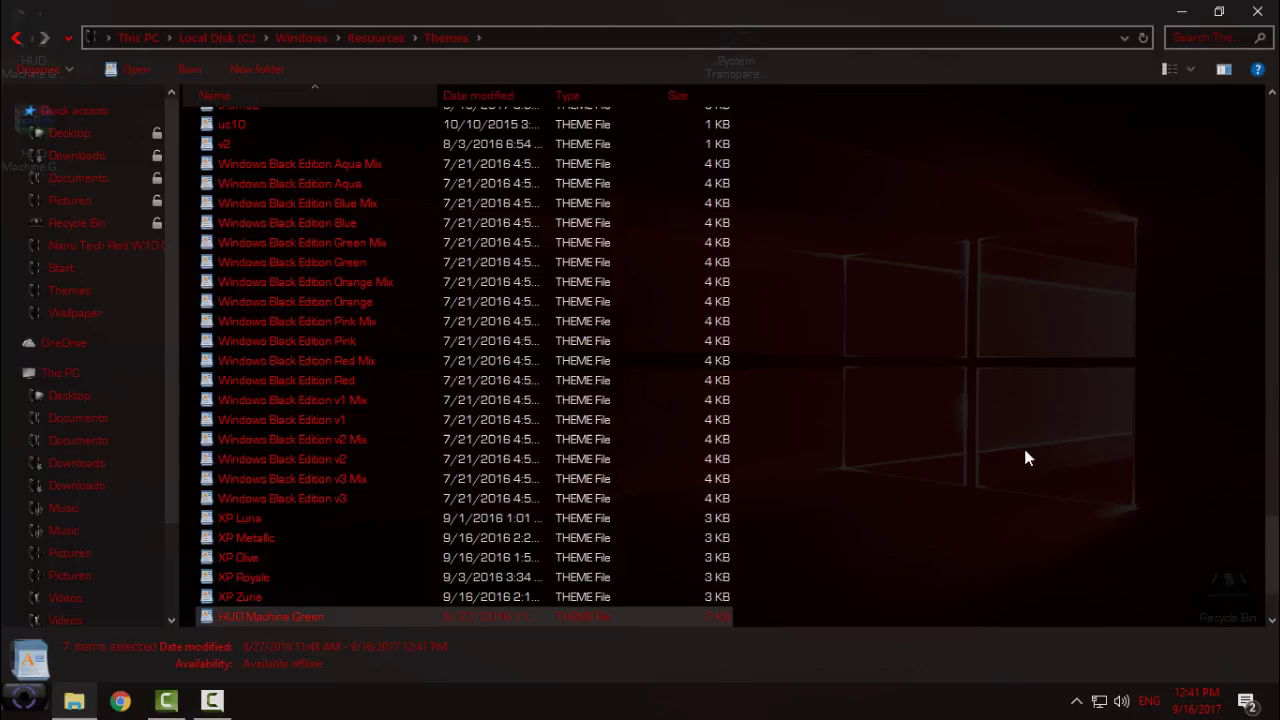
pyautogui.hotkey('alt', 'F4')
# Go to Personalization > Themes and scroll down to the HUD Machine Green, Blue and Launch themes.
pyautogui.rightClick(366, 405)
pyautogui.click(420, 397)
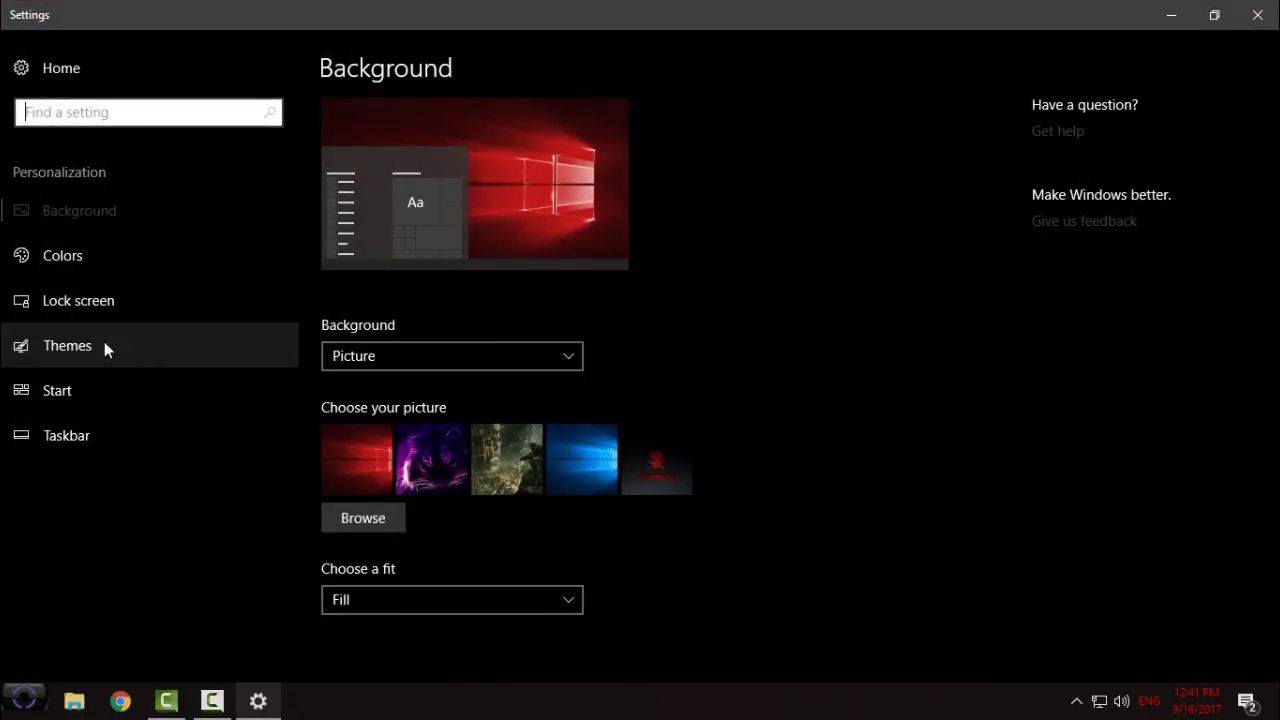
pyautogui.click(104, 345)
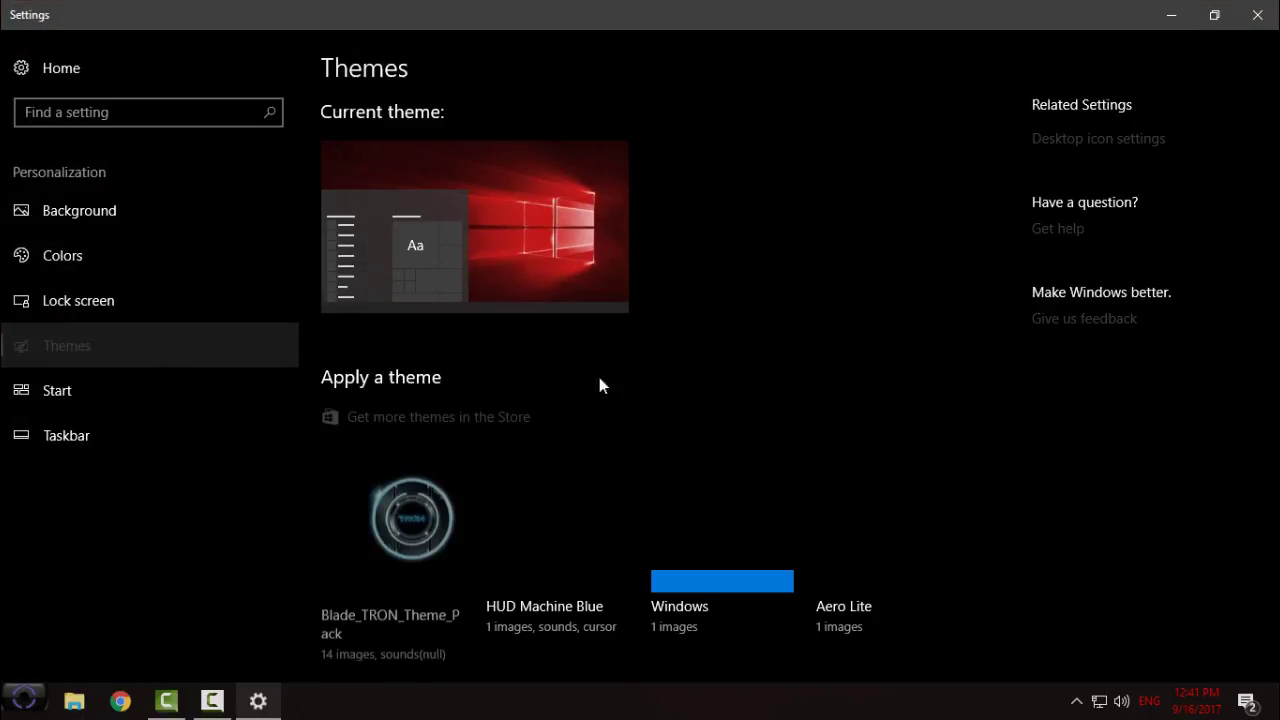
pyautogui.scroll(-5, 968, 537)
pyautogui.scroll(-10, 968, 537)
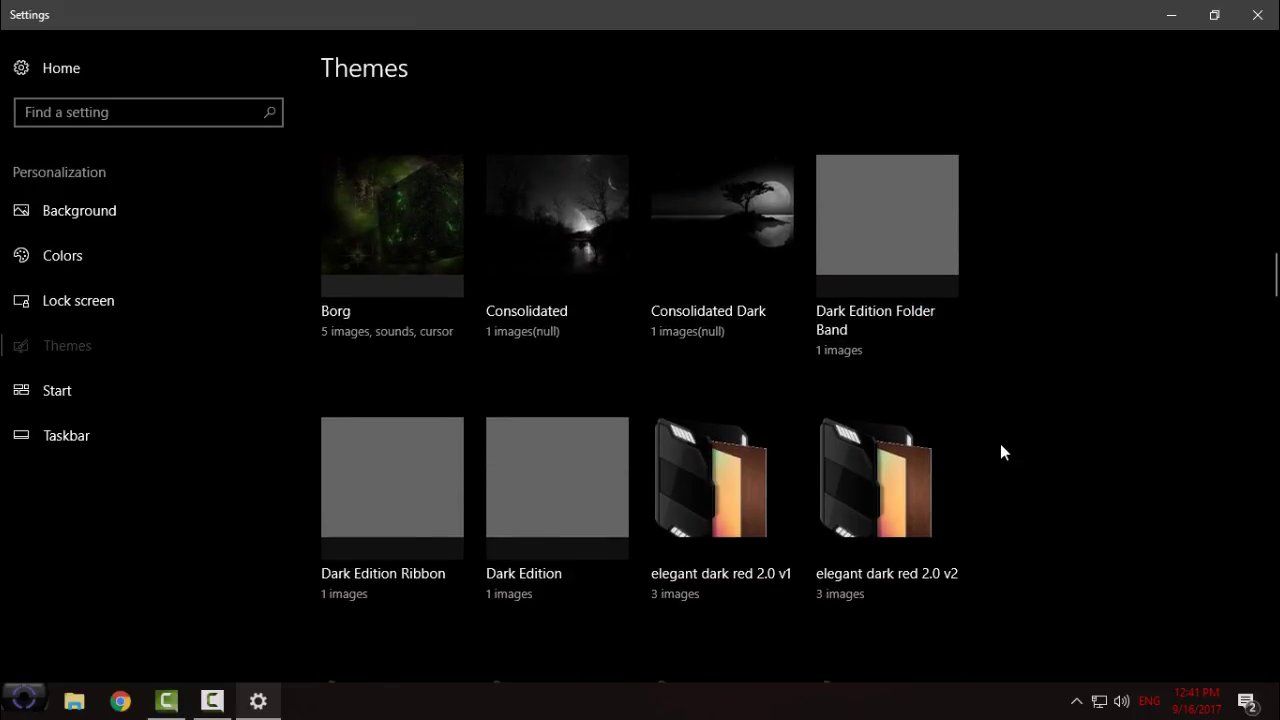
pyautogui.scroll(15, 1004, 439)
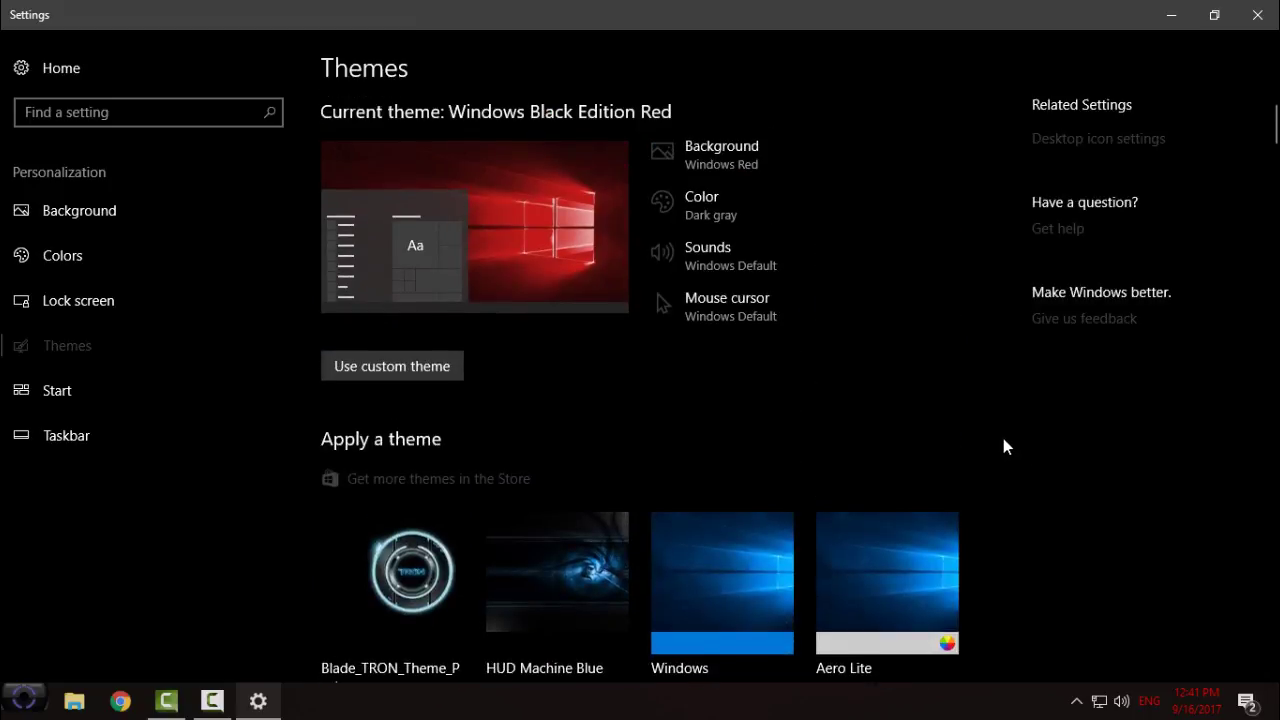
pyautogui.scroll(-20, 1004, 440)
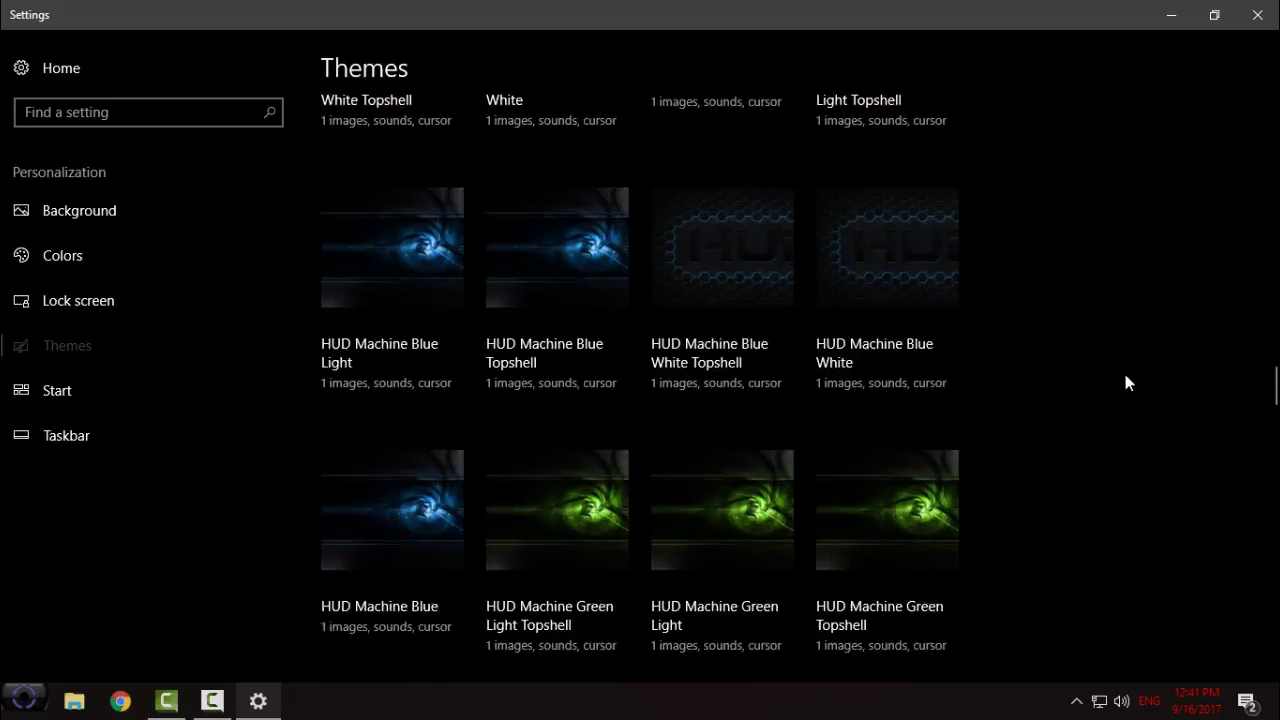
pyautogui.scroll(-4, 1127, 383)
pyautogui.scroll(2, 1127, 385)
pyautogui.scroll(-2, 1127, 387)
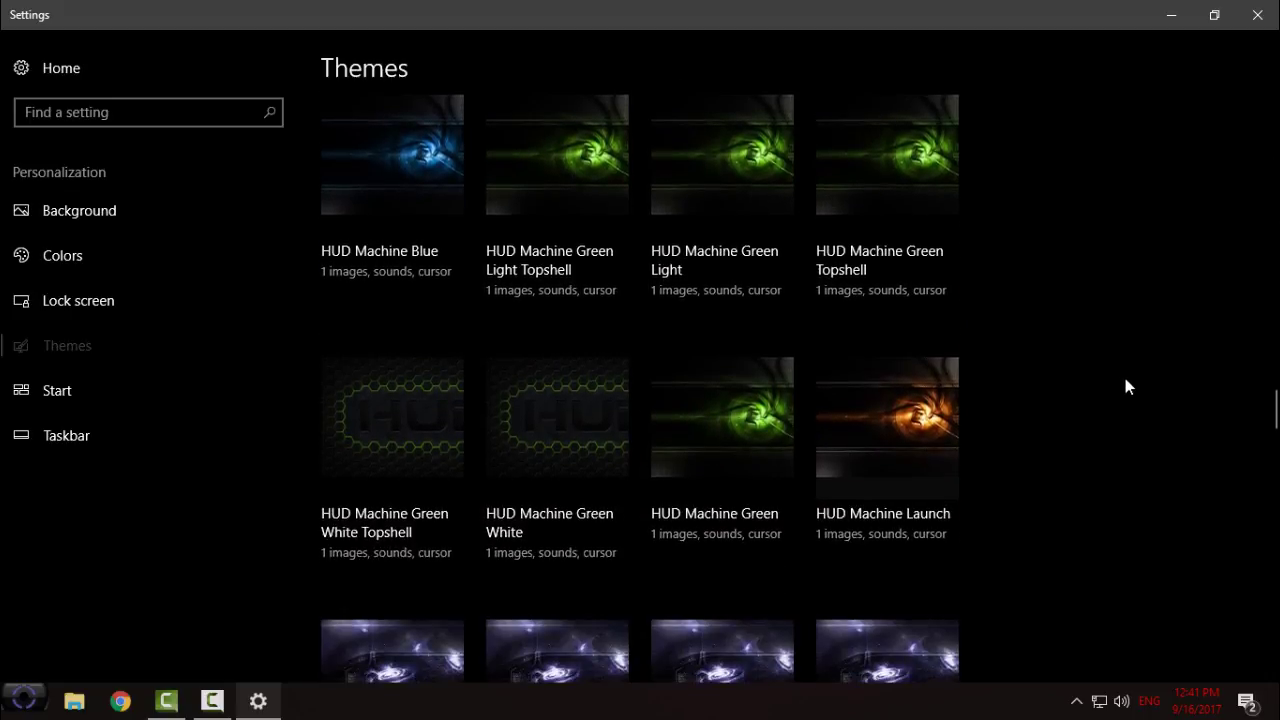
pyautogui.scroll(2, 1125, 380)
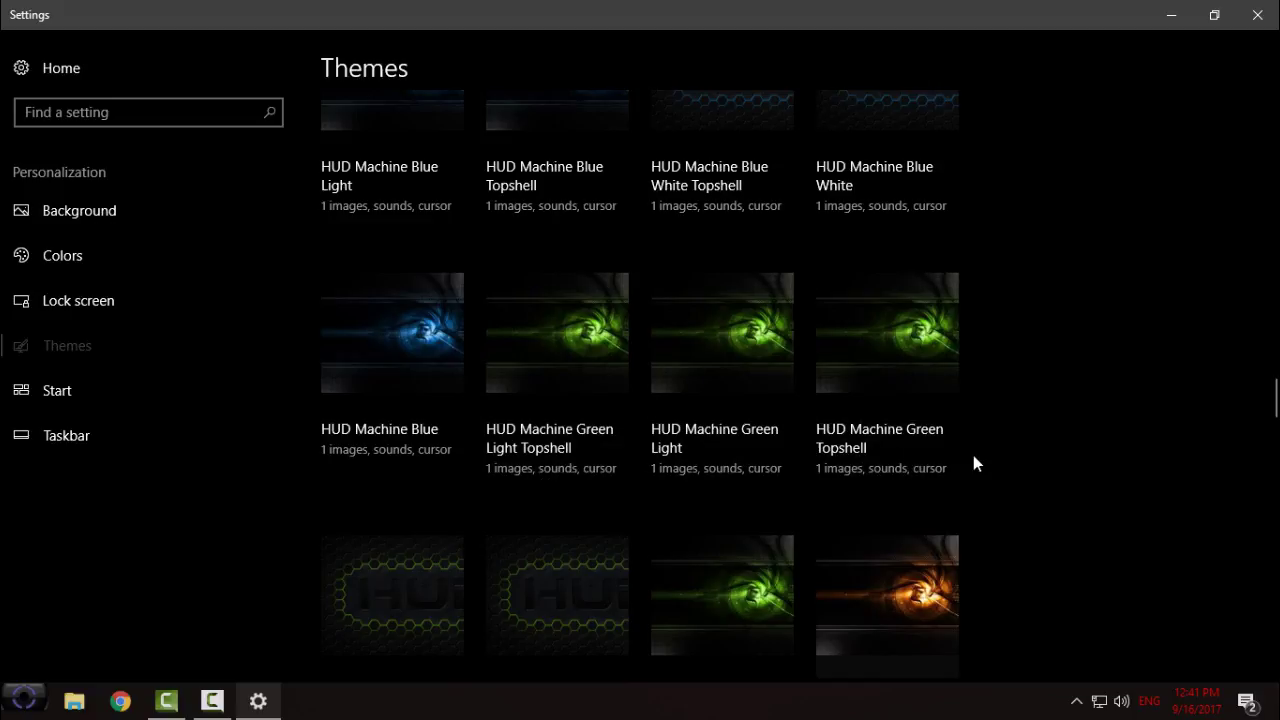
pyautogui.scroll(-2, 1030, 447)
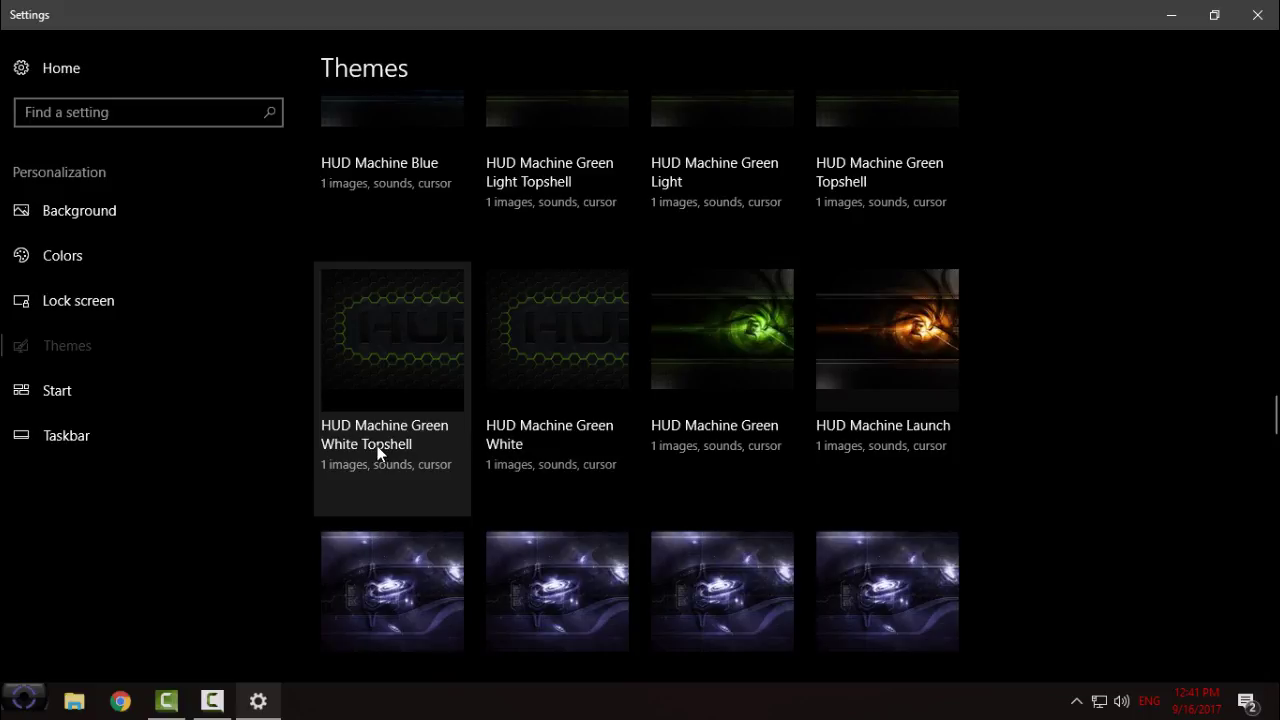
# Apply HUD Machine Green White and minimize Settings to show the hexagon HUD wallpaper.
pyautogui.scroll(1, 1178, 392)
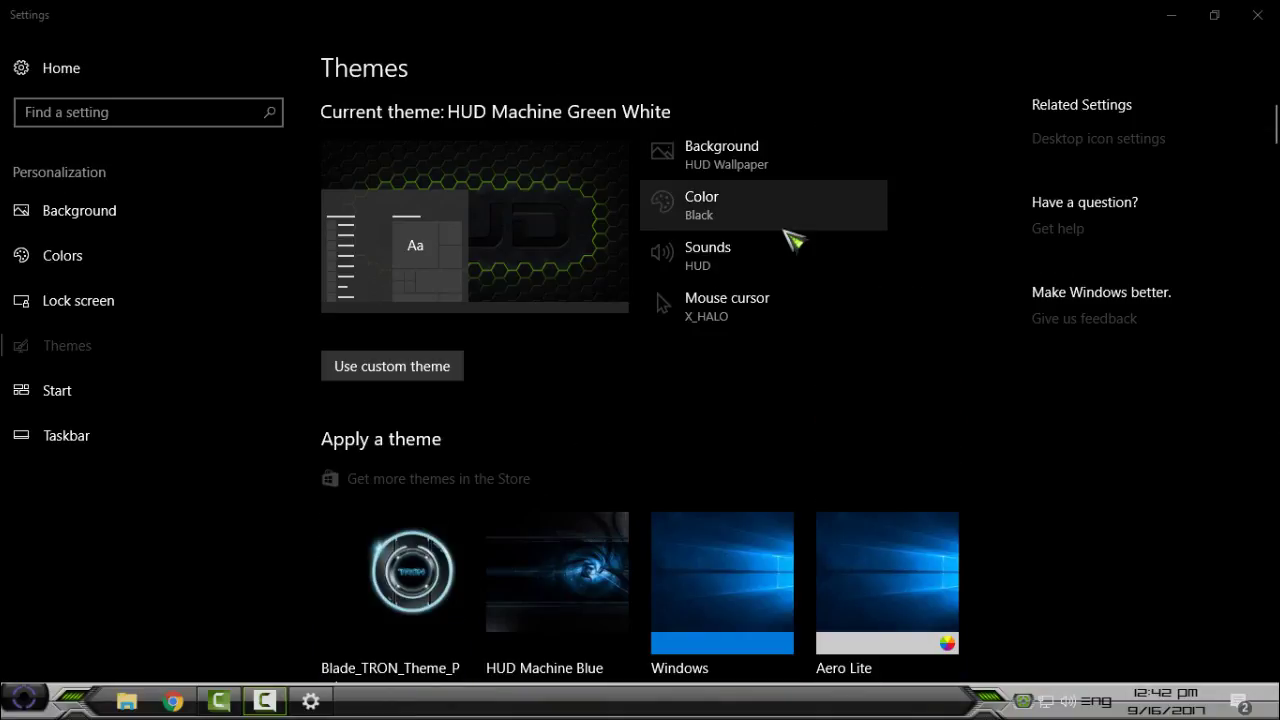
pyautogui.scroll(-5, 1083, 275)
pyautogui.scroll(-20, 1263, 280)
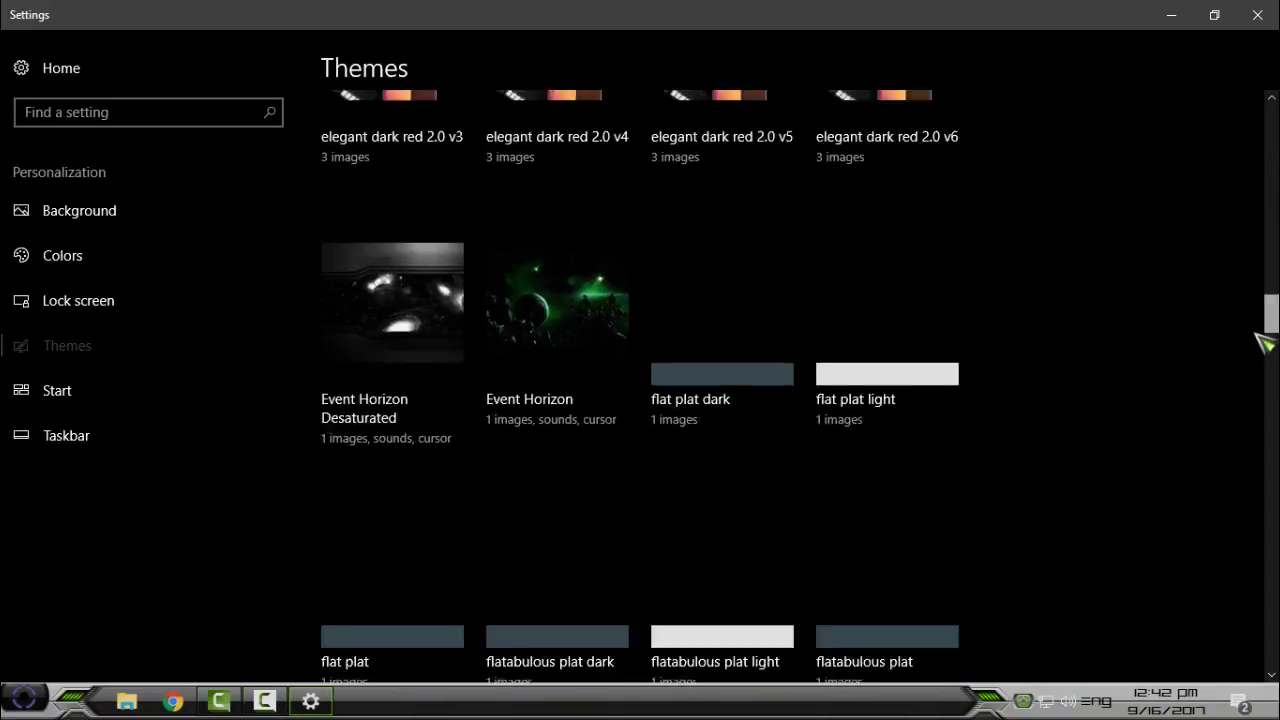
pyautogui.scroll(-3, 1256, 418)
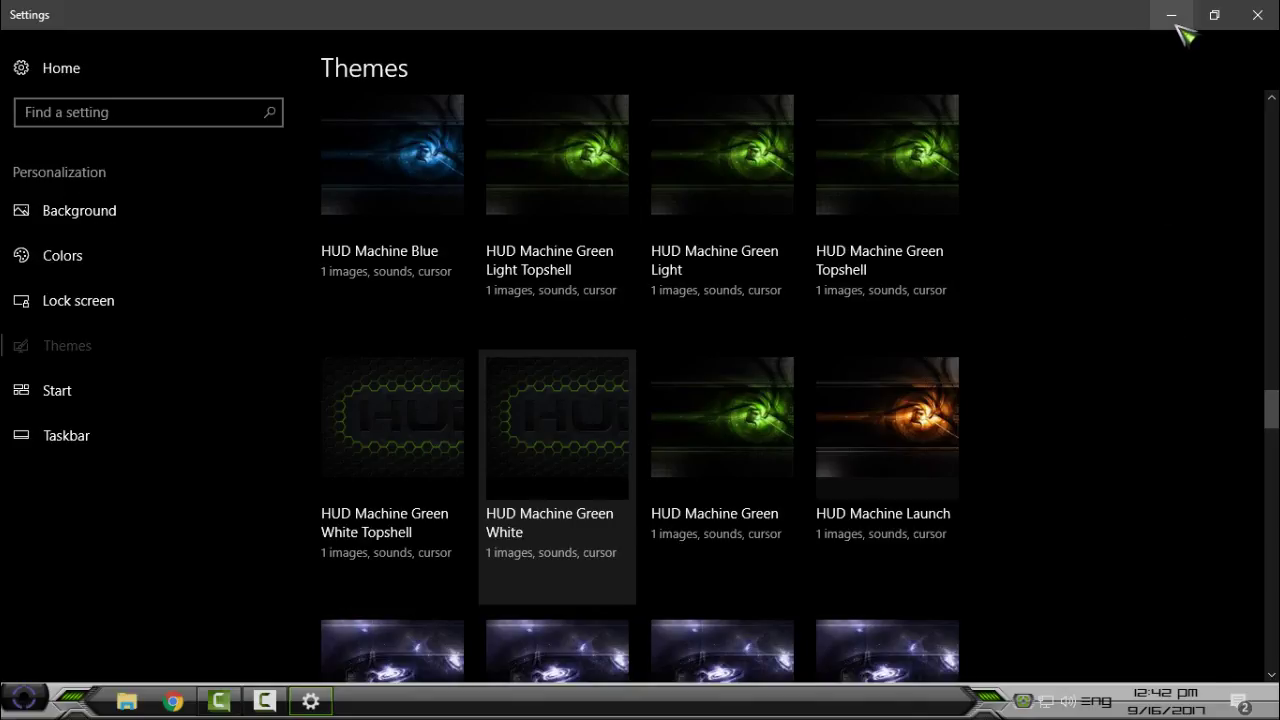
pyautogui.click(1172, 15)
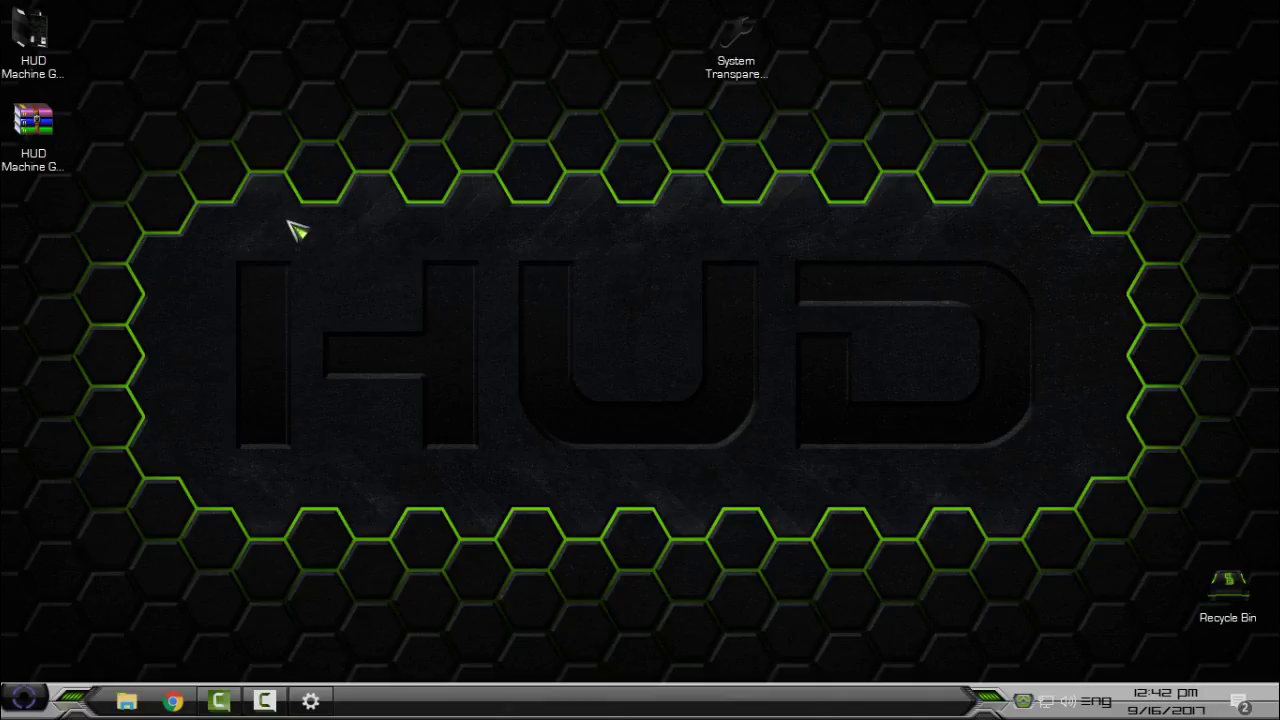
# Refresh the desktop twice and check the new HUD Start menu.
pyautogui.rightClick(257, 129)
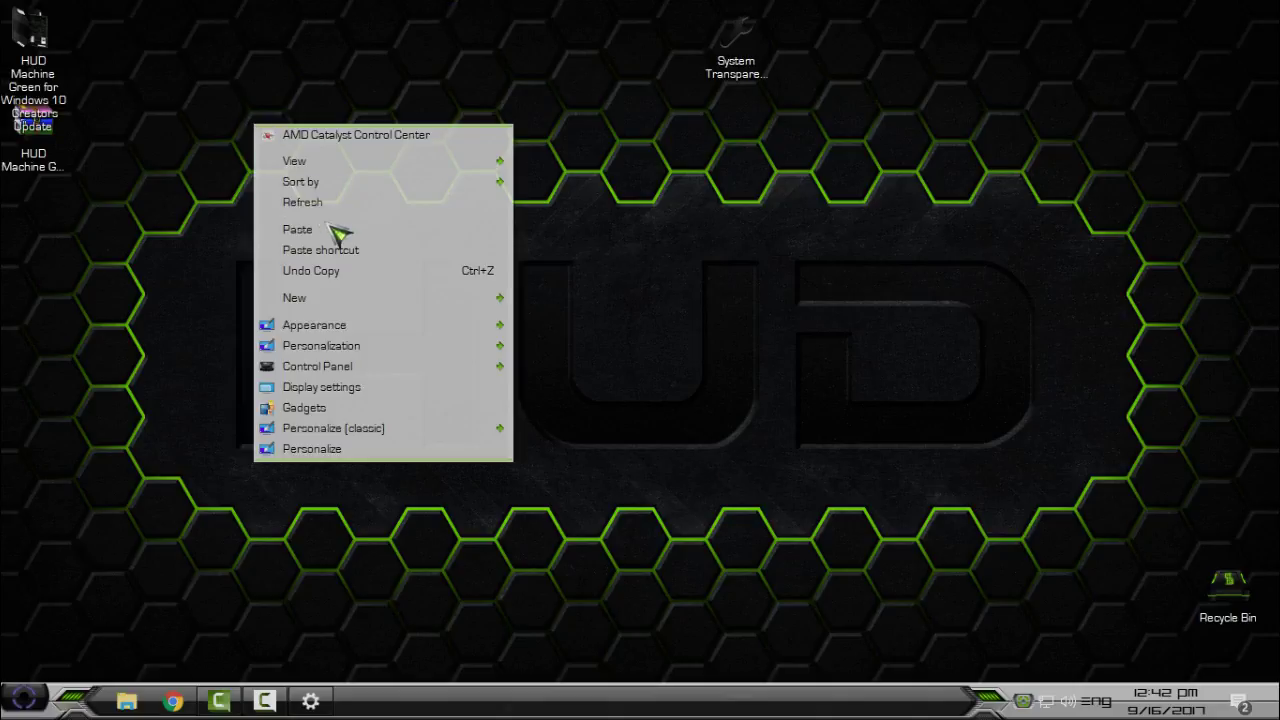
pyautogui.click(333, 204)
pyautogui.click(25, 697)
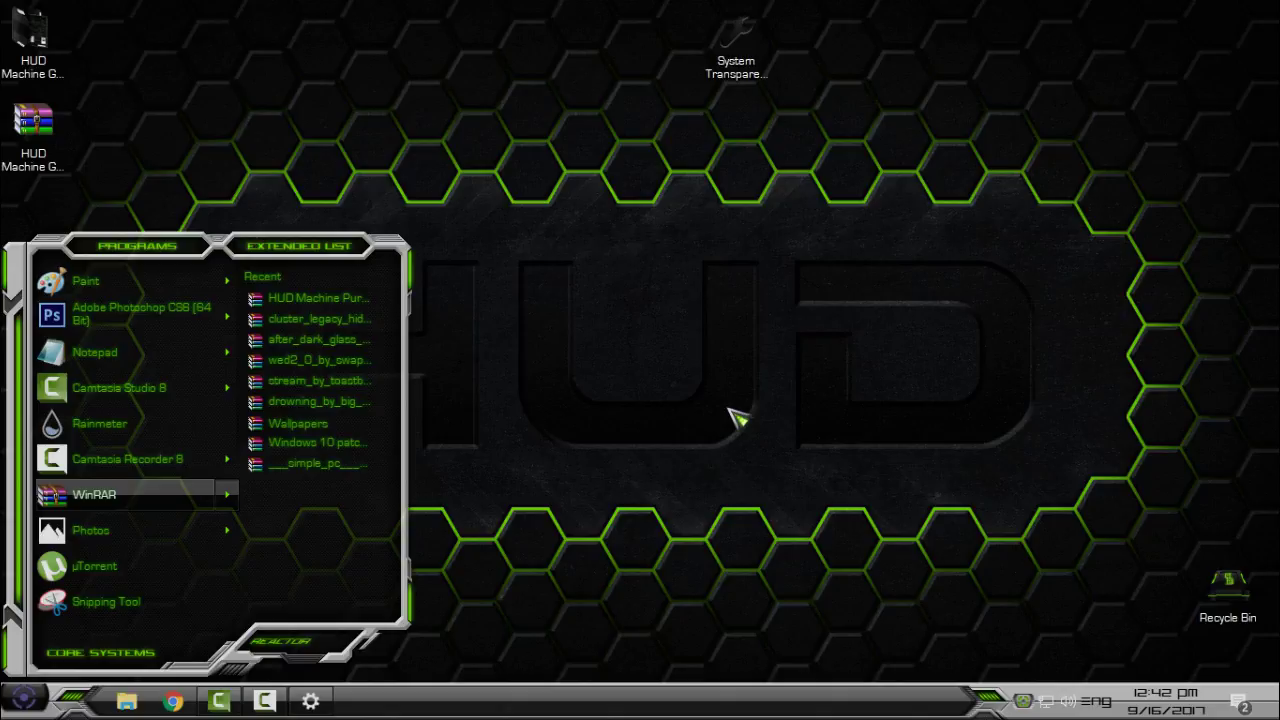
pyautogui.rightClick(436, 180)
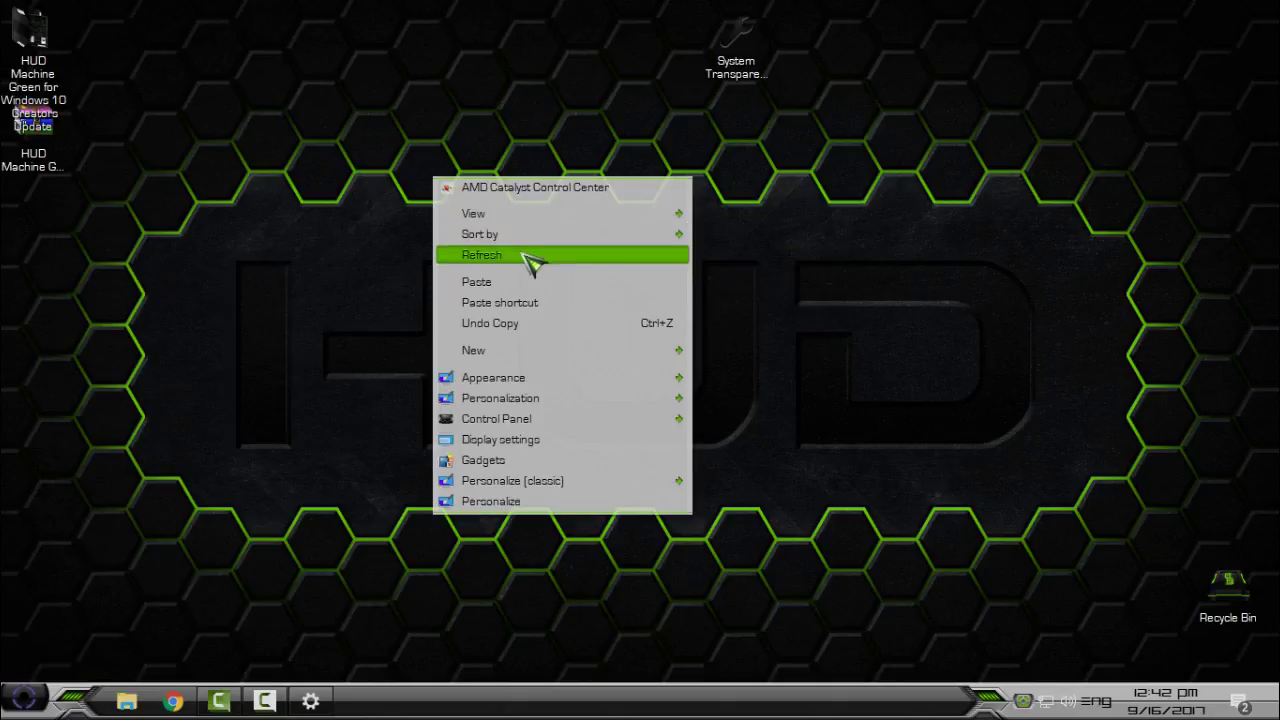
pyautogui.click(530, 256)
# Restore the maximized Quick access Explorer window and close it.
pyautogui.click(126, 701)
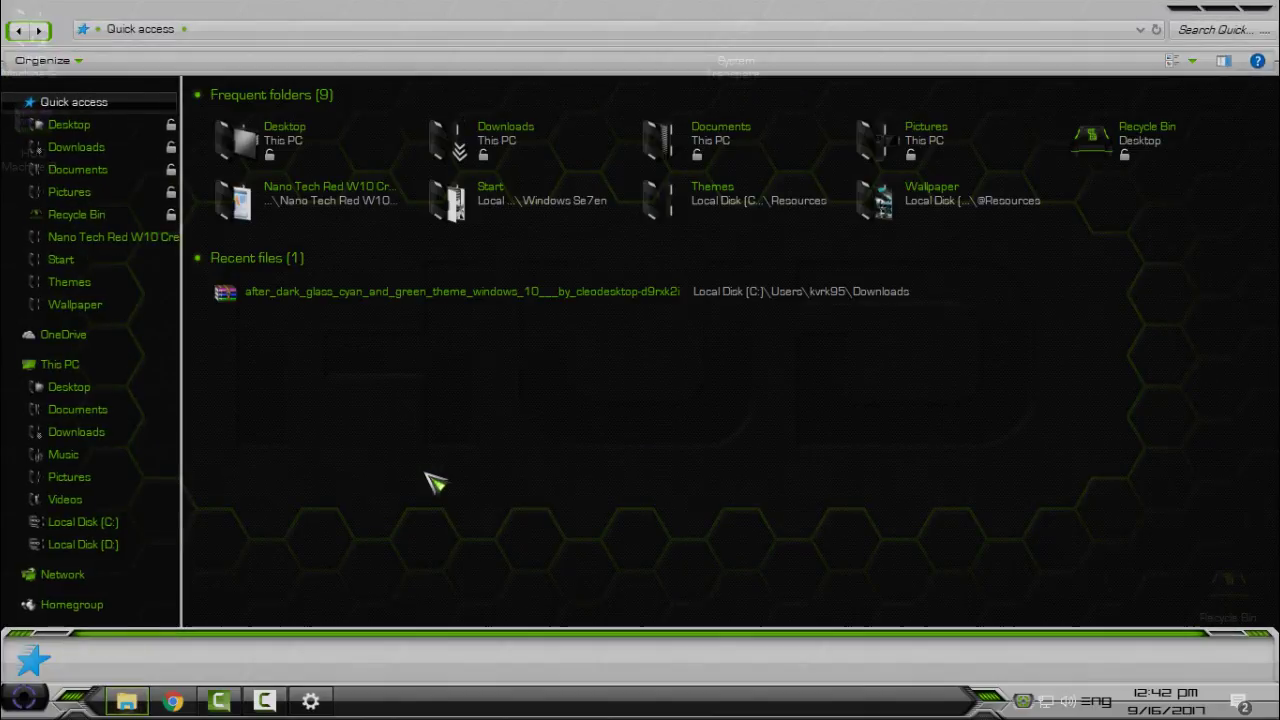
pyautogui.moveTo(720, 12); pyautogui.dragTo(693, 147)
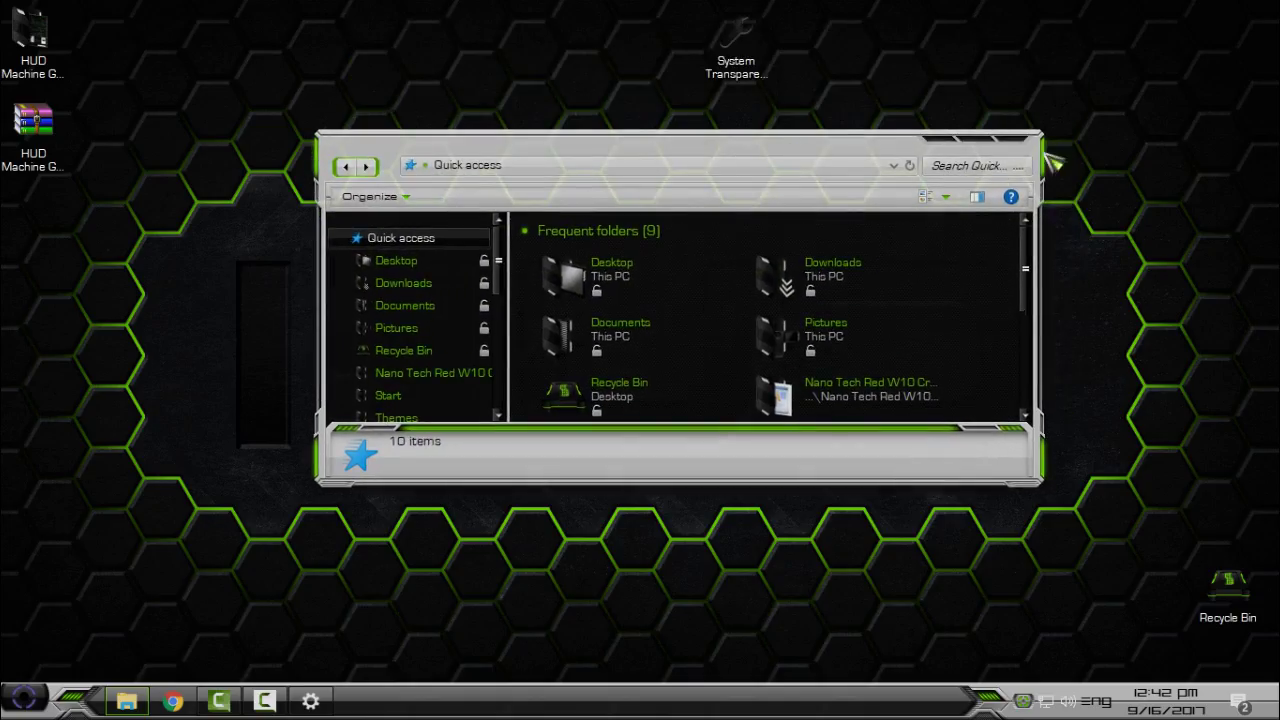
pyautogui.click(1010, 142)
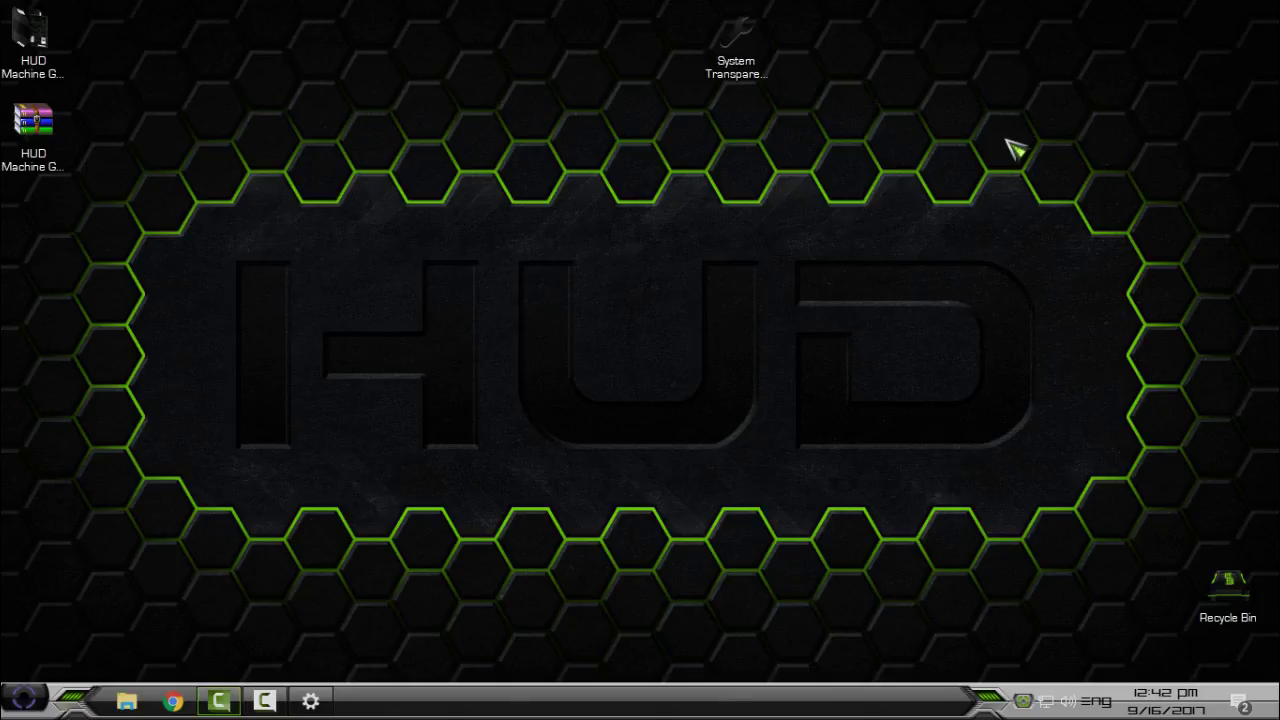
# Open System Transparency's Setup and Info dialog from its hidden tray icon.
pyautogui.click(740, 40)
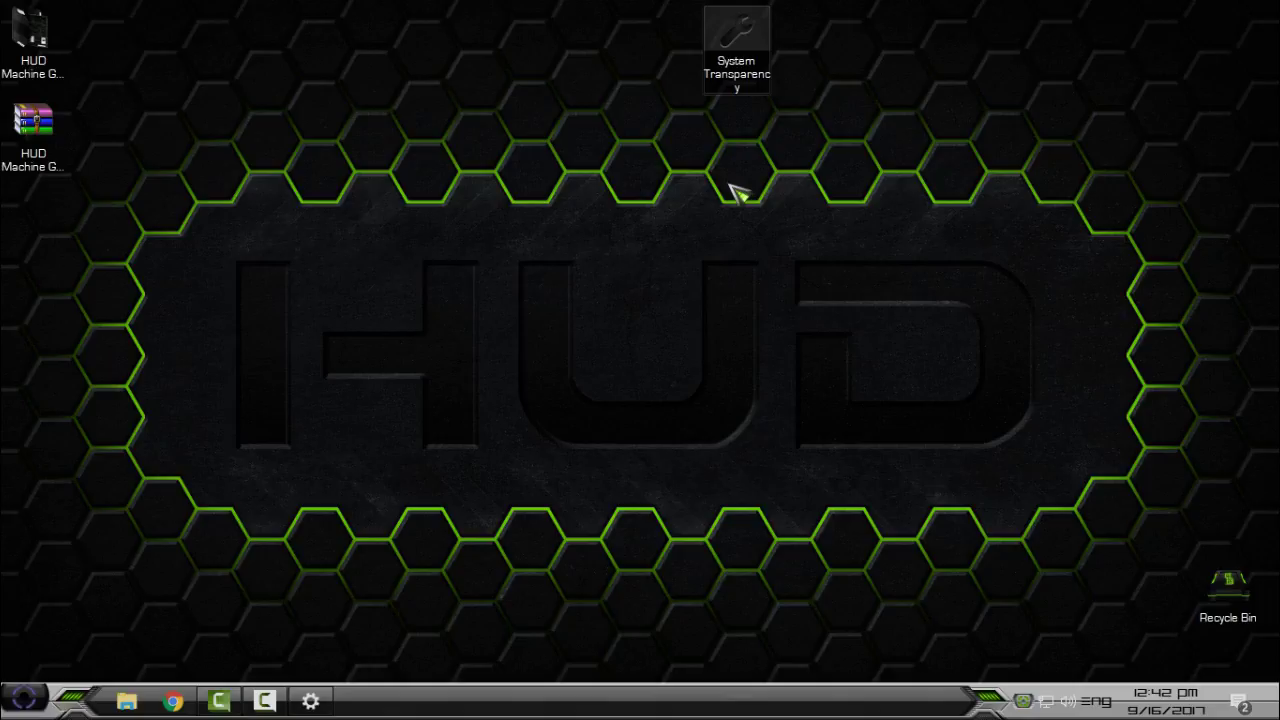
pyautogui.click(1025, 700)
pyautogui.rightClick(1040, 672)
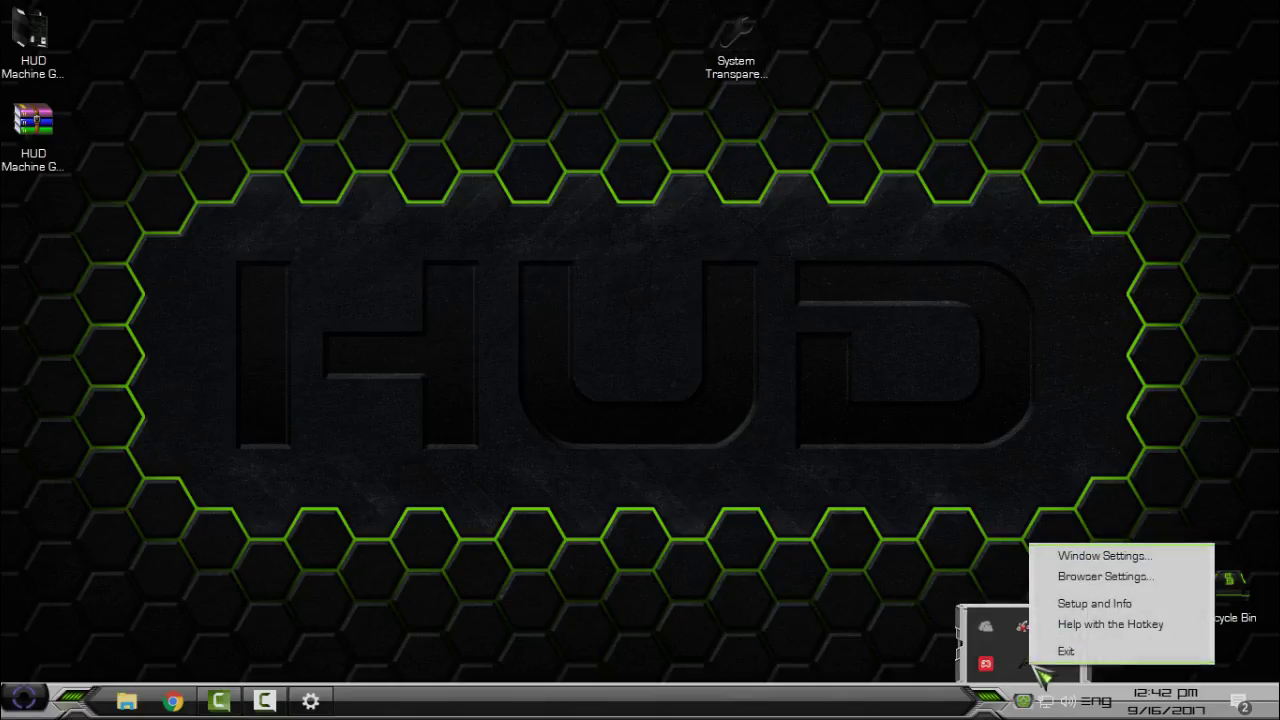
pyautogui.click(771, 200)
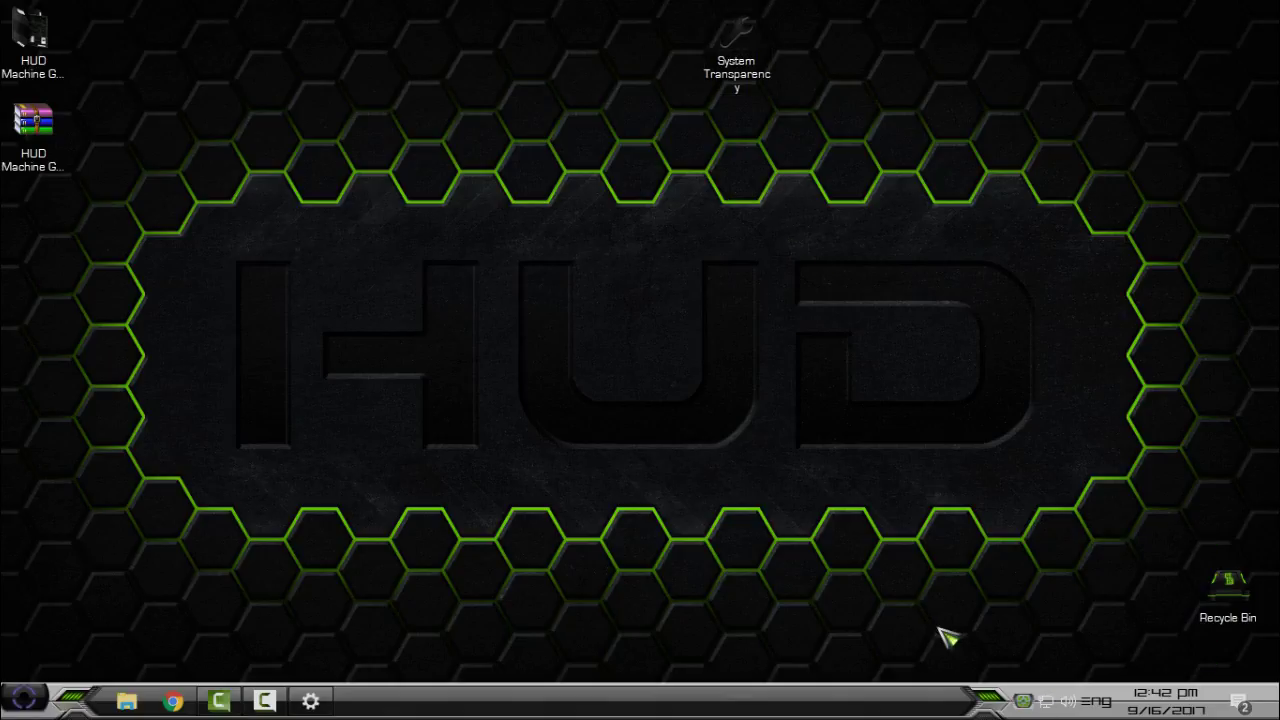
pyautogui.click(1024, 700)
pyautogui.rightClick(1040, 673)
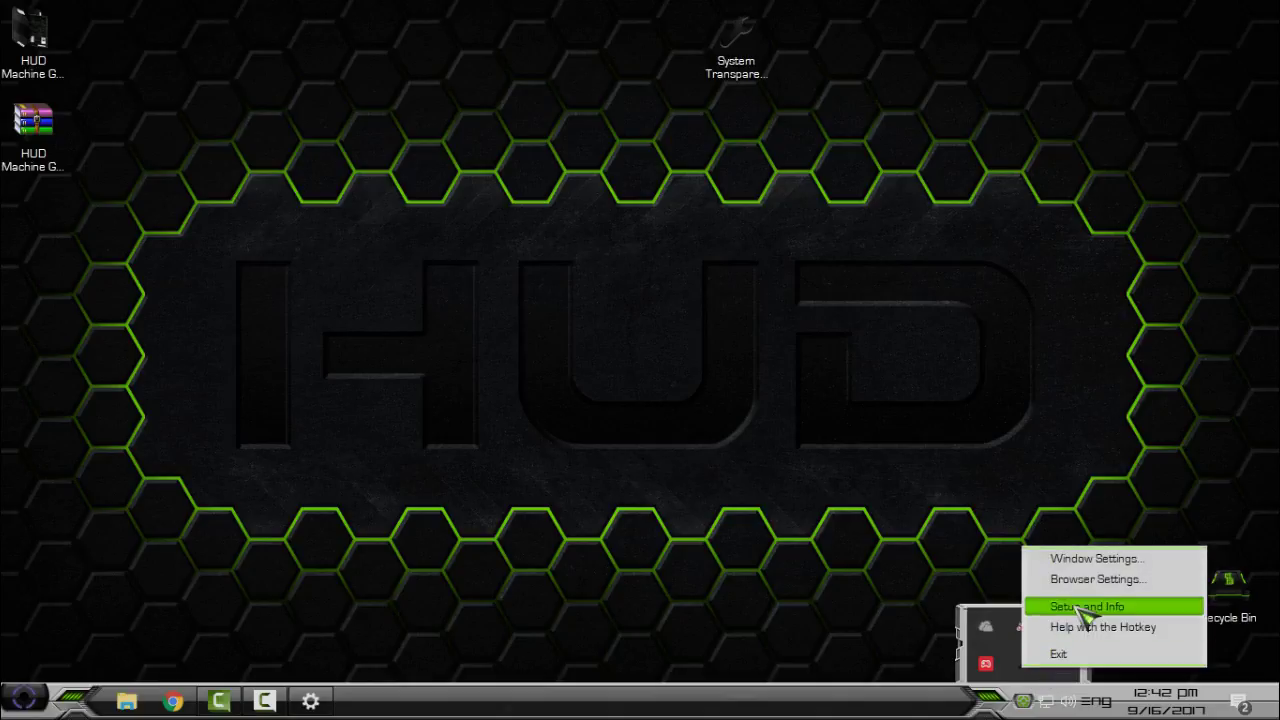
pyautogui.click(1086, 607)
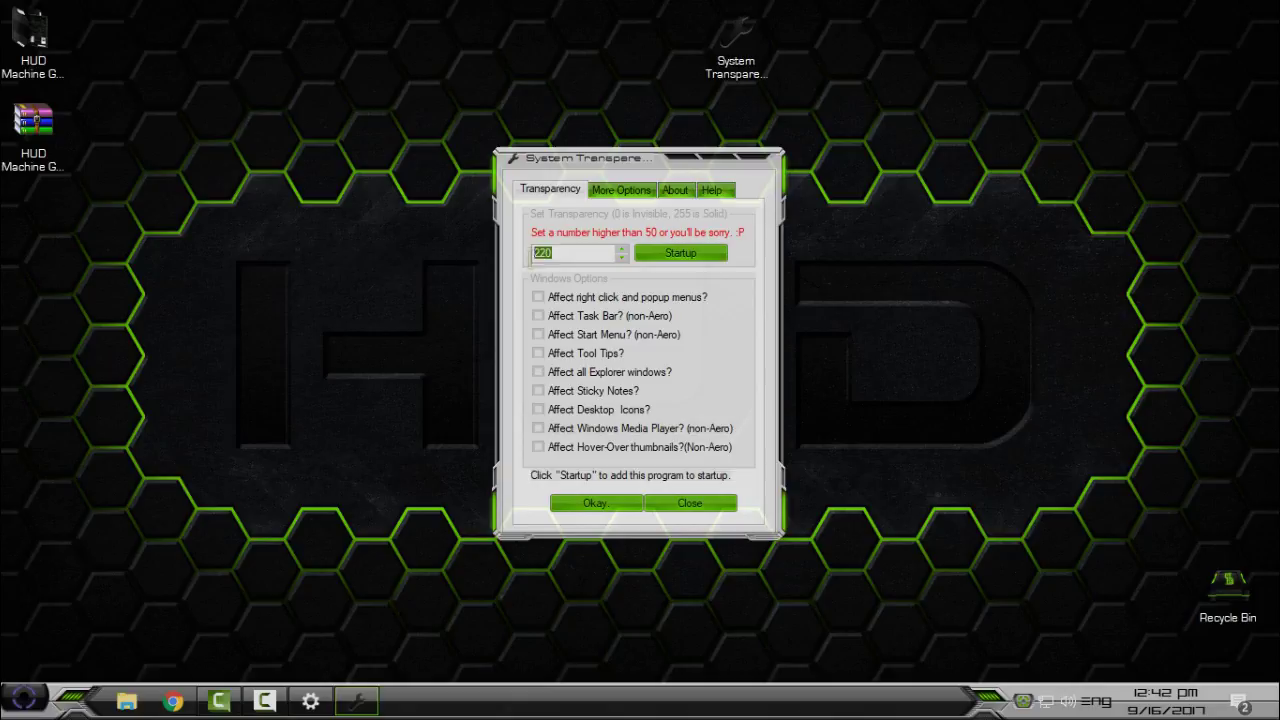
# Apply transparency 220 to popup menus, taskbar, Start menu and all Explorer windows, then open Explorer.
pyautogui.write('240')
pyautogui.click(538, 297)
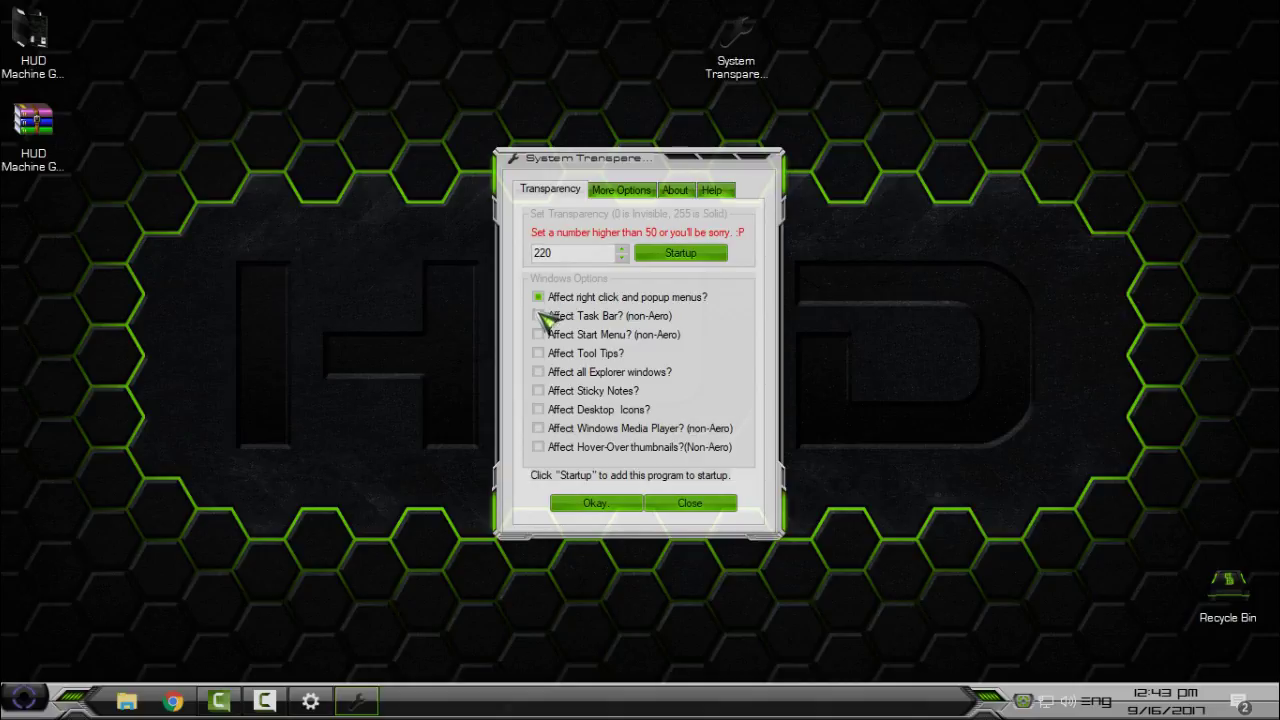
pyautogui.click(539, 316)
pyautogui.click(545, 335)
pyautogui.click(538, 372)
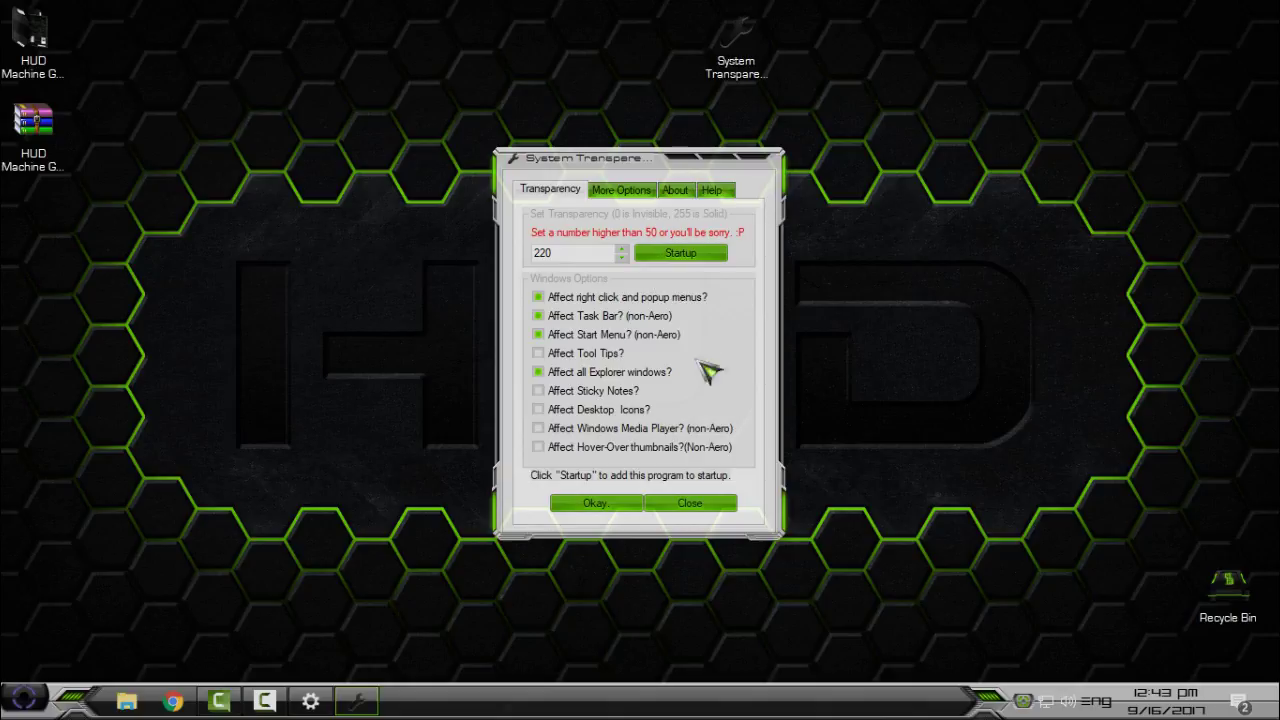
pyautogui.click(595, 505)
pyautogui.click(125, 697)
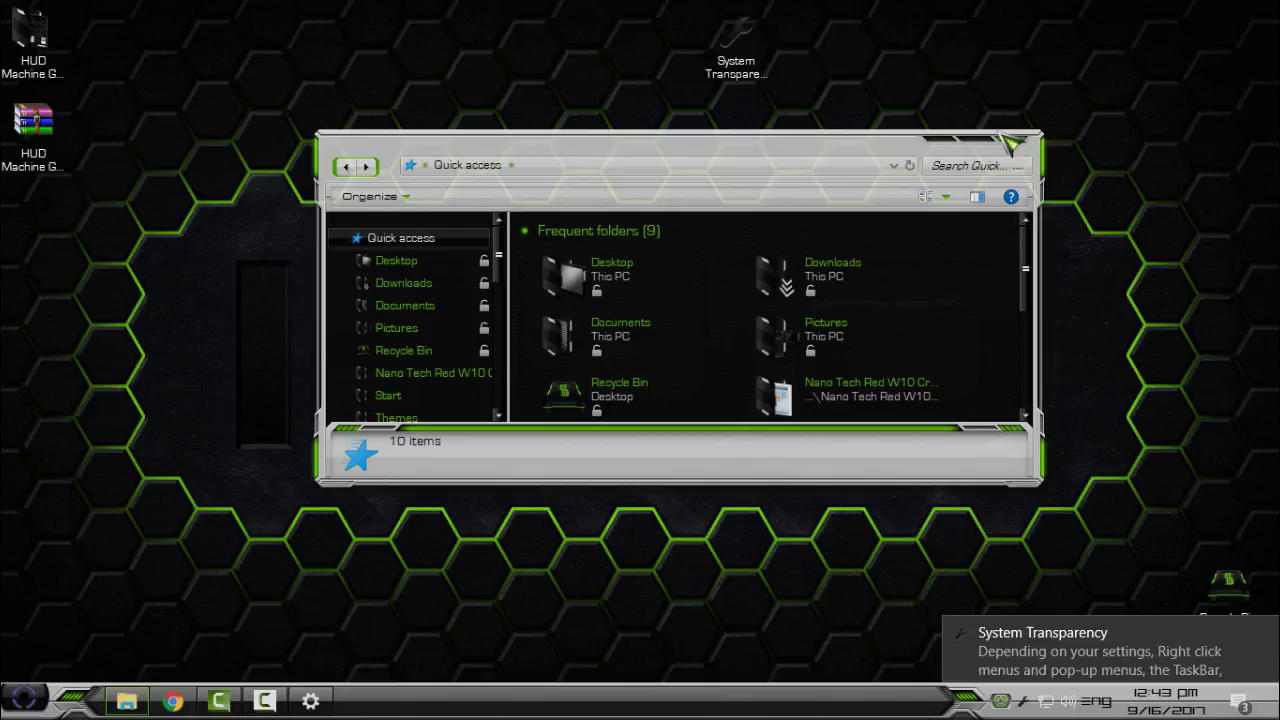
# Maximize Explorer and view This PC's drives to check the transparency.
pyautogui.click(990, 142)
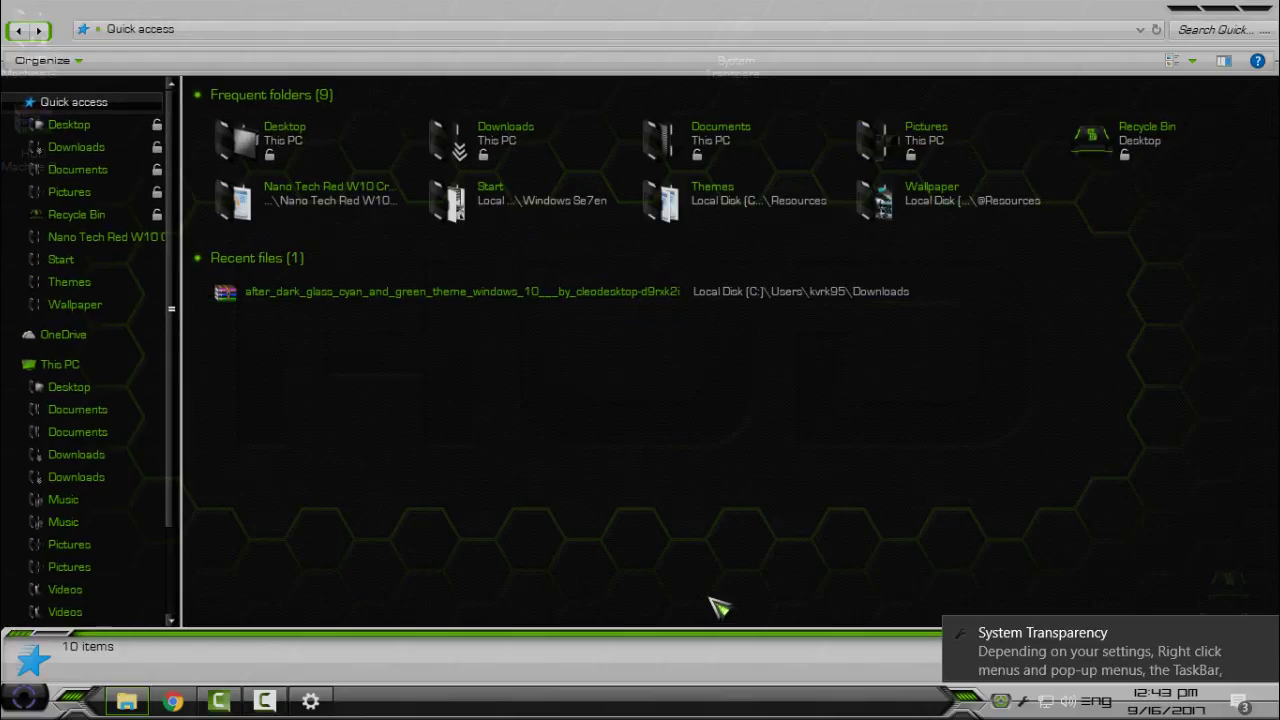
pyautogui.click(1006, 648)
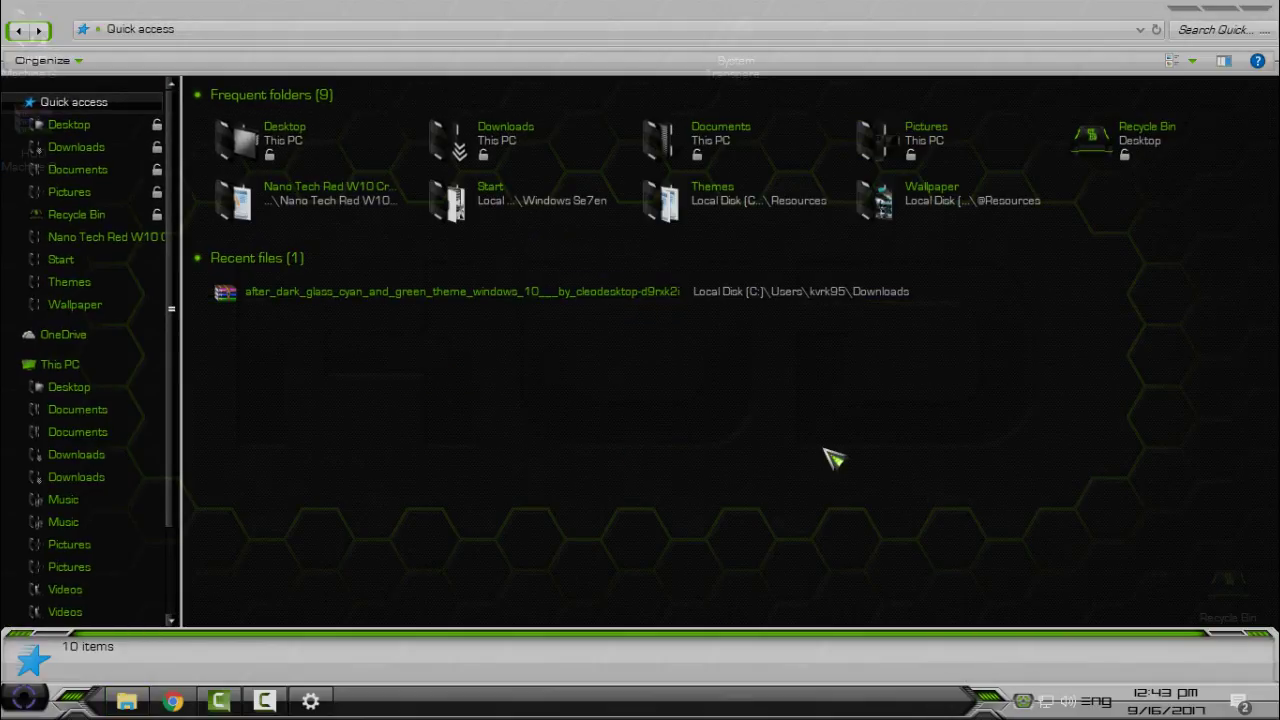
pyautogui.moveTo(795, 12); pyautogui.dragTo(655, 85)
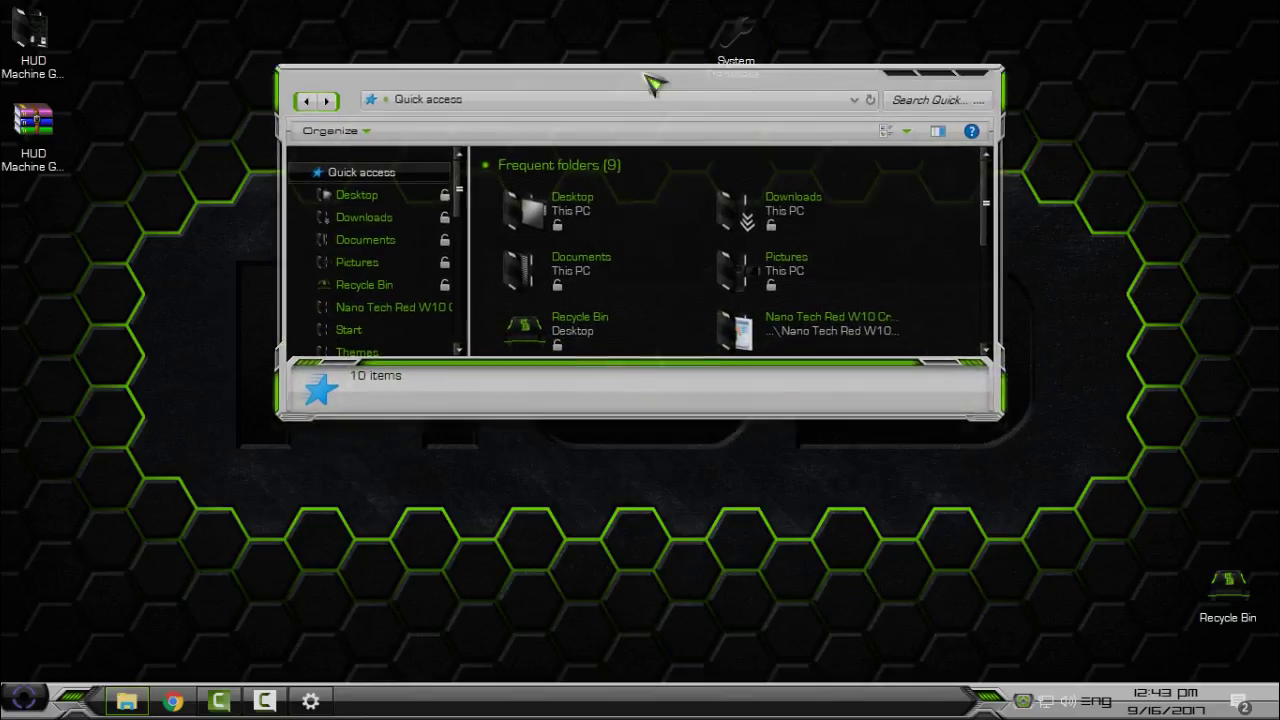
pyautogui.doubleClick(650, 78)
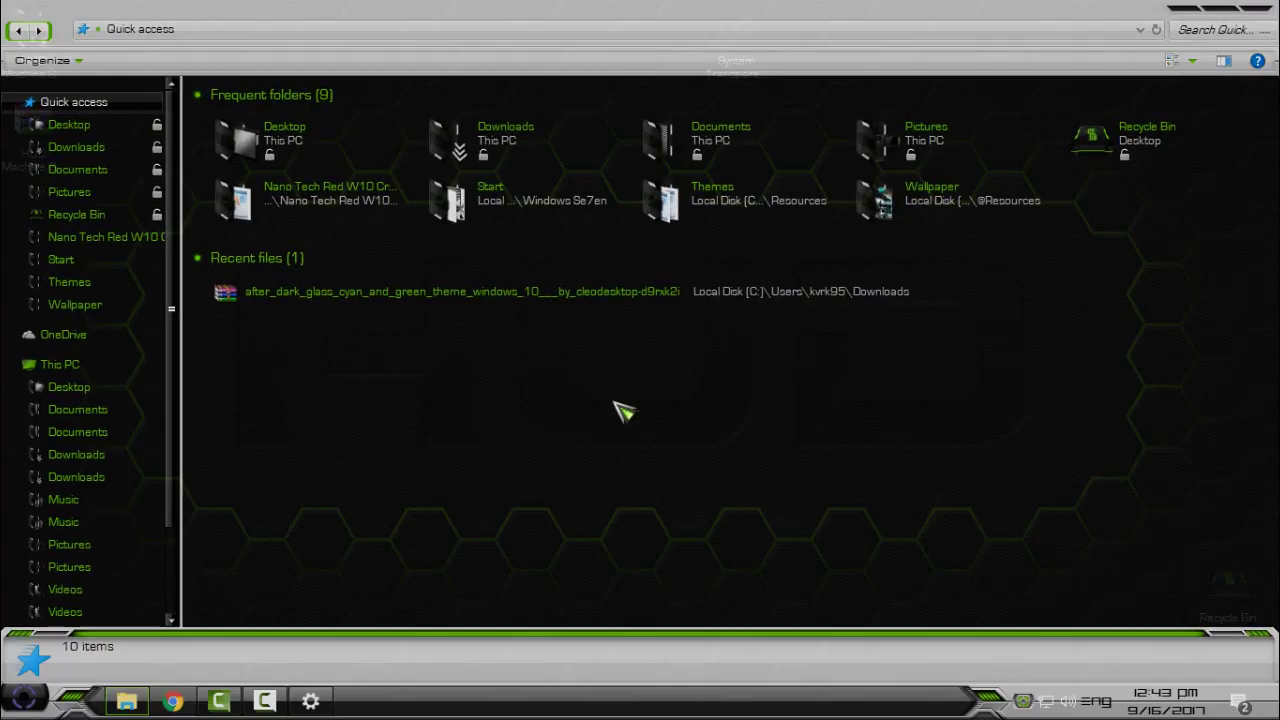
pyautogui.click(100, 366)
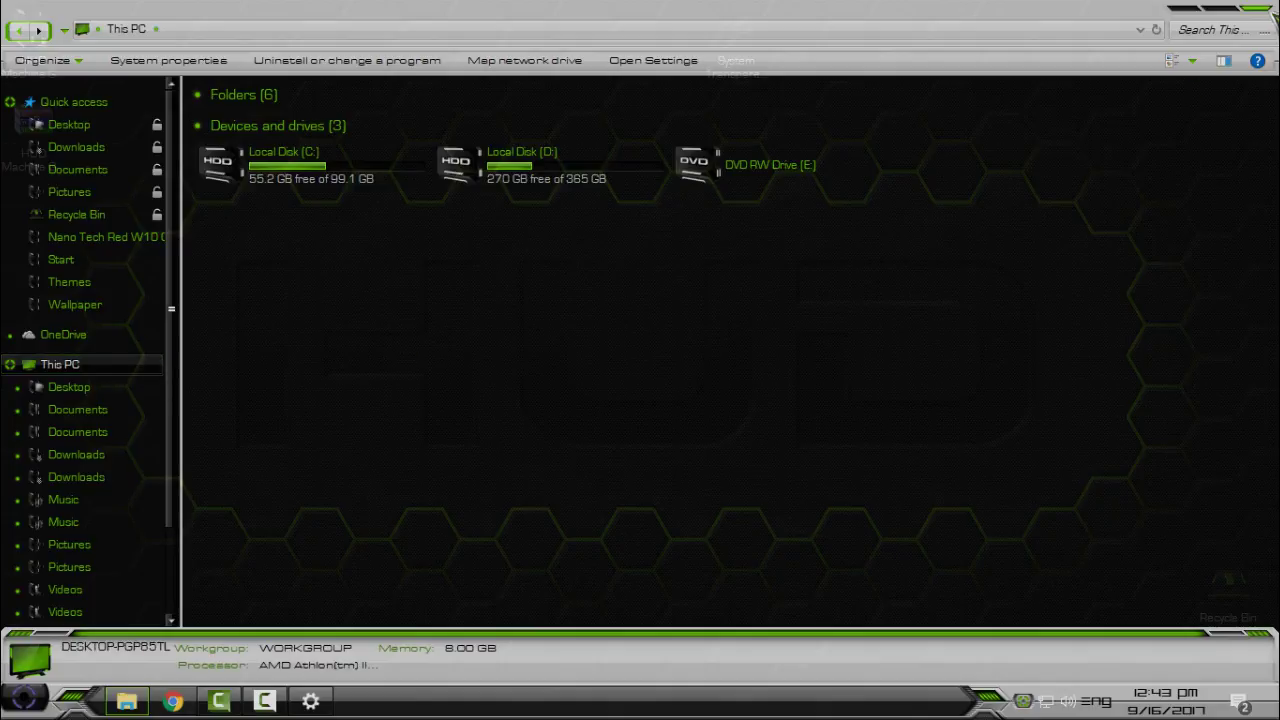
# Show and refresh the desktop, then reopen the Themes personalization page.
pyautogui.press('super+d')
pyautogui.rightClick(379, 211)
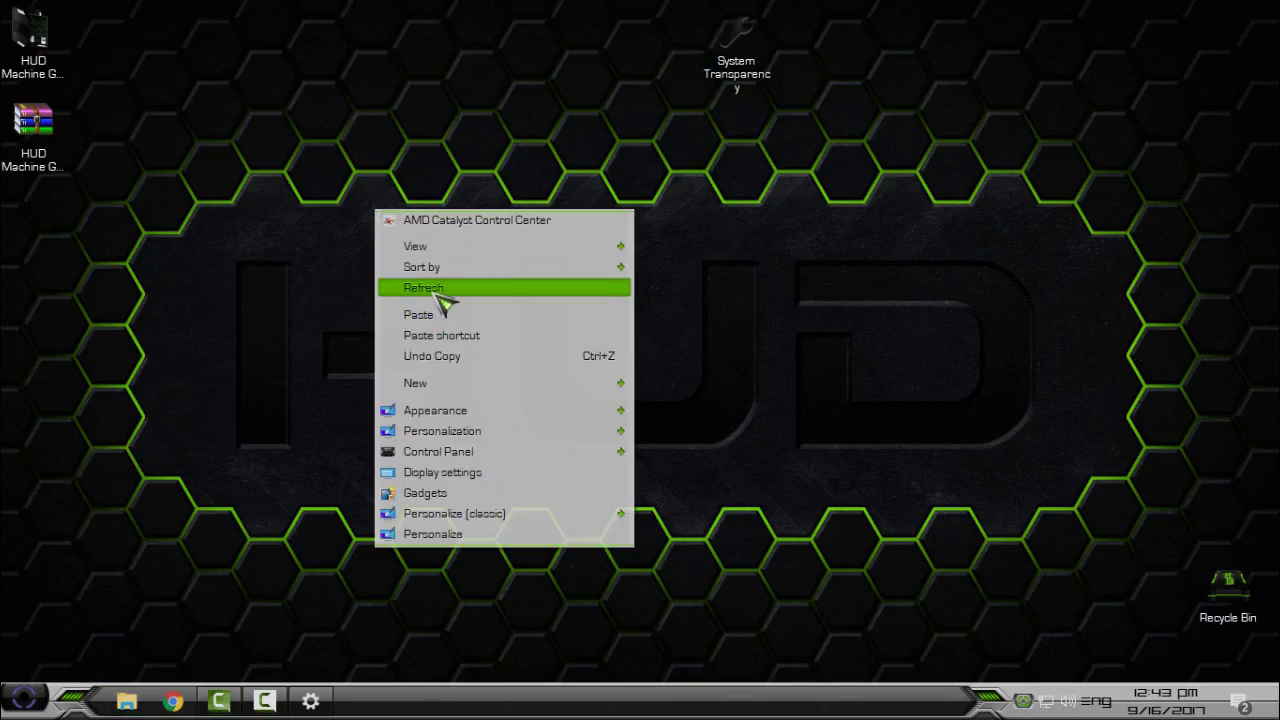
pyautogui.click(433, 290)
pyautogui.click(24, 698)
pyautogui.moveTo(180, 459)
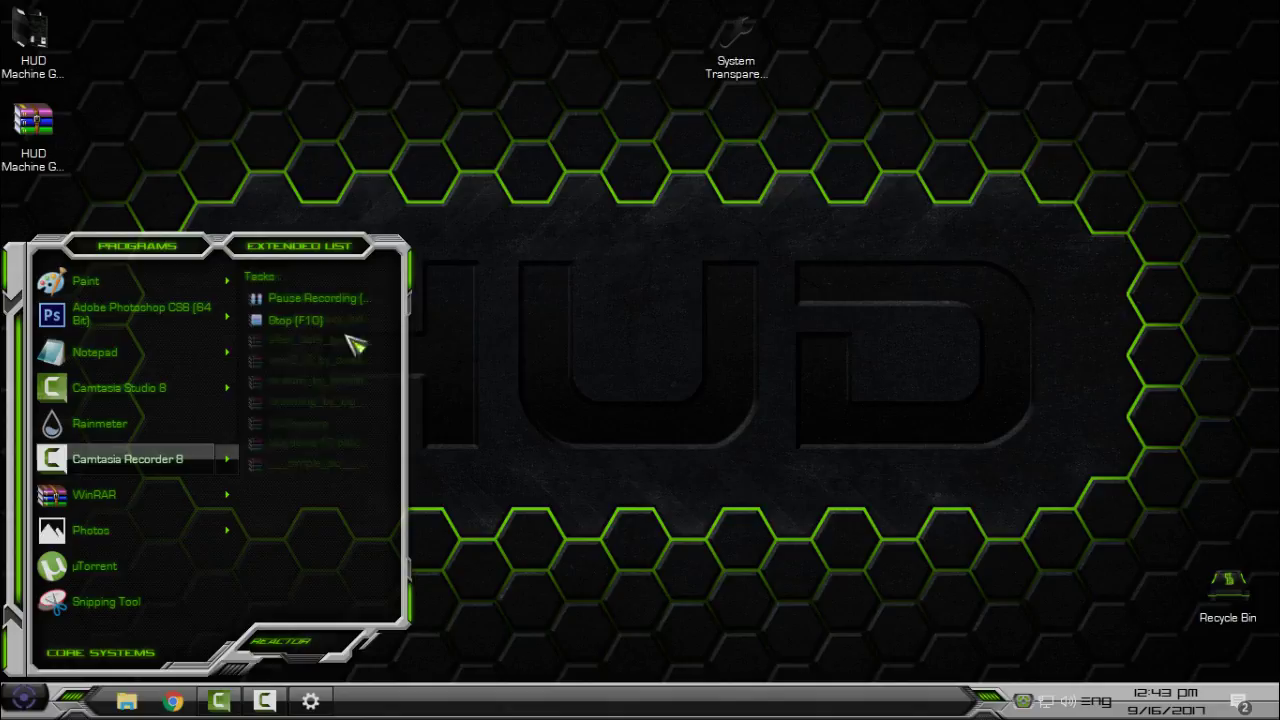
pyautogui.rightClick(397, 165)
pyautogui.click(420, 244)
pyautogui.moveTo(265, 700)
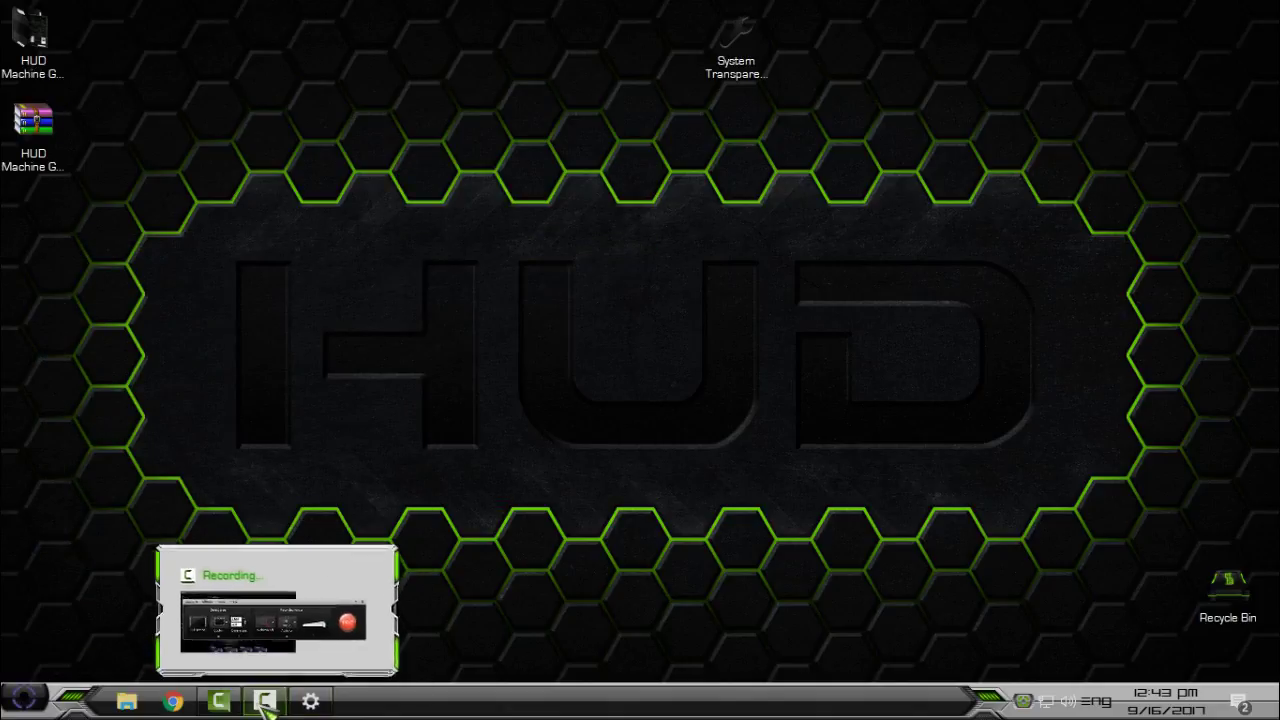
pyautogui.click(311, 700)
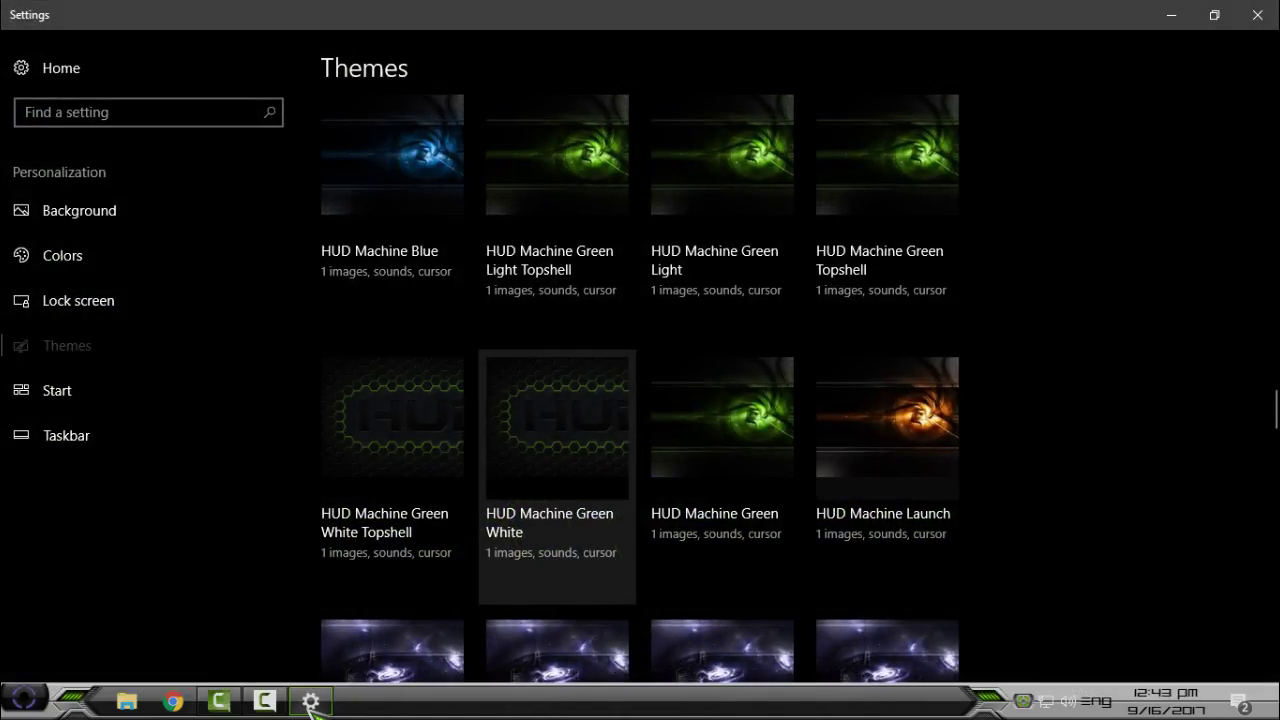
# Apply the HUD Machine Green theme, close Settings and refresh the desktop.
pyautogui.click(764, 453)
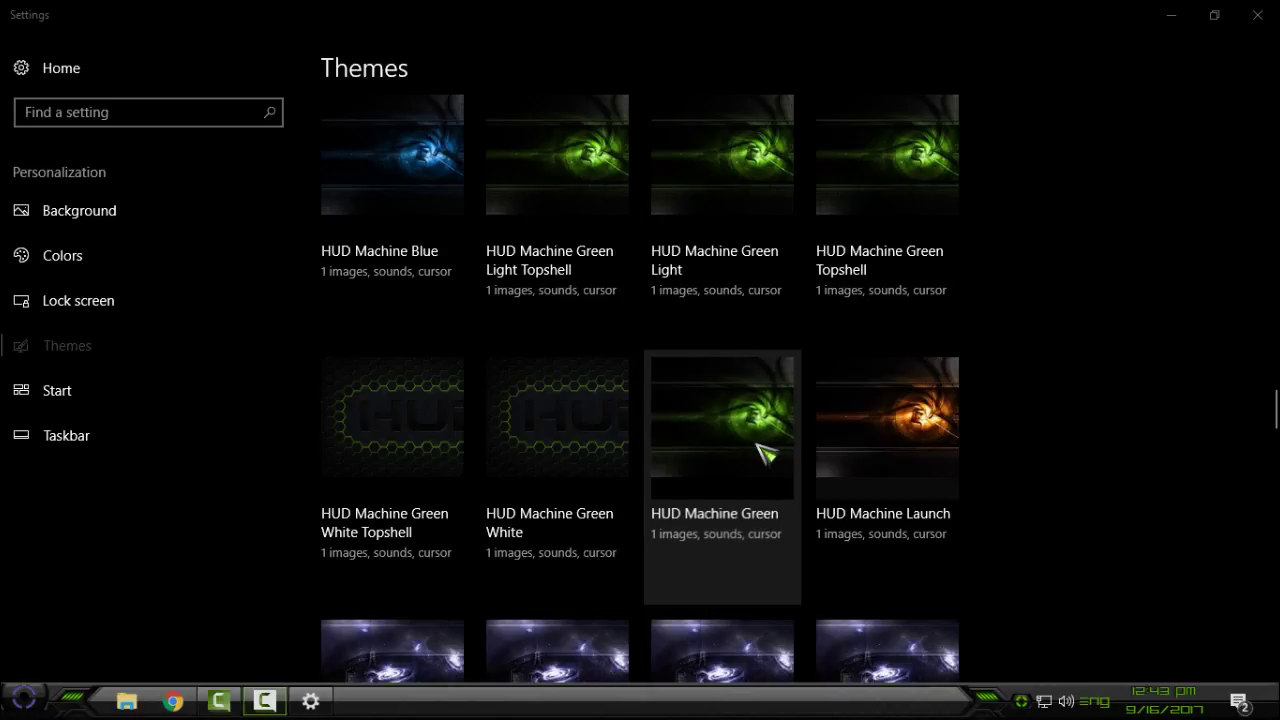
pyautogui.click(1257, 15)
pyautogui.rightClick(92, 242)
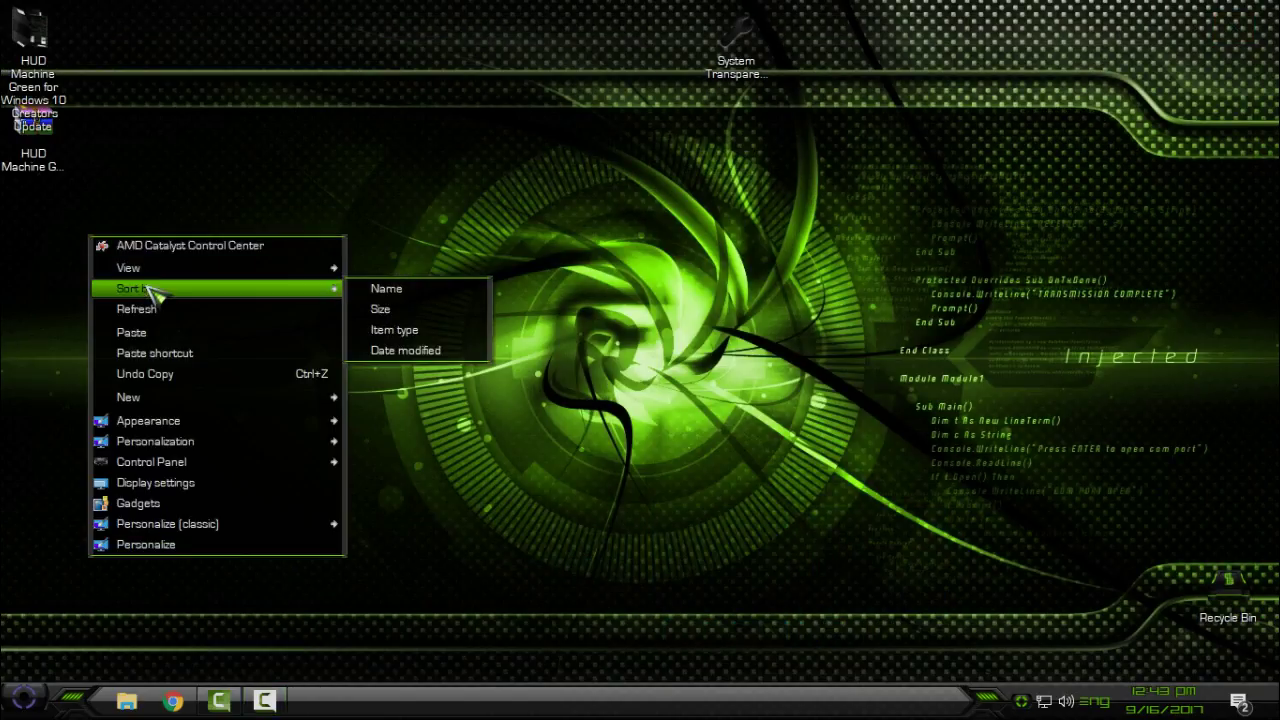
pyautogui.click(166, 311)
# Check the Start menu, refresh the desktop once more, then bring up the Start menu again.
pyautogui.click(24, 698)
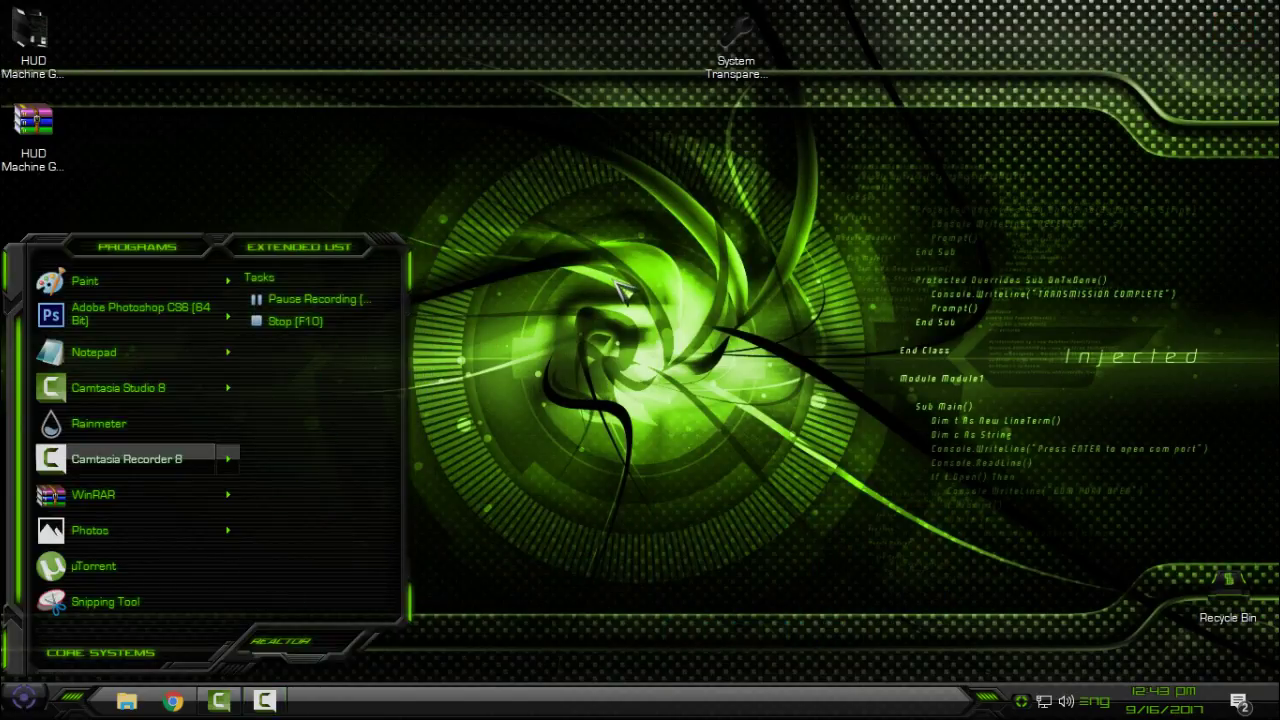
pyautogui.rightClick(492, 183)
pyautogui.click(533, 253)
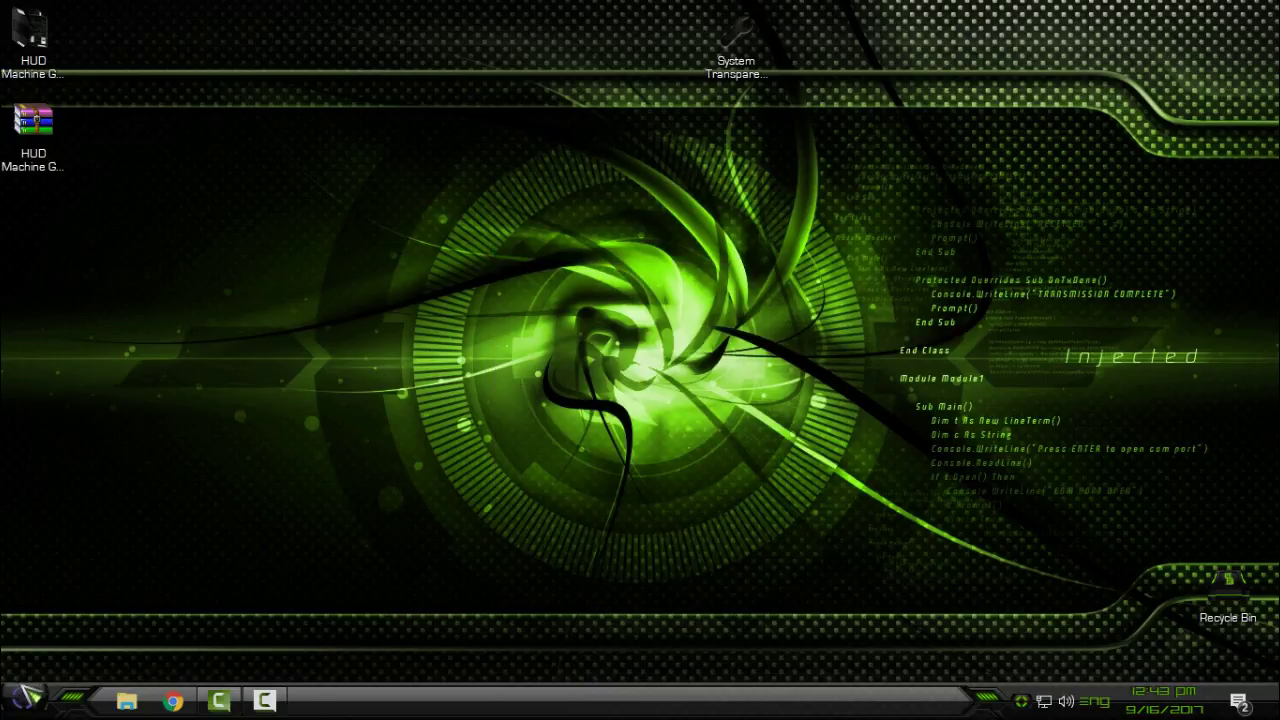
pyautogui.click(26, 699)
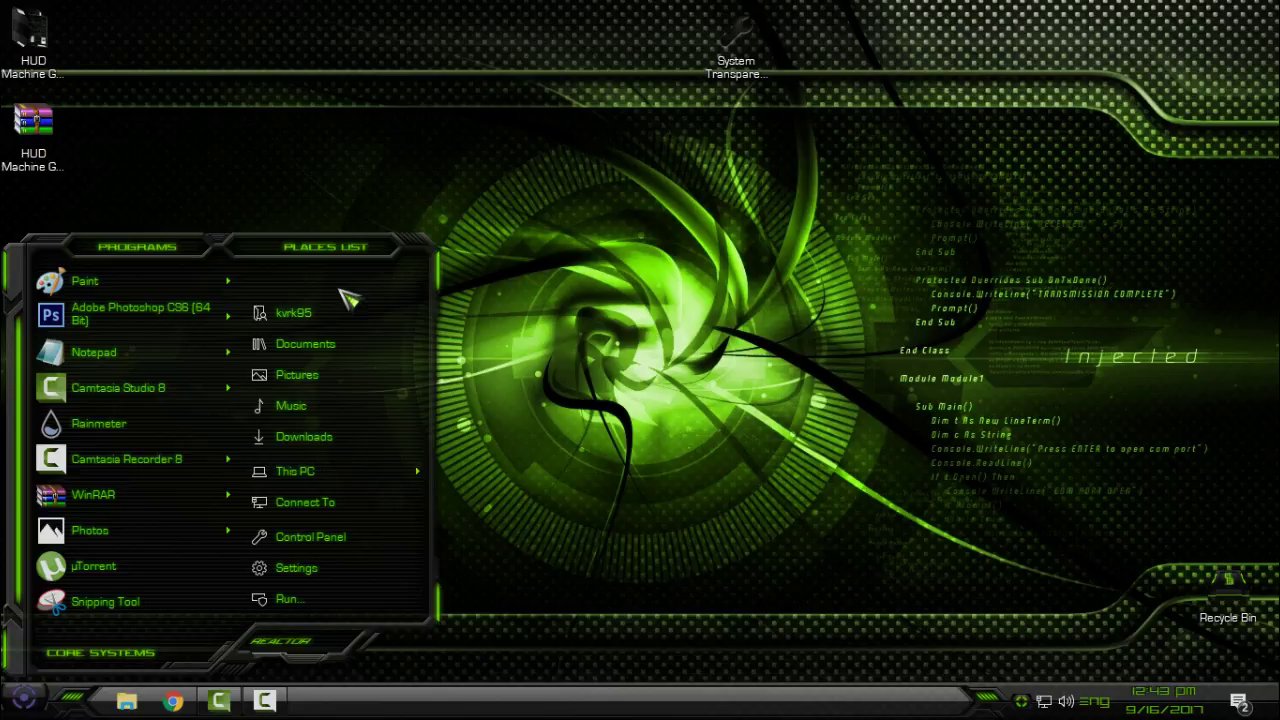
# Open the StartIsBack configuration at its Appearance options.
pyautogui.rightClick(342, 292)
pyautogui.click(365, 297)
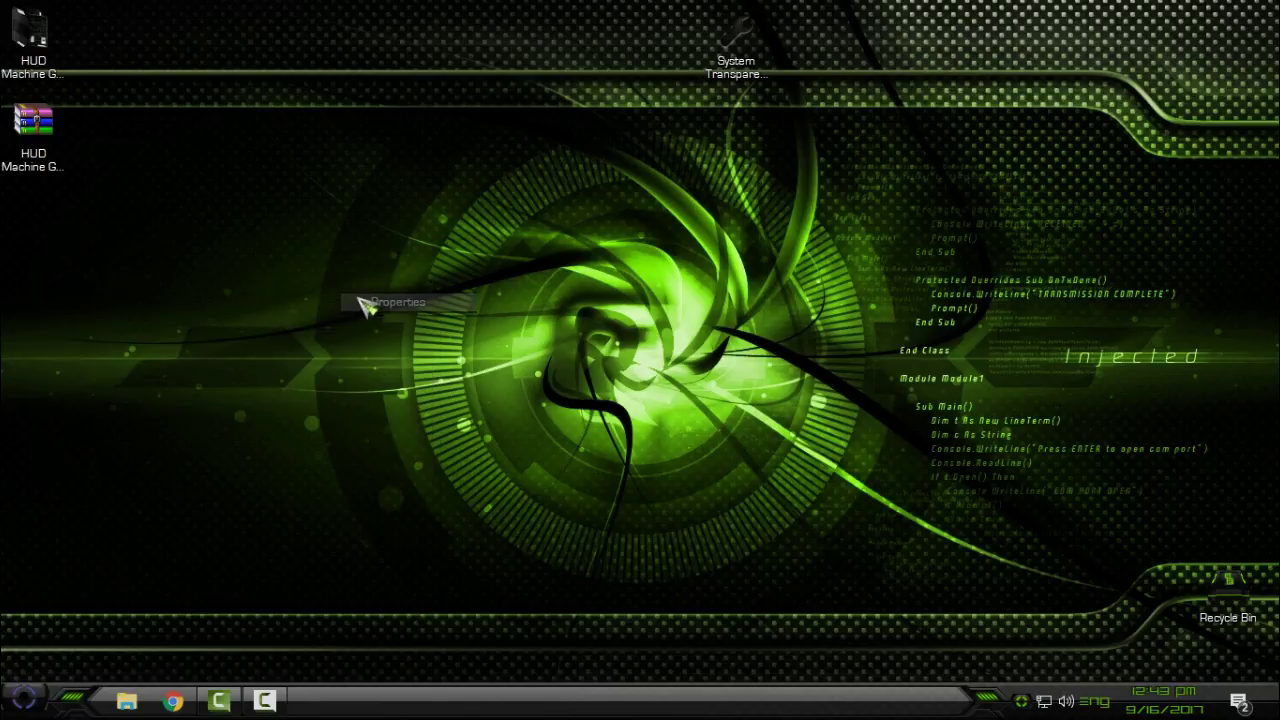
pyautogui.click(355, 170)
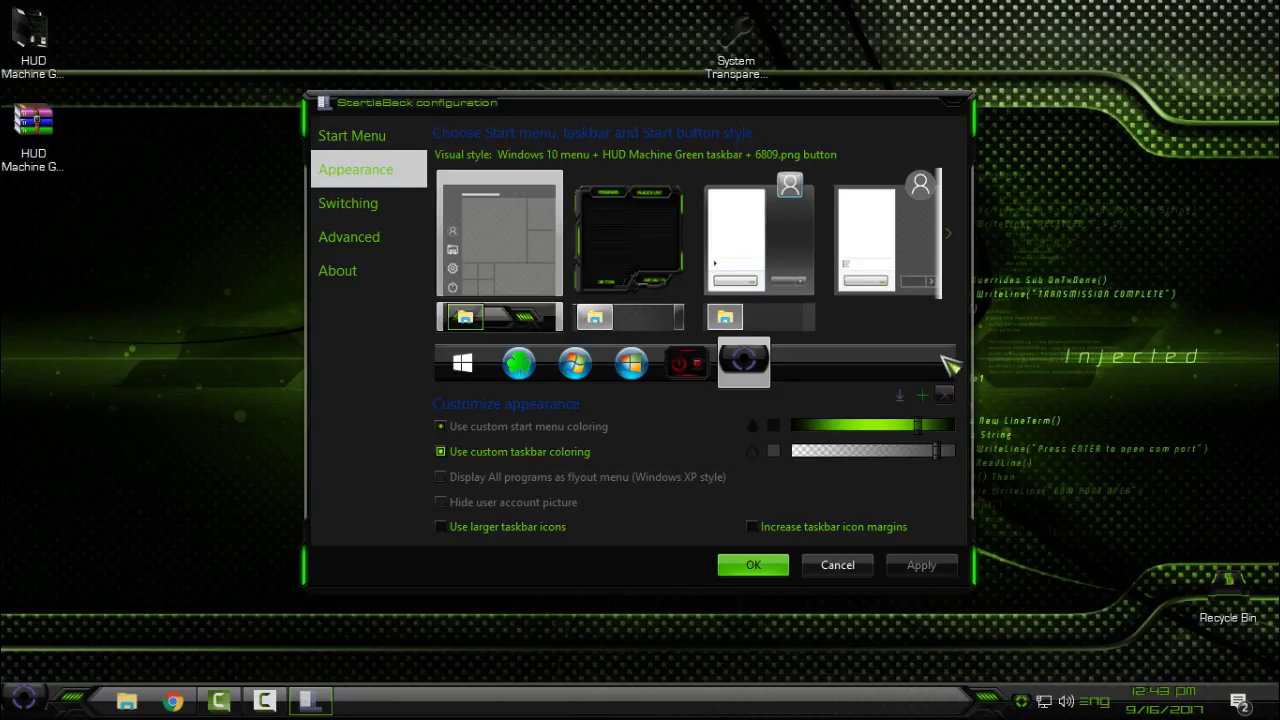
pyautogui.click(943, 396)
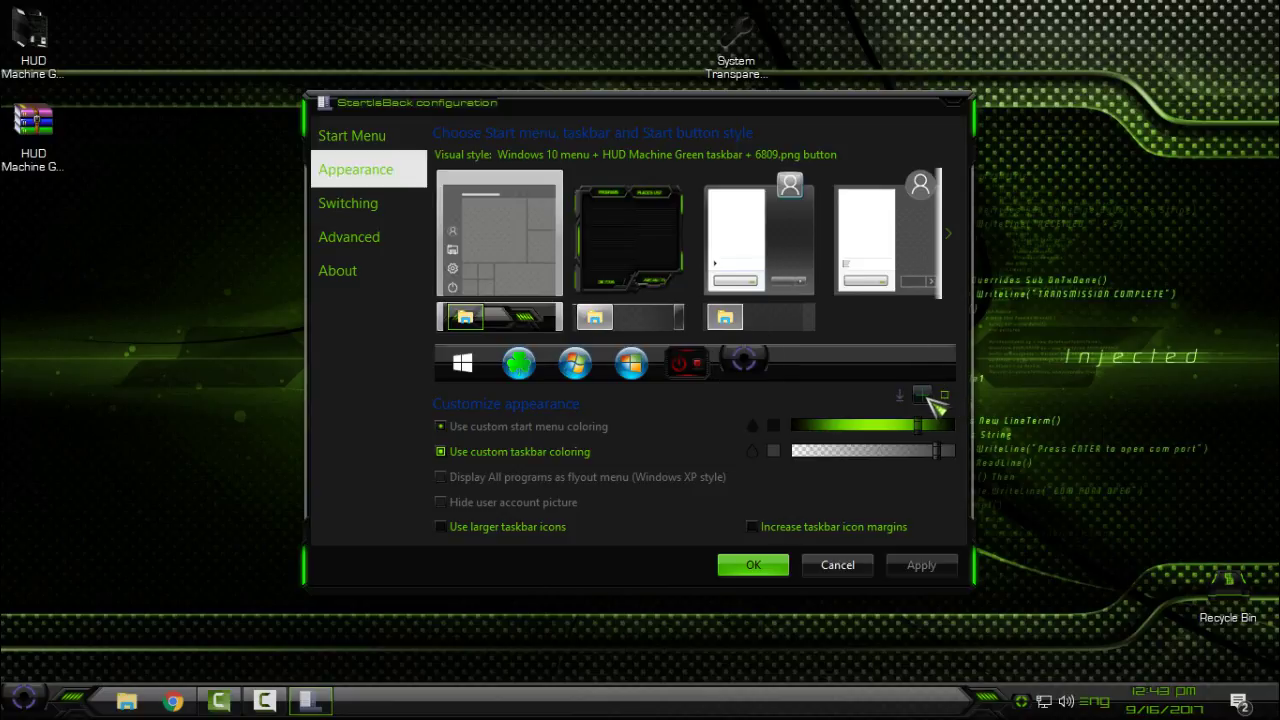
# Add a custom start button image from Desktop > HUD Machine Green for Windows > Theme > HUD Machine Green > Start Button Dark.
pyautogui.click(924, 395)
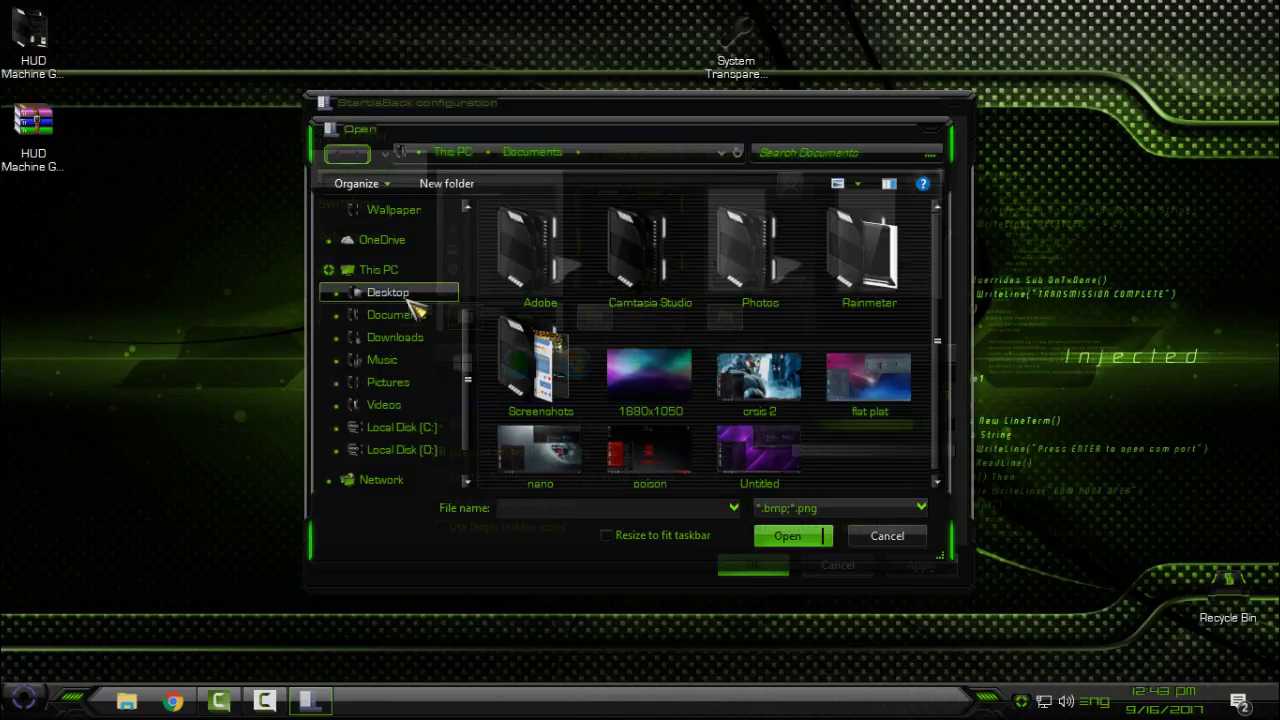
pyautogui.click(405, 295)
pyautogui.doubleClick(563, 277)
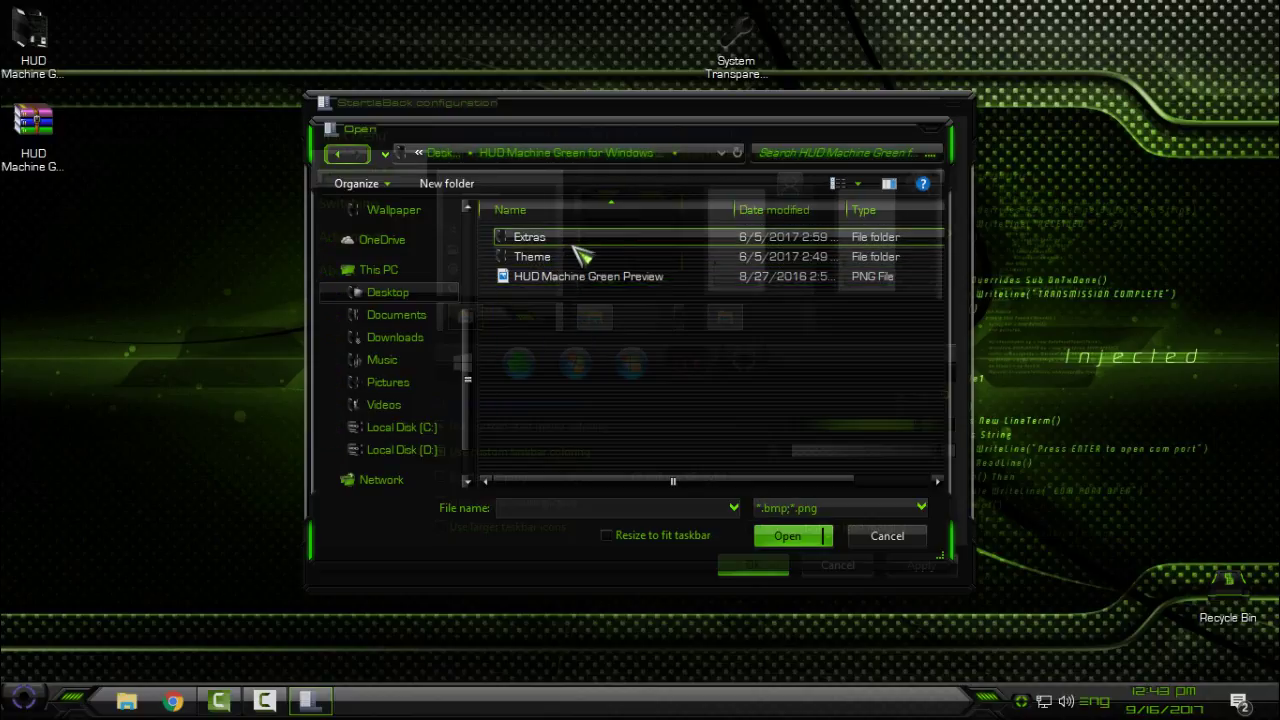
pyautogui.doubleClick(577, 245)
pyautogui.click(337, 153)
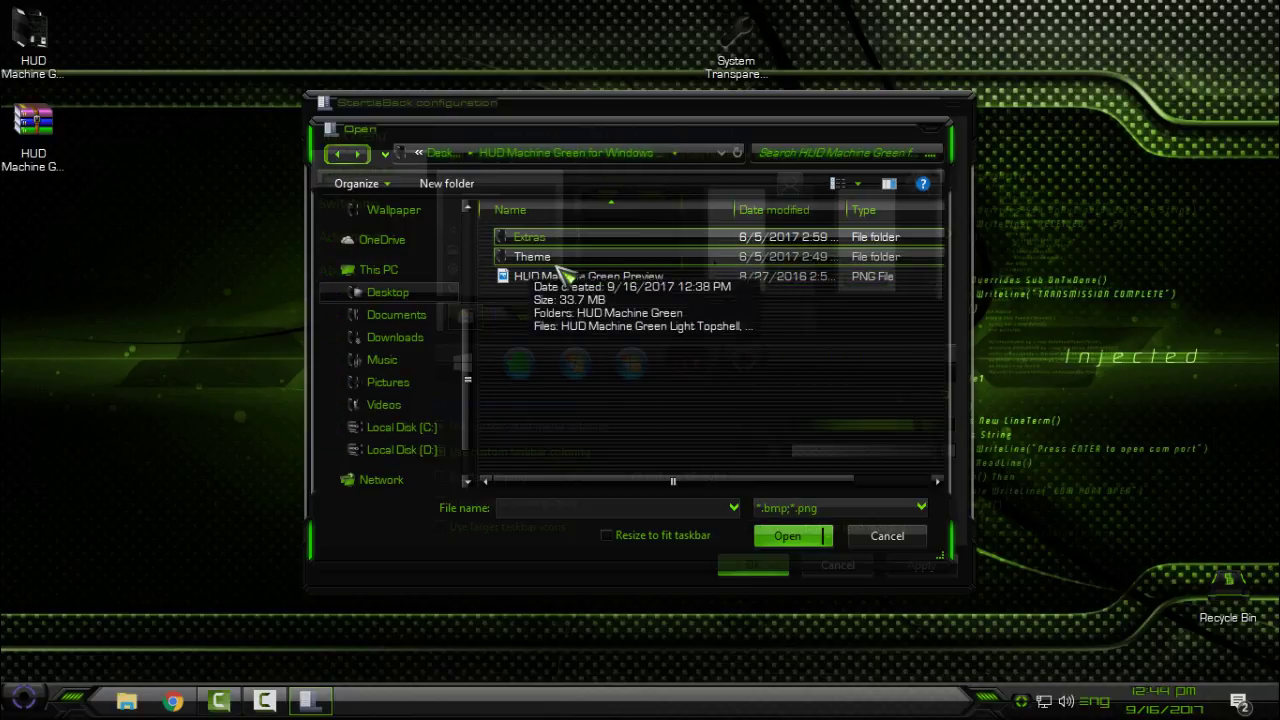
pyautogui.doubleClick(560, 257)
pyautogui.doubleClick(560, 240)
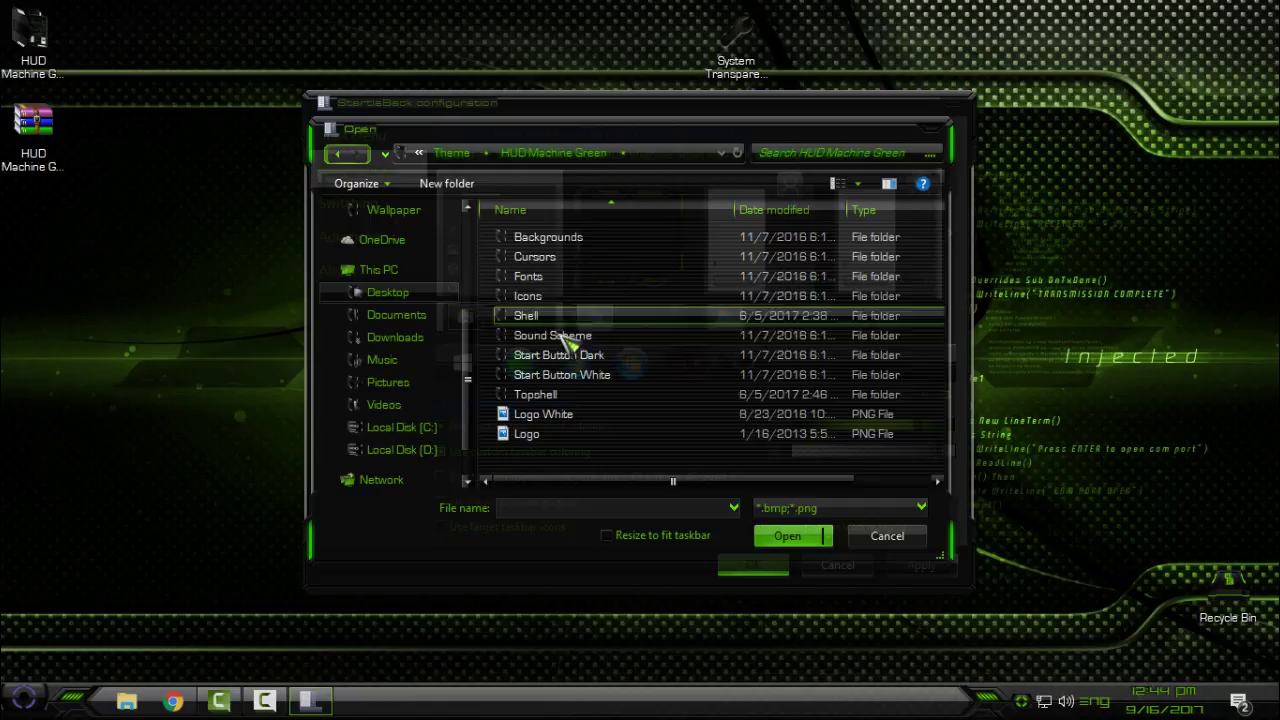
pyautogui.click(598, 358)
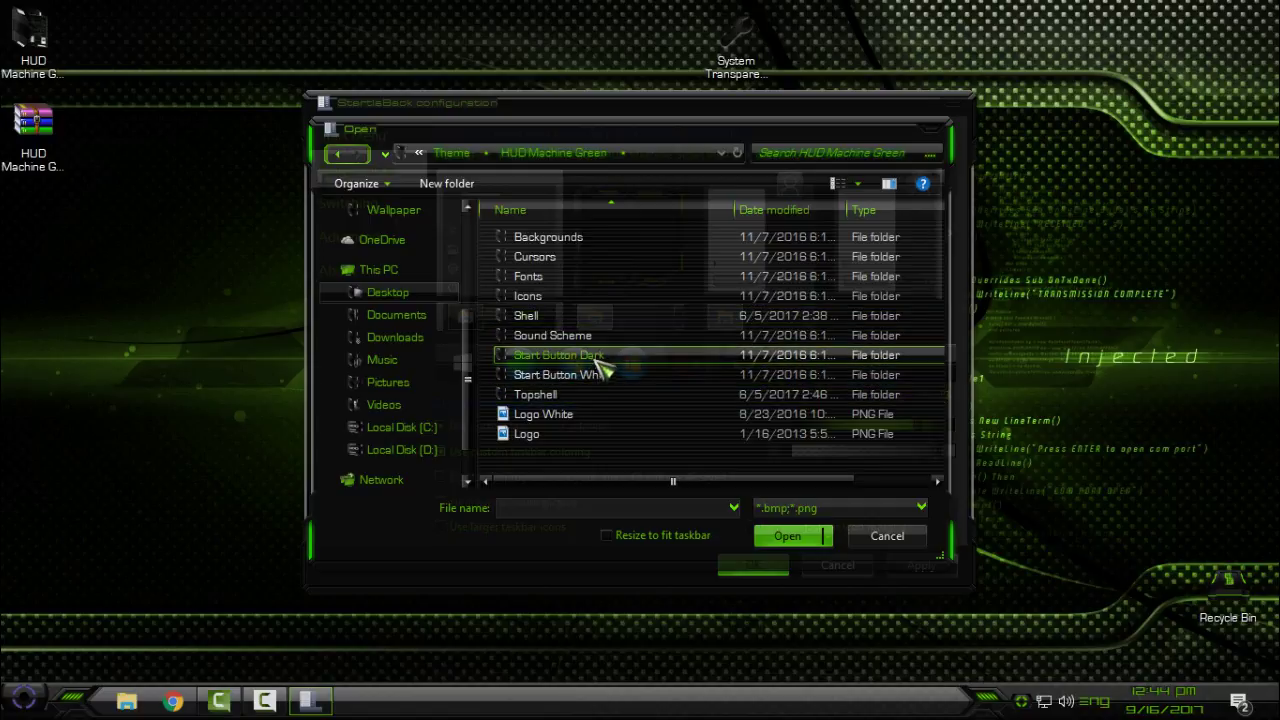
pyautogui.doubleClick(600, 362)
pyautogui.click(566, 266)
pyautogui.click(776, 536)
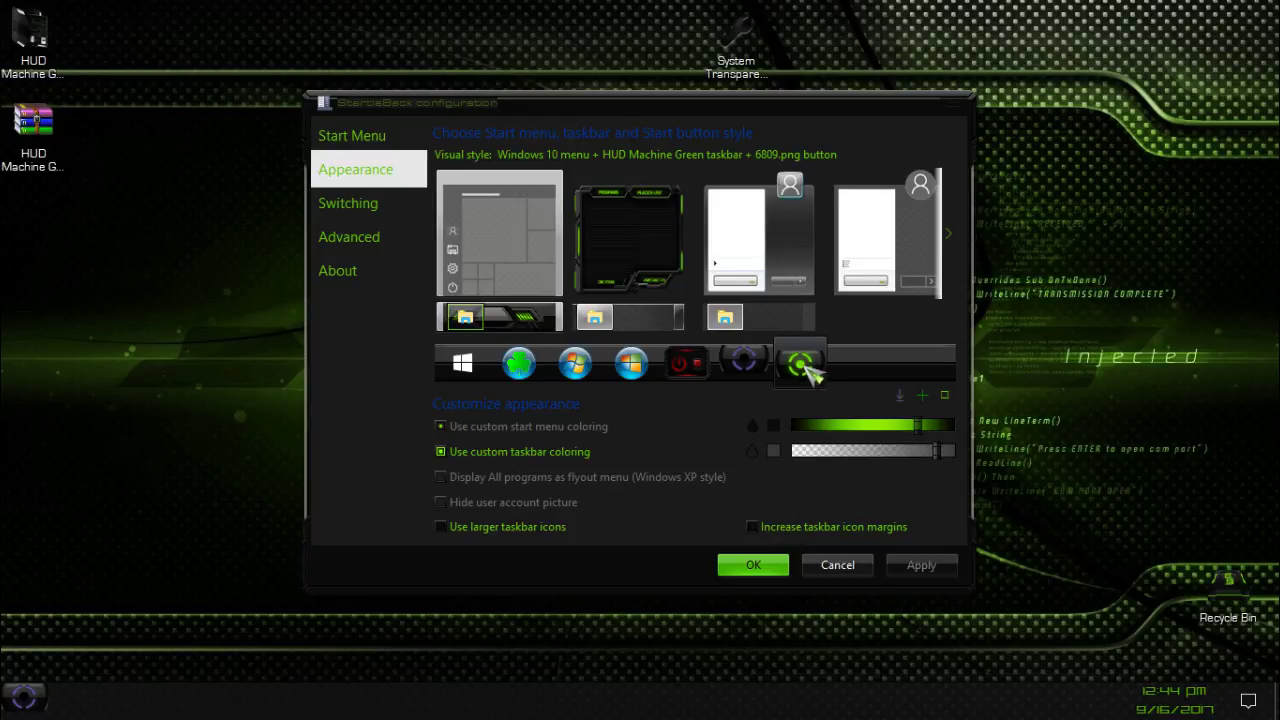
# Select the new HUD start orb, save StartIsBack settings, and test the Start menu.
pyautogui.click(801, 366)
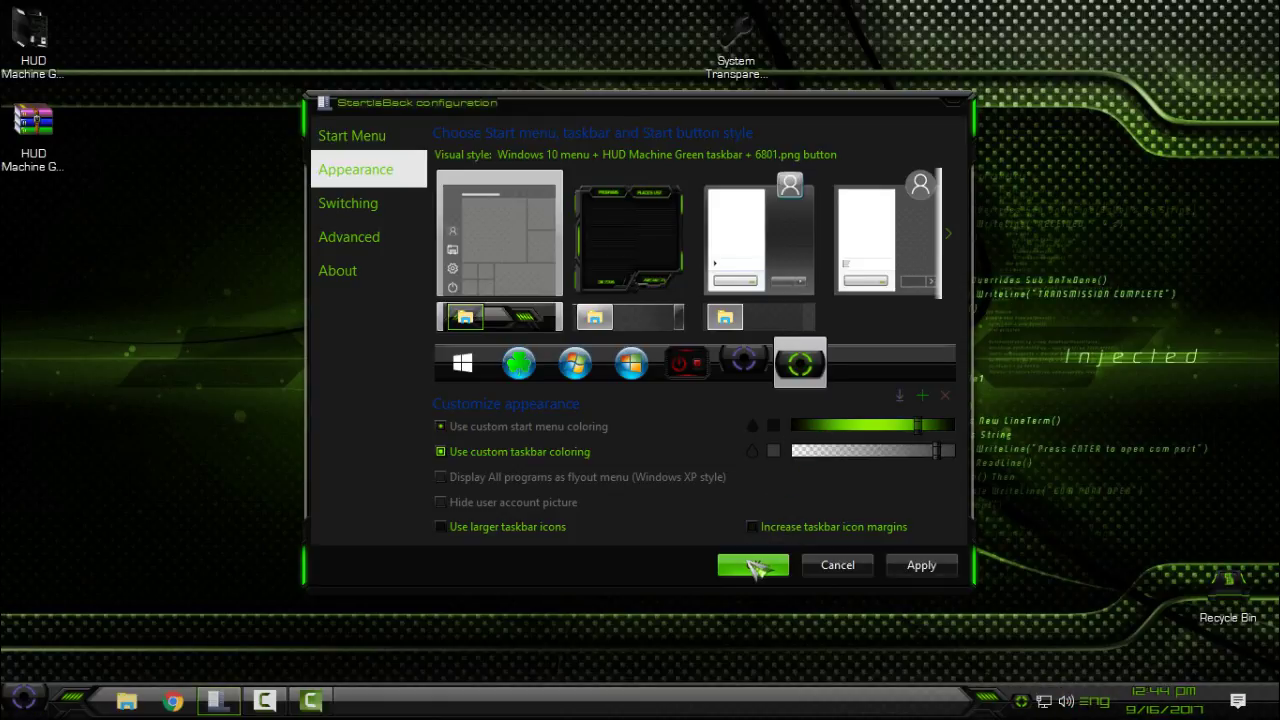
pyautogui.click(753, 566)
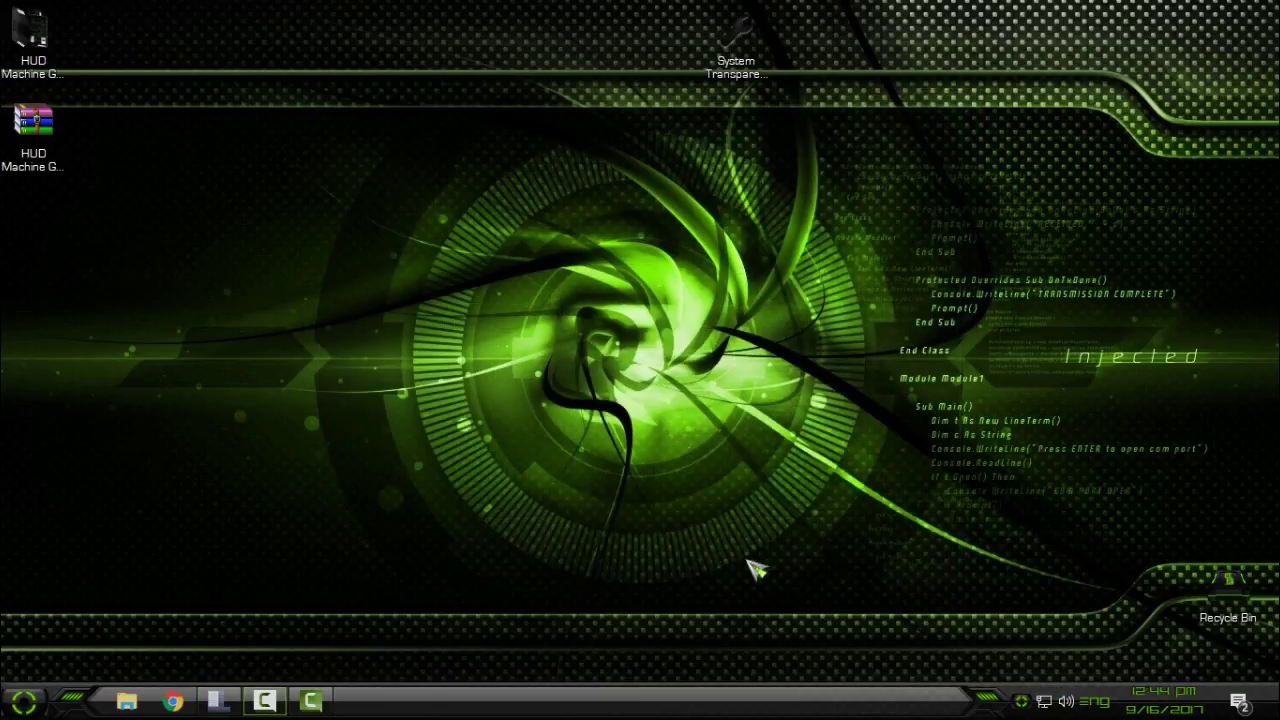
pyautogui.click(40, 704)
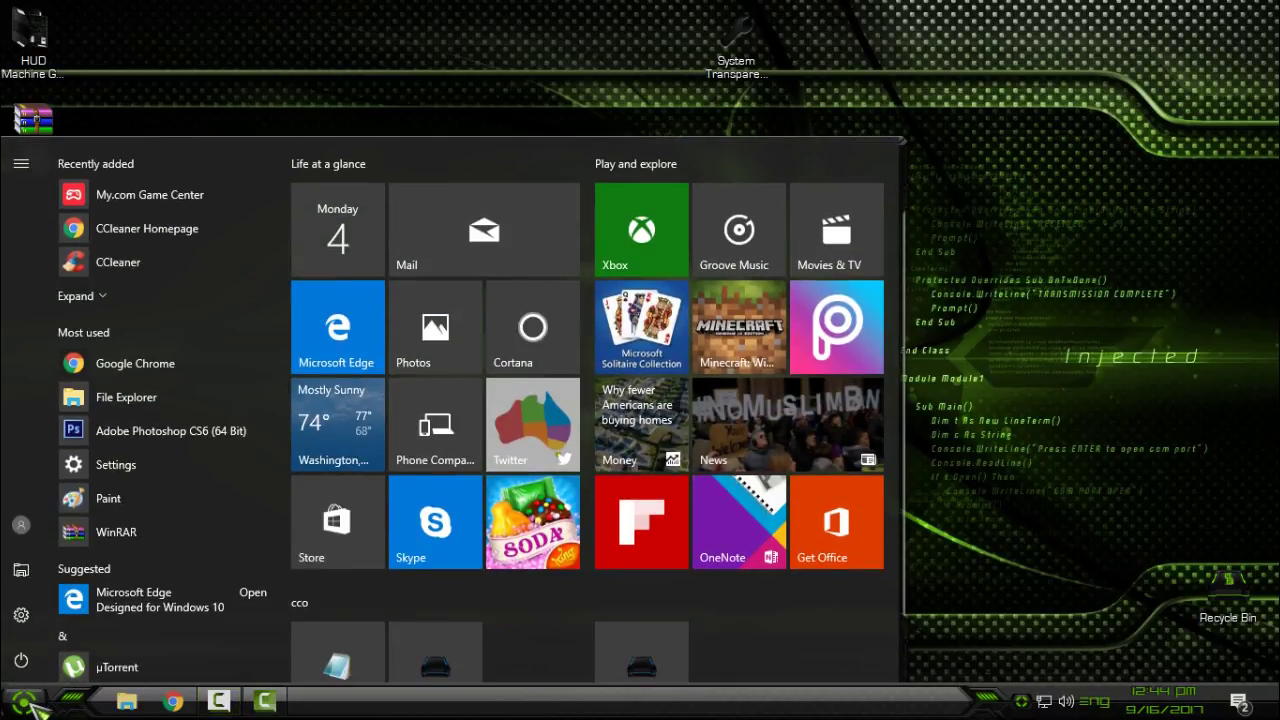
pyautogui.click(40, 704)
pyautogui.click(36, 705)
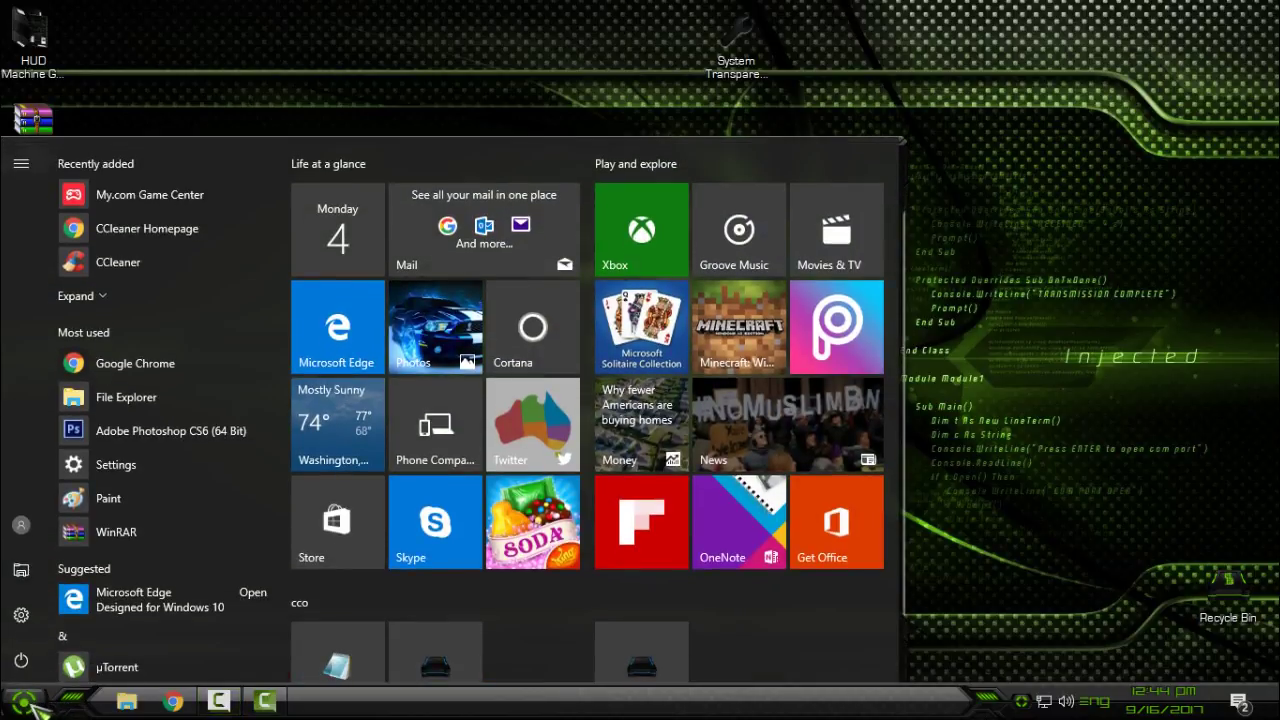
pyautogui.click(36, 705)
pyautogui.click(36, 705)
pyautogui.click(30, 705)
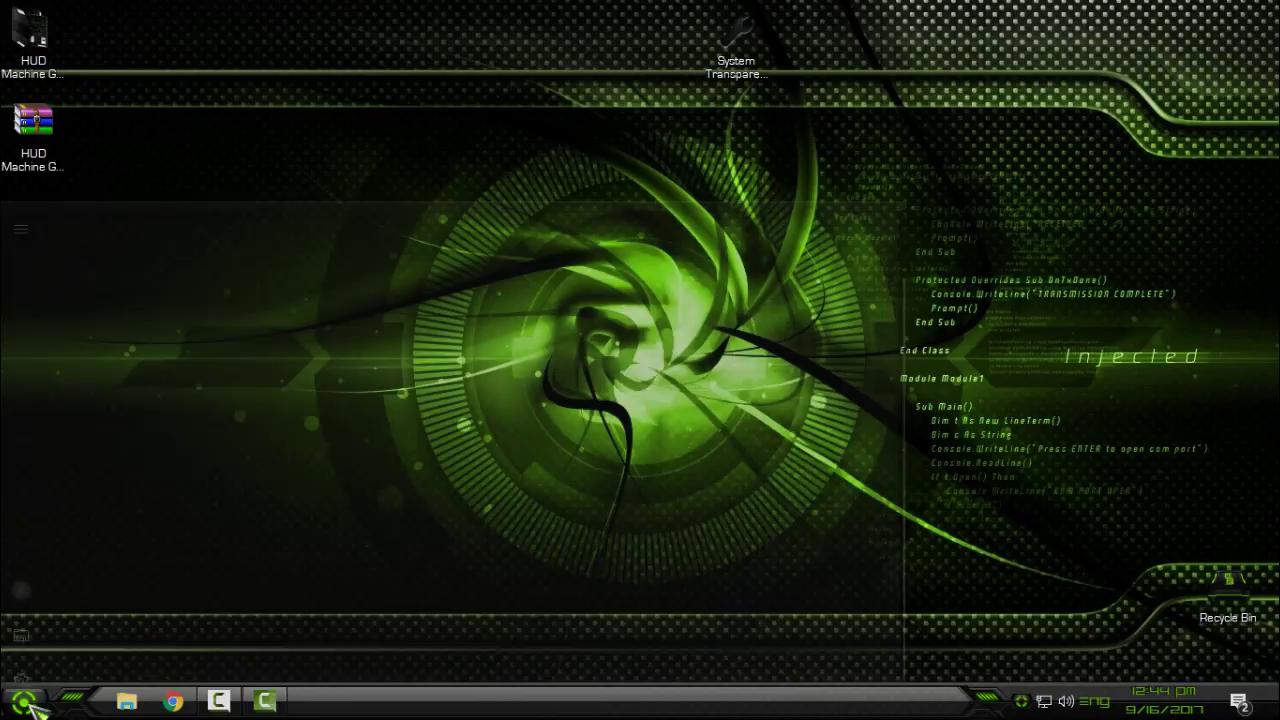
# Refresh the desktop, recheck the HUD Start menu, and launch File Explorer from the taskbar.
pyautogui.rightClick(178, 307)
pyautogui.click(239, 382)
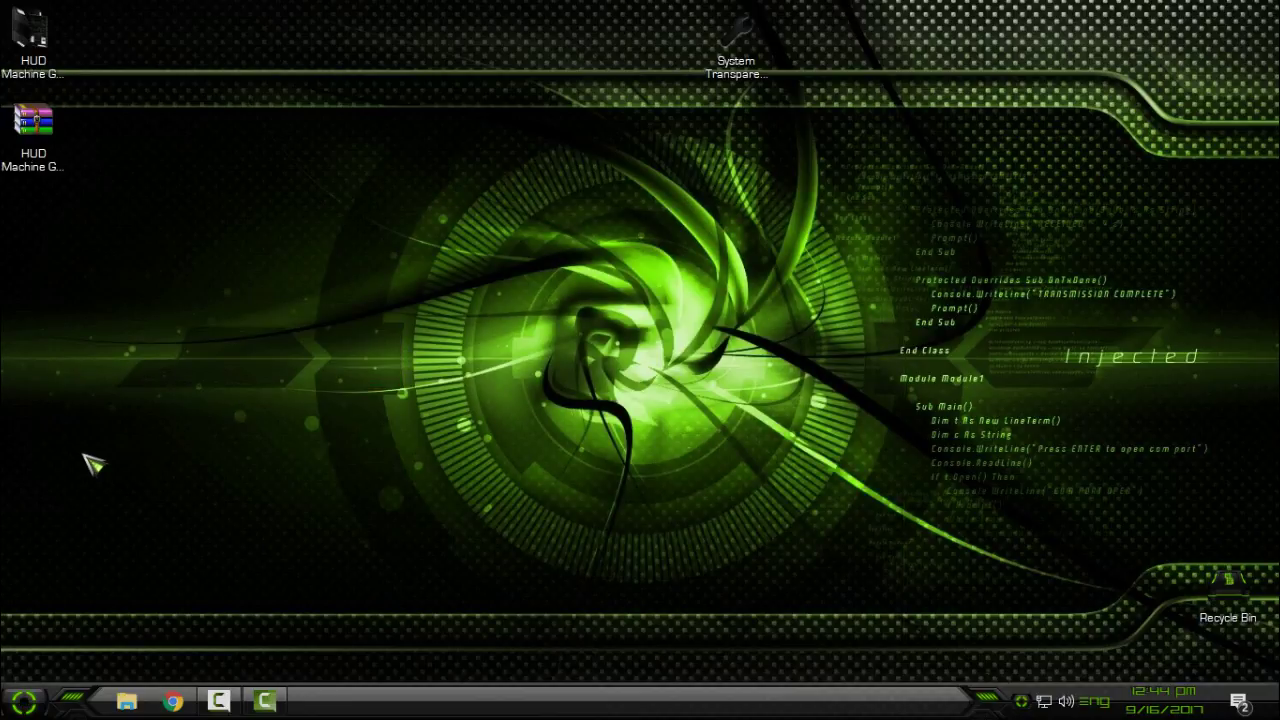
pyautogui.click(24, 703)
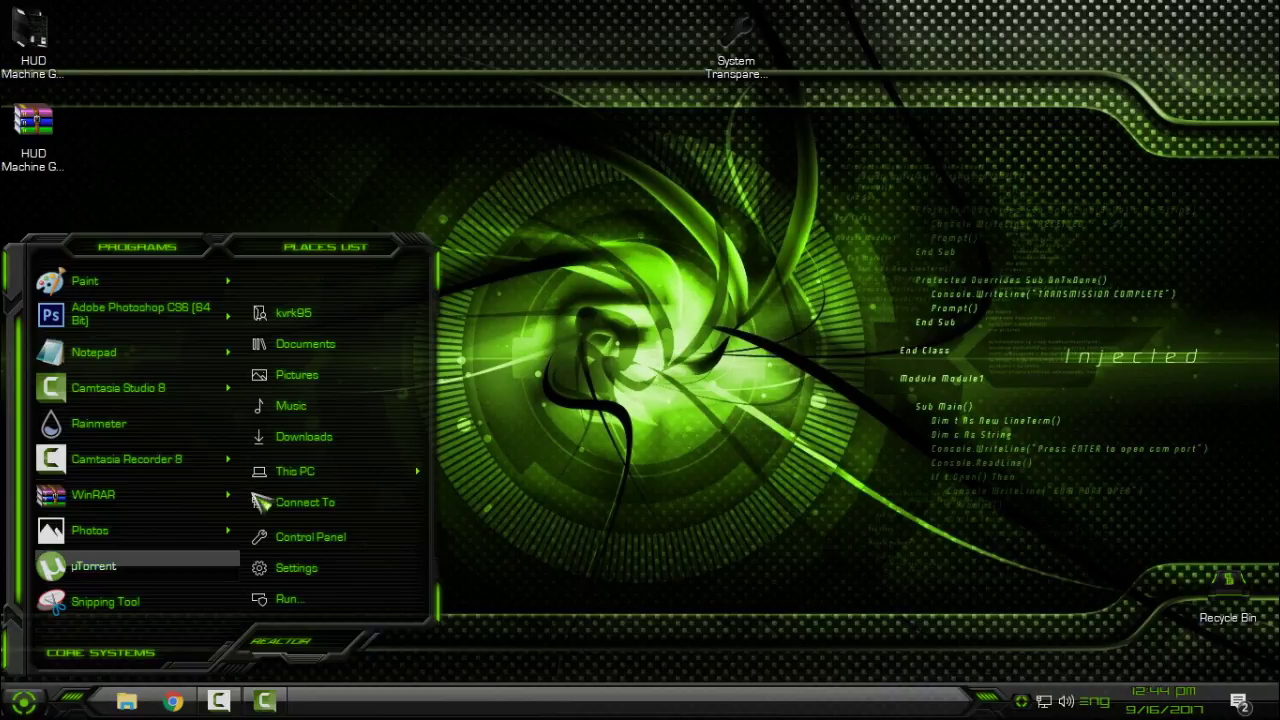
pyautogui.click(24, 703)
pyautogui.click(24, 703)
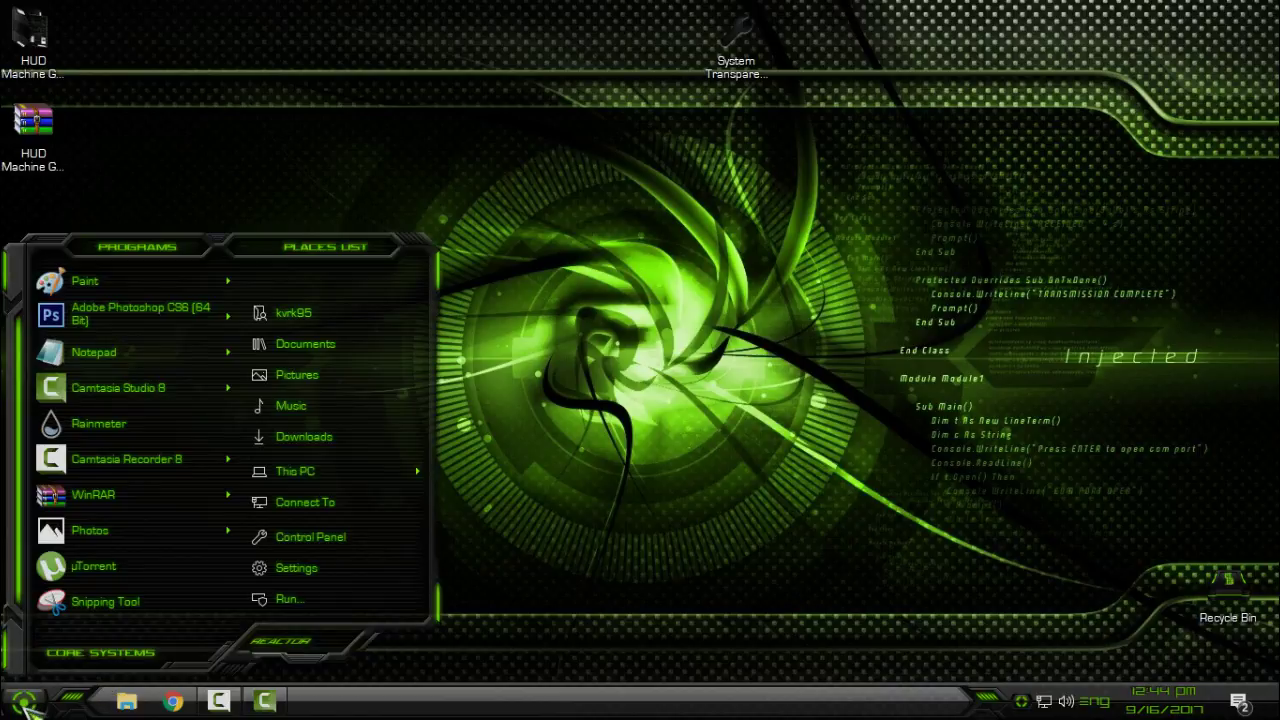
pyautogui.click(388, 135)
pyautogui.rightClick(375, 124)
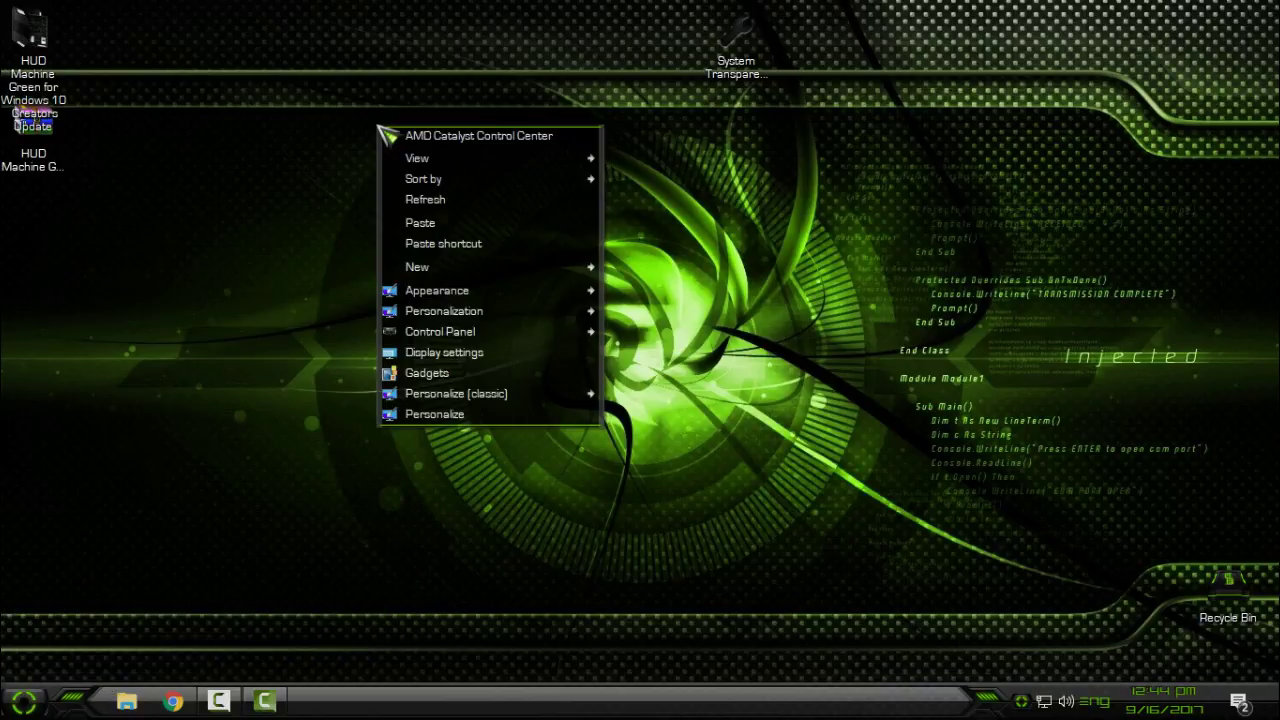
pyautogui.click(450, 199)
pyautogui.click(24, 701)
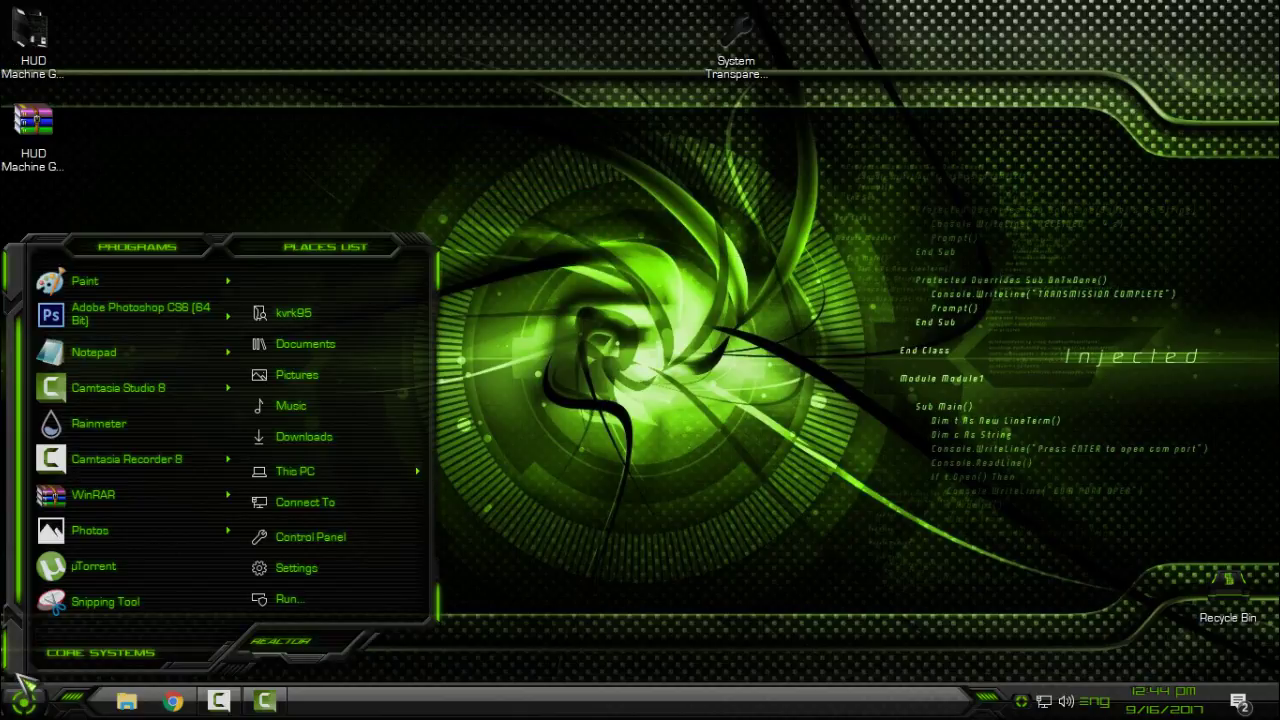
pyautogui.click(128, 702)
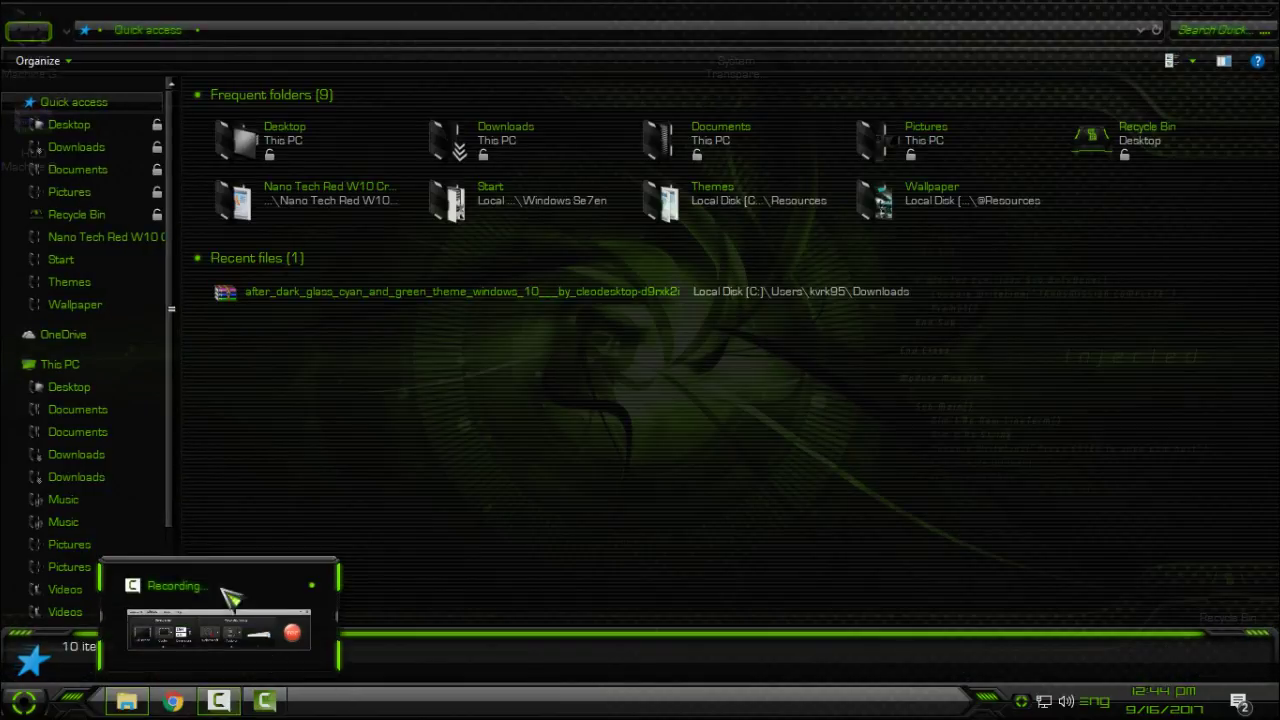
# View This PC's drives, restore and close Explorer, then refresh the desktop.
pyautogui.click(60, 364)
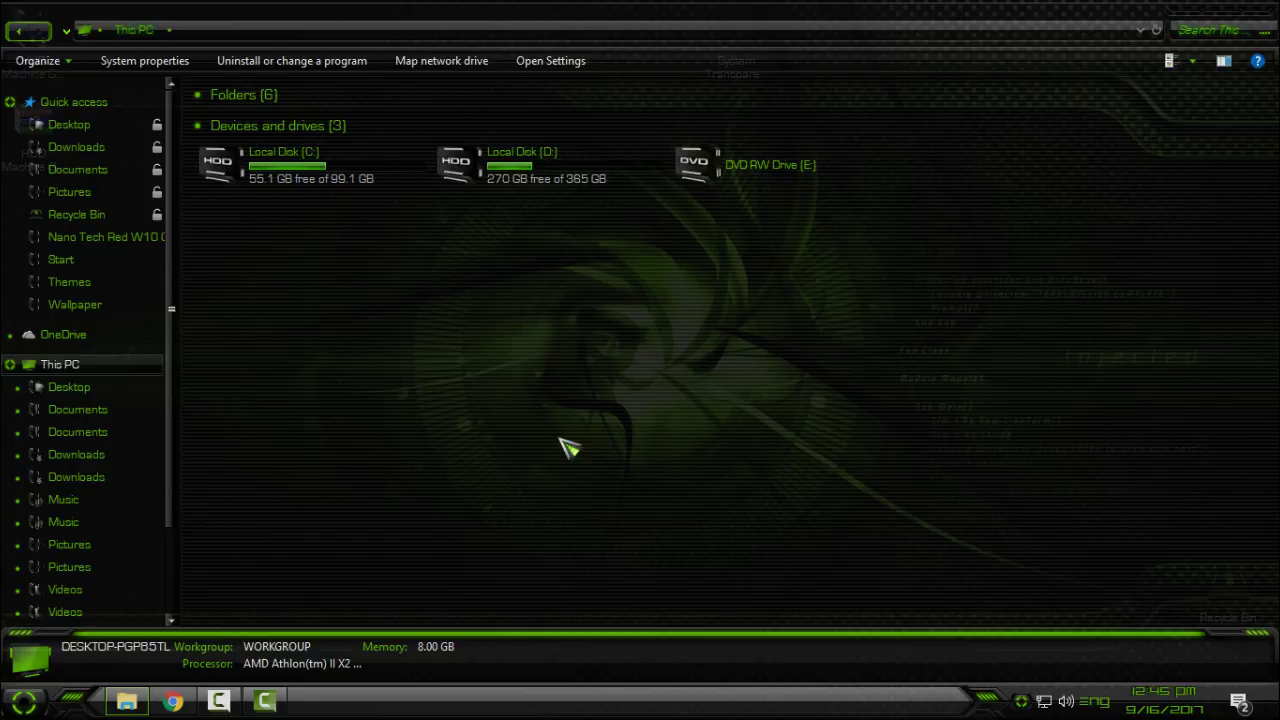
pyautogui.moveTo(680, 6); pyautogui.dragTo(642, 190)
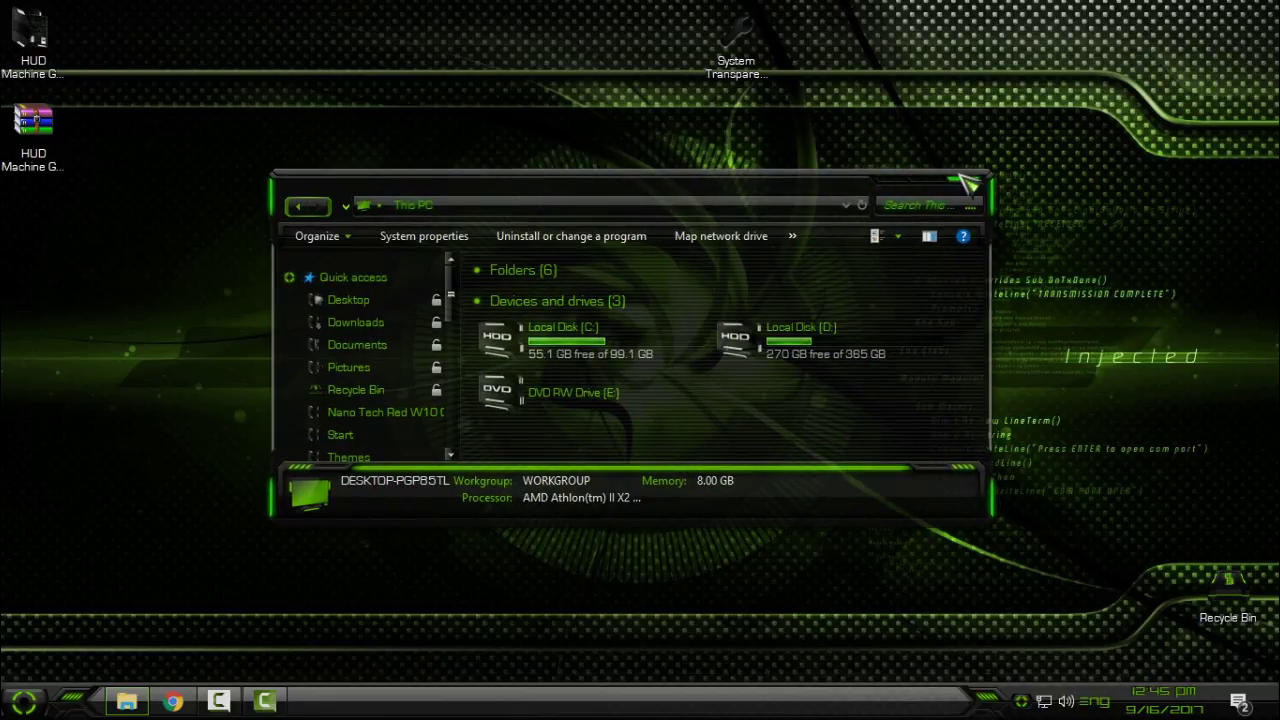
pyautogui.click(970, 184)
pyautogui.rightClick(505, 176)
pyautogui.click(557, 251)
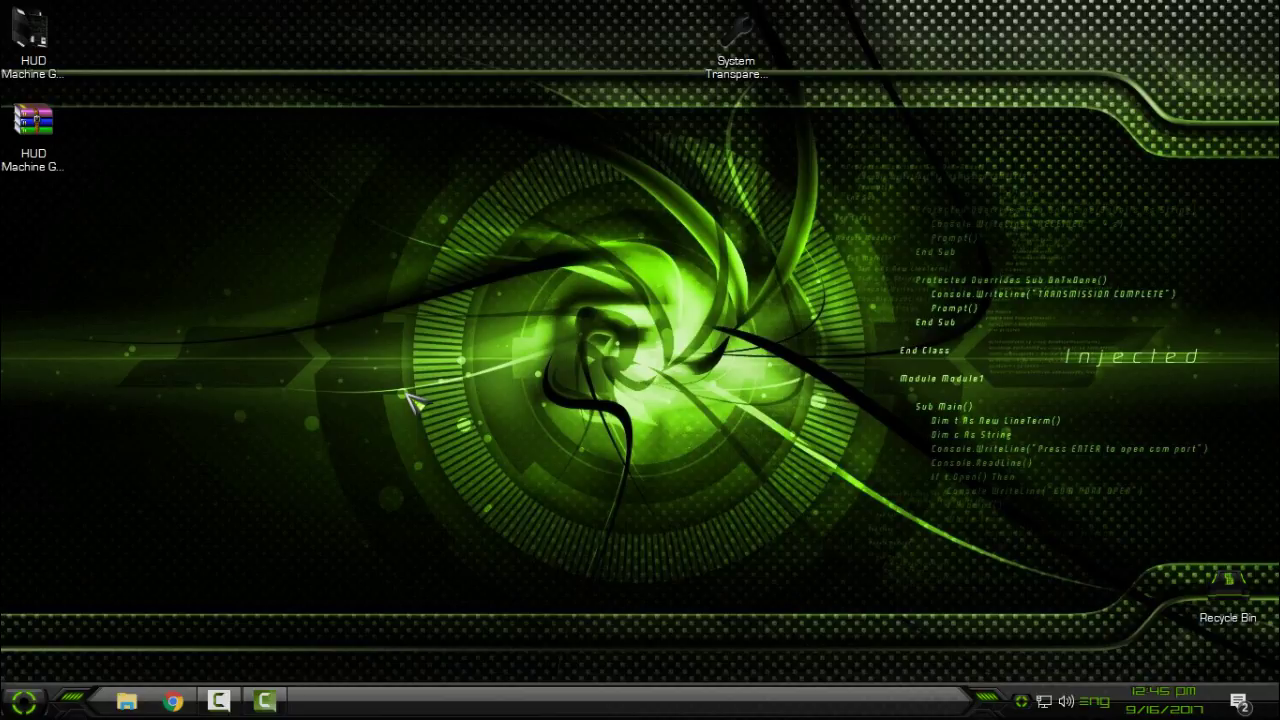
# Refresh the desktop, then open the HUD Start menu and right-click This PC in Places.
pyautogui.click(26, 702)
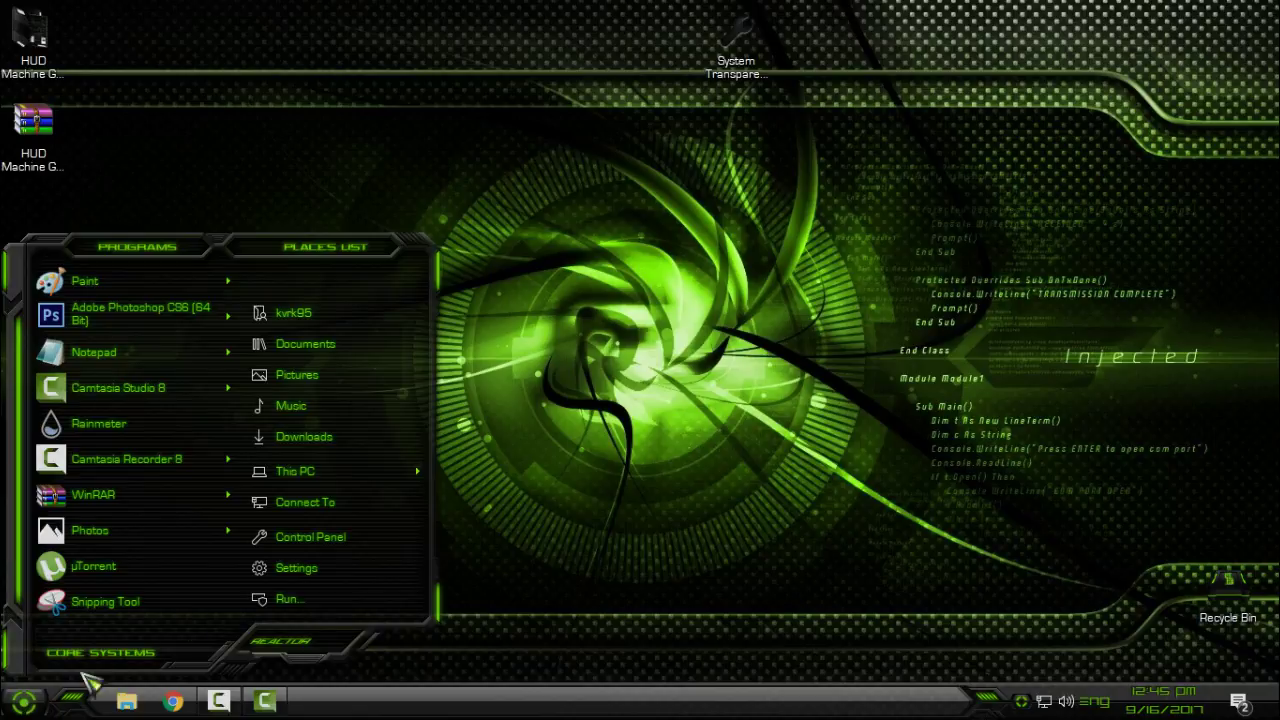
pyautogui.rightClick(474, 152)
pyautogui.click(529, 228)
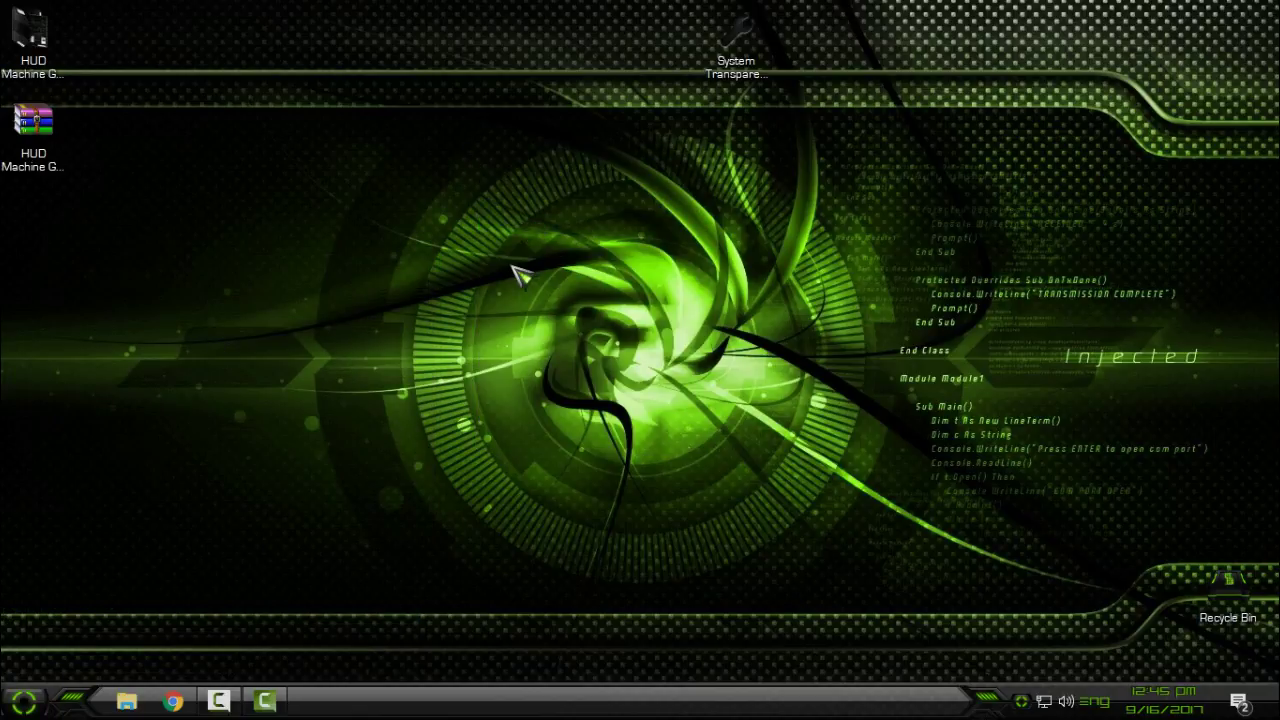
pyautogui.click(24, 706)
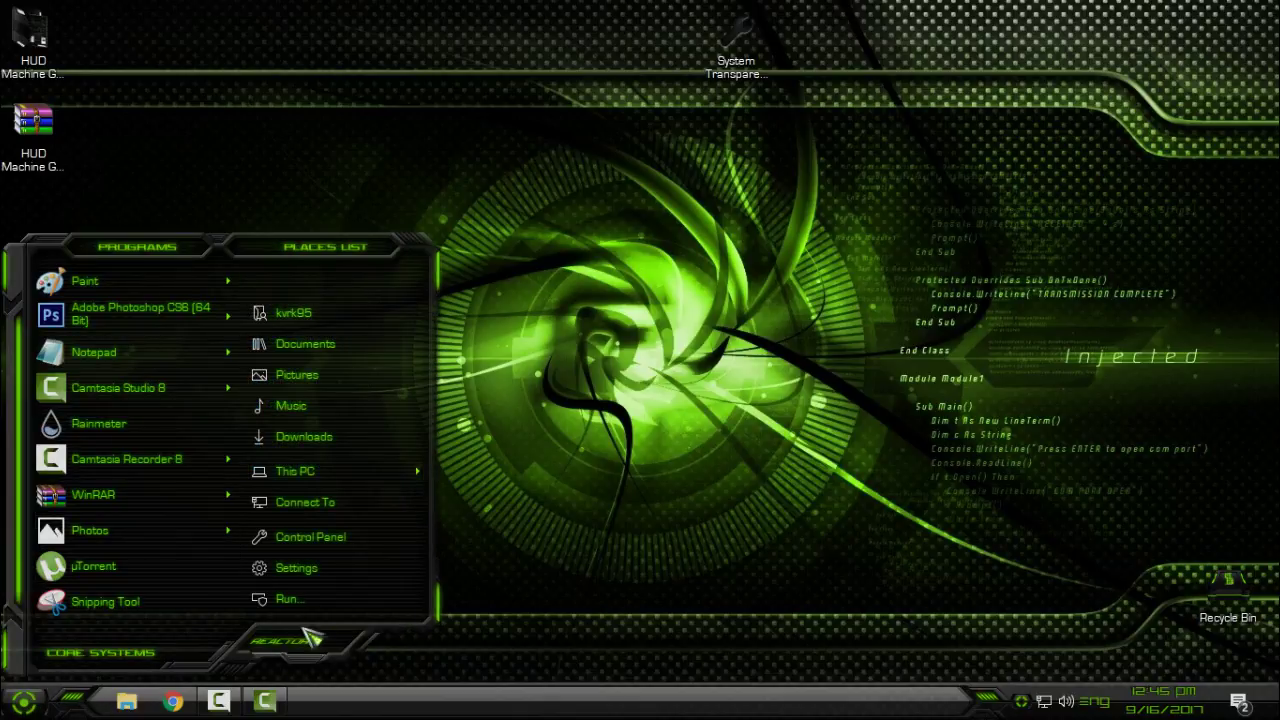
pyautogui.rightClick(296, 474)
pyautogui.press('Escape')
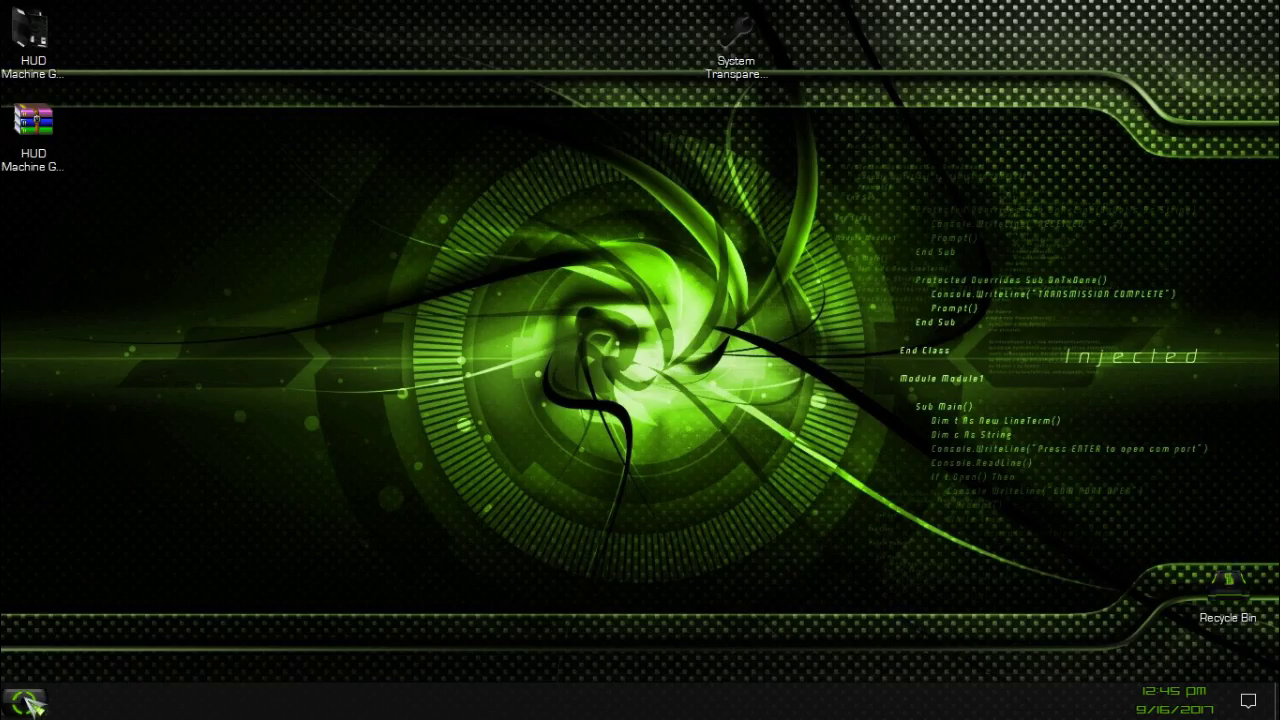
pyautogui.click(24, 706)
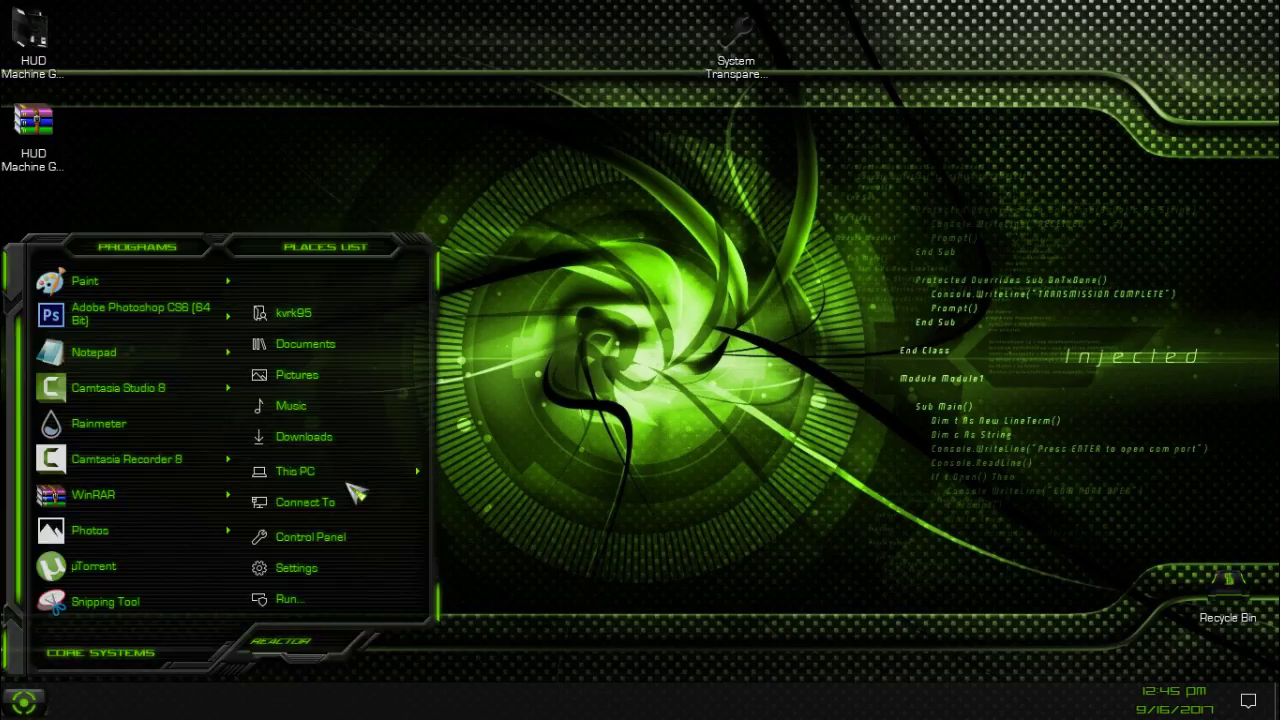
pyautogui.rightClick(318, 470)
# Open This PC's System properties, maximize and restore the window, then close it with Alt+F4.
pyautogui.click(345, 458)
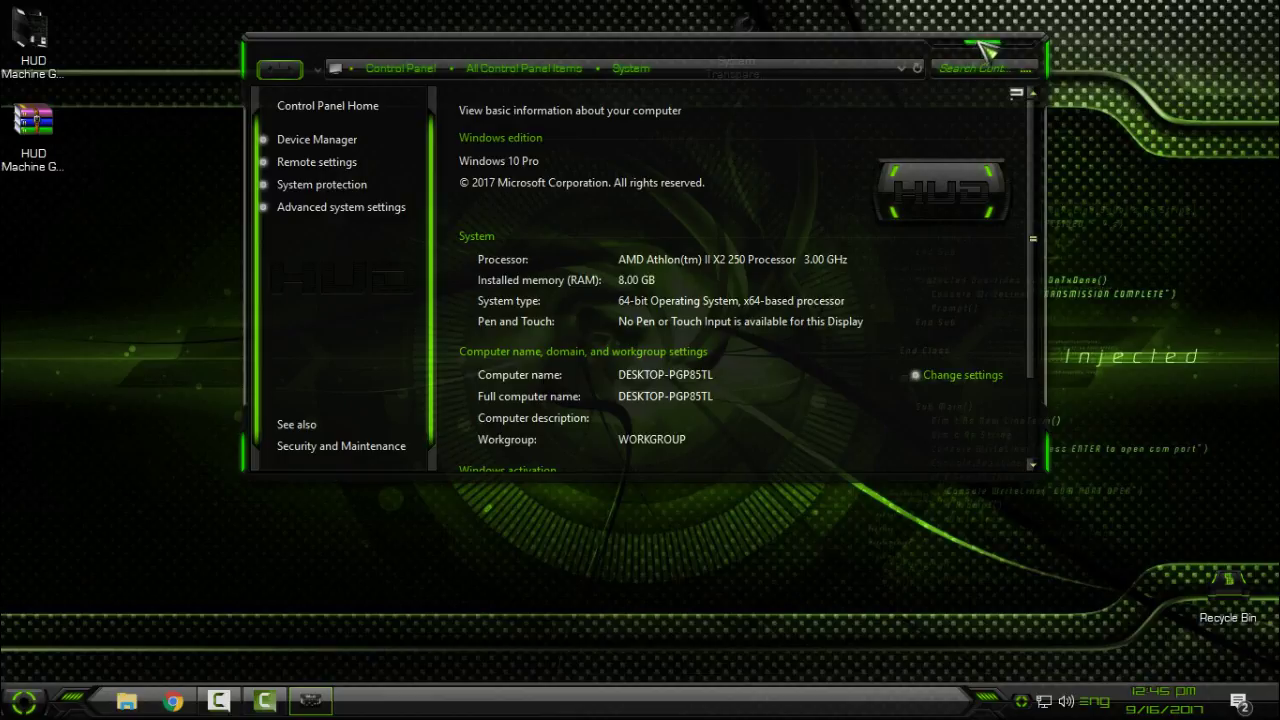
pyautogui.doubleClick(975, 44)
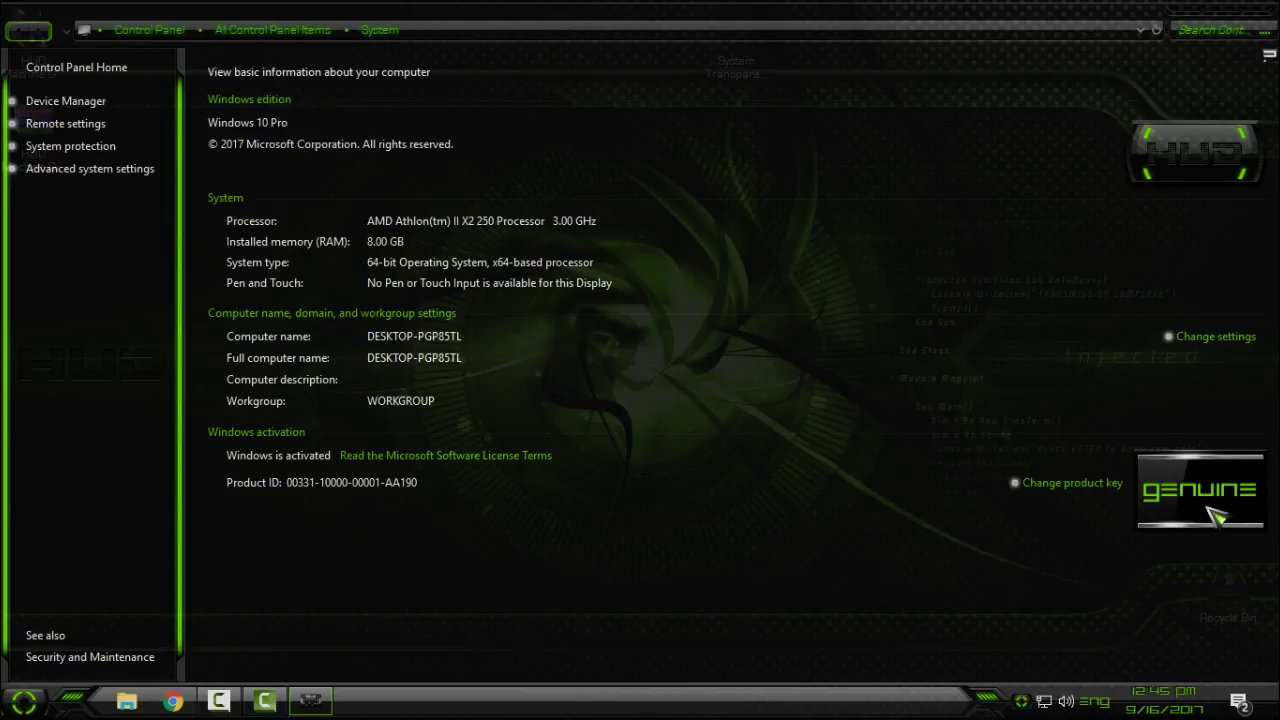
pyautogui.doubleClick(777, 9)
pyautogui.hotkey('alt', 'F4')
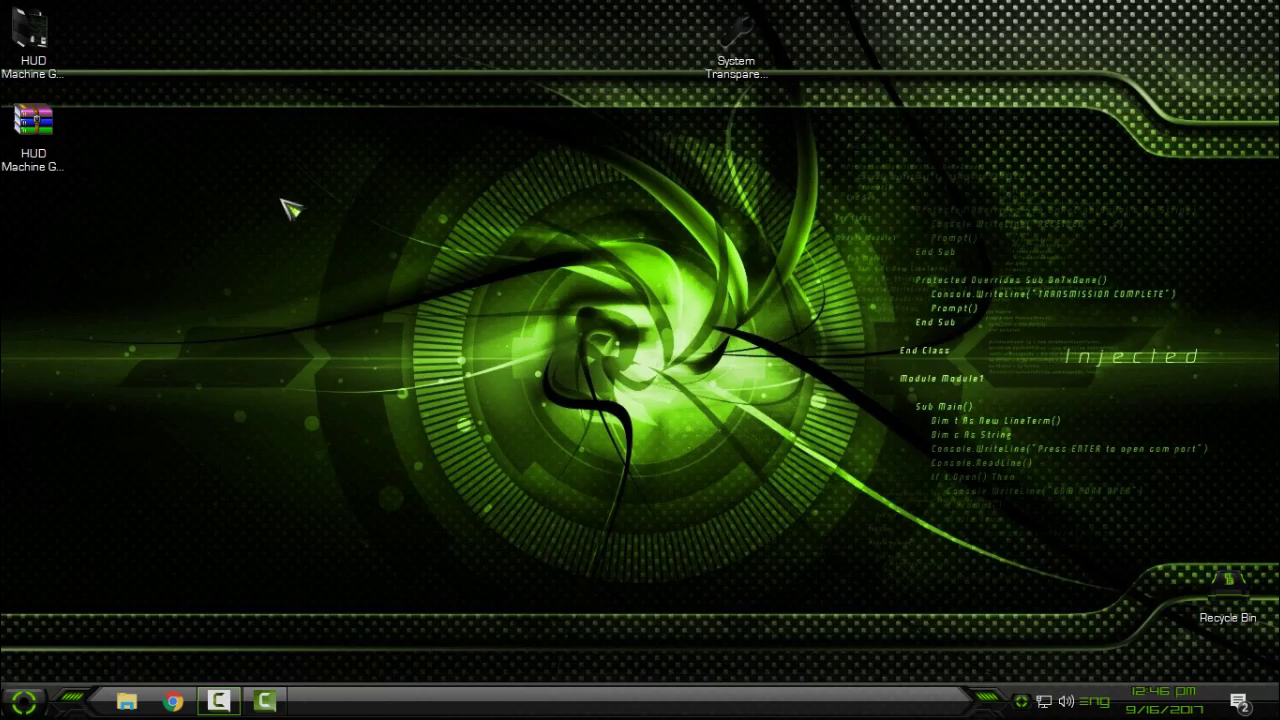